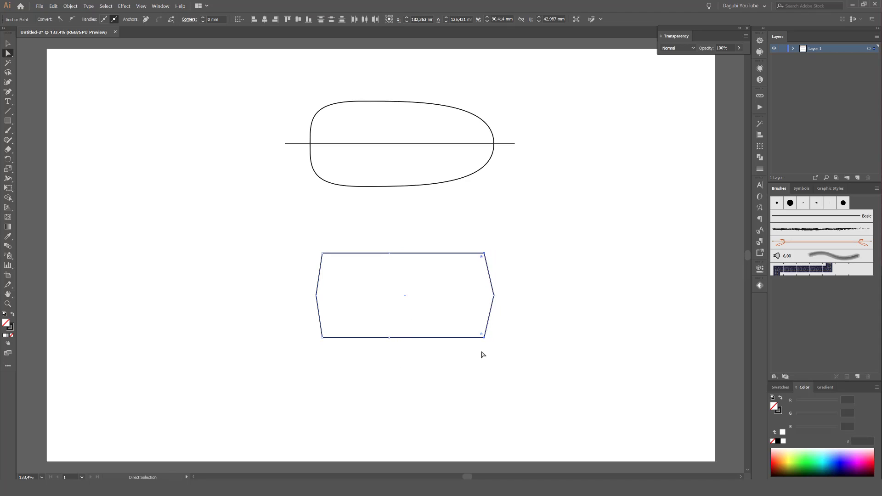
Step: Round the lower outline's two right corners to about 23 mm and scale its middle top and bottom anchors slightly outward
{"action": "left_click_drag", "start_coordinate": [472, 259], "coordinate": [444, 301]}
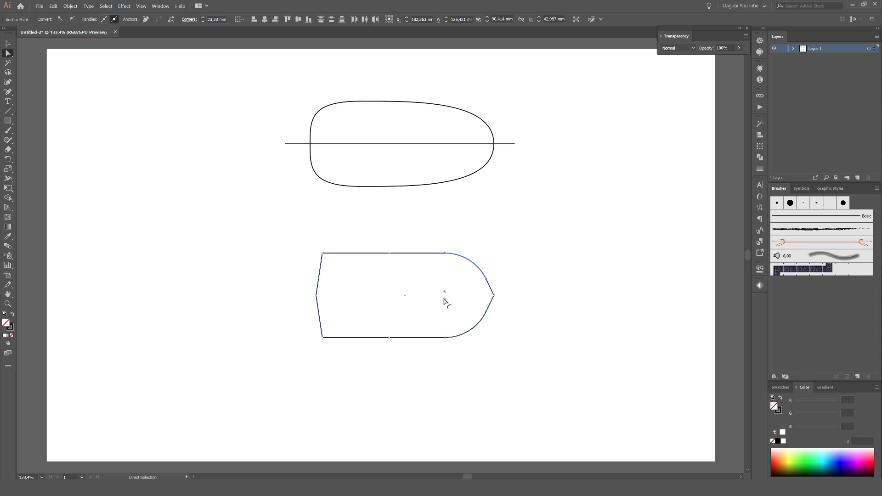
{"action": "left_click_drag", "start_coordinate": [397, 359], "coordinate": [398, 359]}
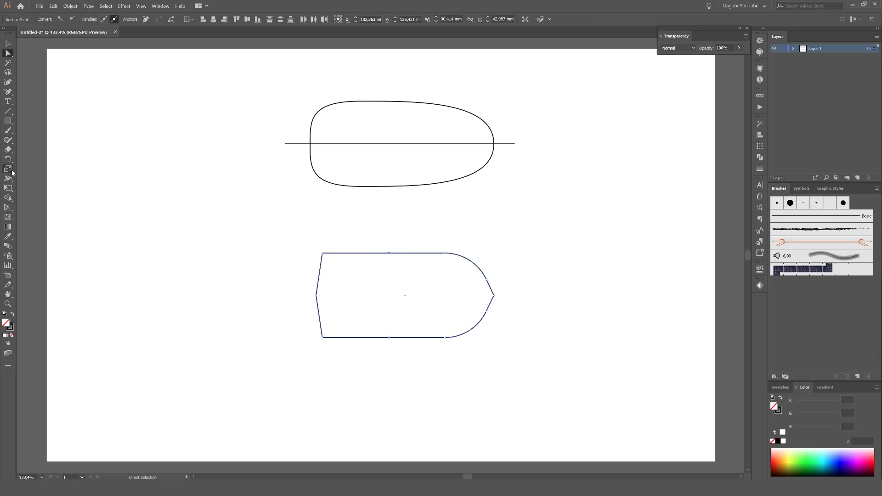
{"action": "left_click", "coordinate": [9, 170]}
{"action": "left_click_drag", "start_coordinate": [388, 253], "coordinate": [389, 249]}
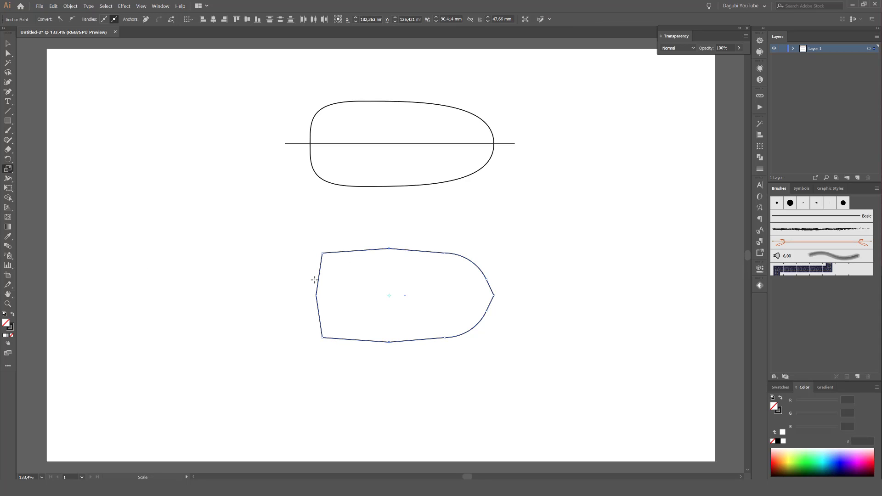
Step: Scale the lower outline's left corner and middle anchors outward vertically, and pull the two middle anchors slightly back in
{"action": "left_click", "coordinate": [9, 53]}
{"action": "left_click_drag", "start_coordinate": [301, 233], "coordinate": [405, 268]}
{"action": "left_click_drag", "start_coordinate": [298, 368], "coordinate": [405, 332]}
{"action": "left_click", "coordinate": [9, 169]}
{"action": "left_click_drag", "start_coordinate": [322, 254], "coordinate": [319, 252]}
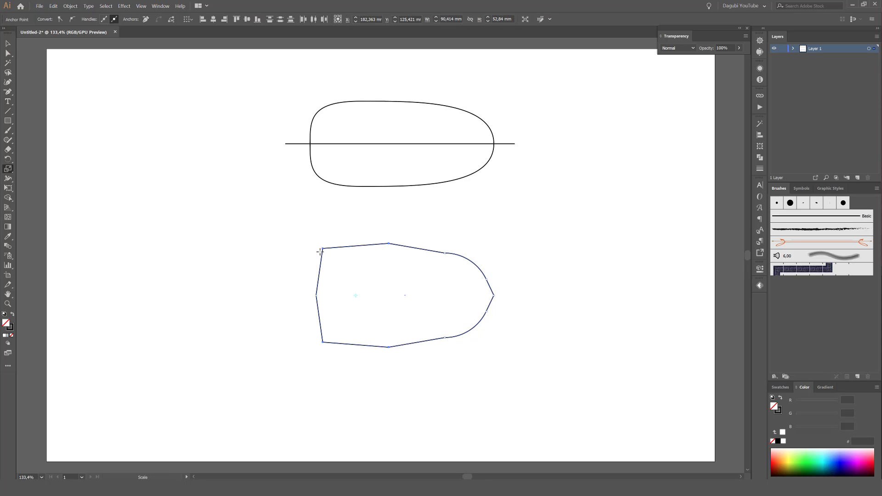
{"action": "left_click_drag", "start_coordinate": [373, 233], "coordinate": [395, 383]}
{"action": "left_click_drag", "start_coordinate": [388, 244], "coordinate": [388, 247]}
{"action": "left_click", "coordinate": [575, 225], "text": "ctrl"}
Step: Draw a horizontal axis line about 127 mm long through the lower outline and vertically centre the two on each other
{"action": "left_click", "coordinate": [7, 115]}
{"action": "left_click_drag", "start_coordinate": [275, 291], "coordinate": [524, 291]}
{"action": "key", "text": "v"}
{"action": "left_click_drag", "start_coordinate": [269, 280], "coordinate": [577, 391]}
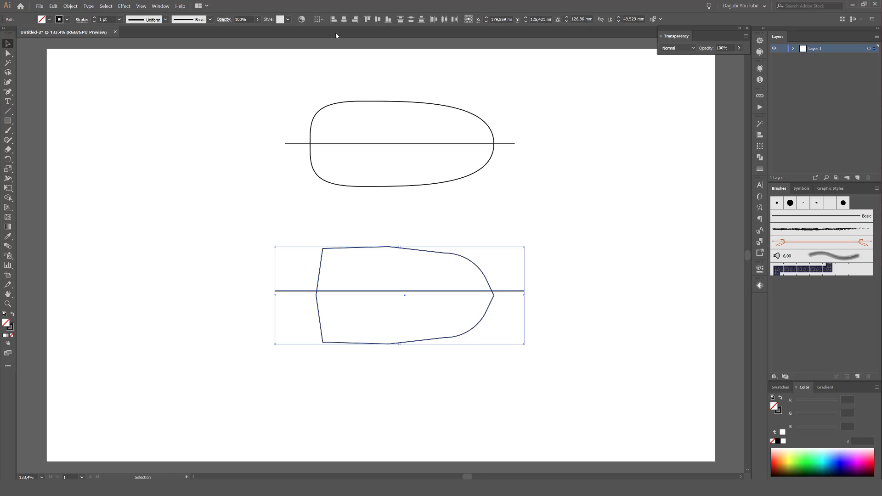
{"action": "left_click", "coordinate": [378, 19]}
Step: Move both leaf outlines and their axis lines together slightly down and to the left on the artboard
{"action": "left_click_drag", "start_coordinate": [235, 78], "coordinate": [539, 219]}
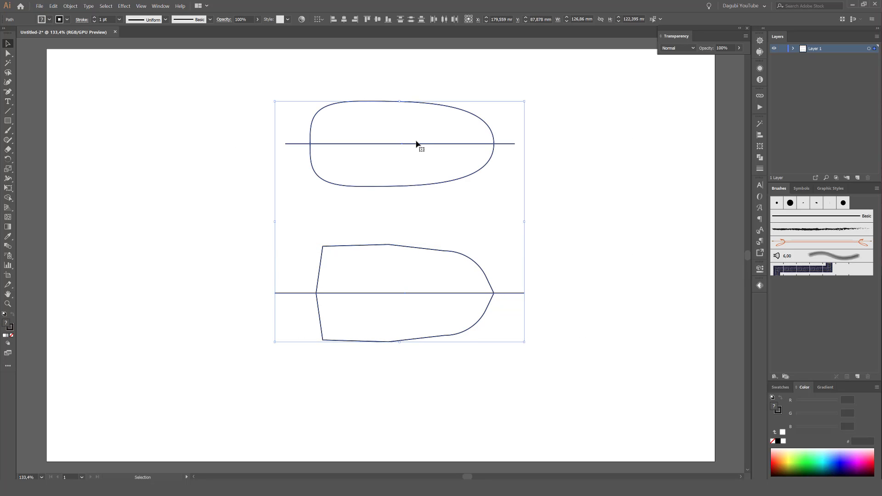
{"action": "left_click_drag", "start_coordinate": [418, 143], "coordinate": [408, 161]}
{"action": "left_click", "coordinate": [602, 248]}
Step: Draw a flat ellipse about 16.4 by 4.7 mm between the two outlines, with black fill and no stroke
{"action": "mouse_move", "coordinate": [6, 122]}
{"action": "left_mouse_down"}
{"action": "mouse_move", "coordinate": [28, 122]}
{"action": "mouse_move", "coordinate": [45, 139]}
{"action": "left_mouse_up"}
{"action": "left_click_drag", "start_coordinate": [363, 225], "coordinate": [397, 234]}
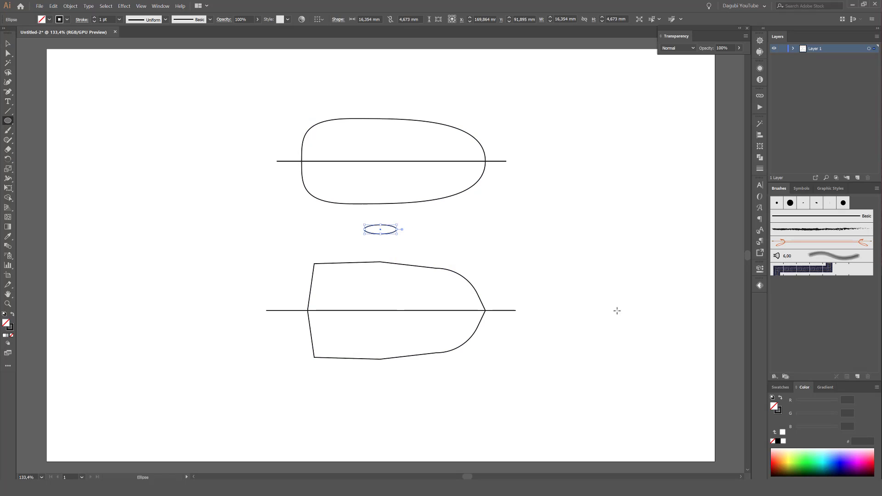
{"action": "left_click", "coordinate": [777, 441]}
{"action": "left_click", "coordinate": [773, 441]}
Step: Convert the ellipse's left and right end anchors to corner points
{"action": "scroll", "coordinate": [390, 244], "scroll_direction": "up", "scroll_amount": 4}
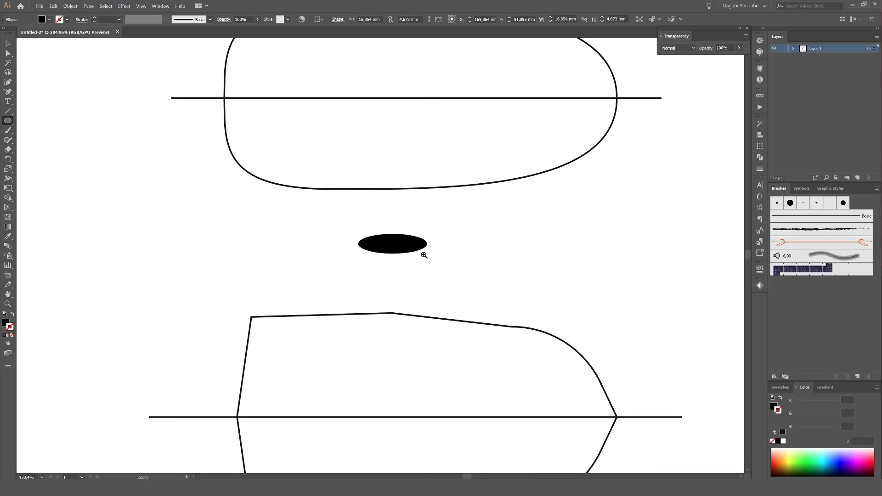
{"action": "key", "text": "a"}
{"action": "left_click", "coordinate": [357, 245]}
{"action": "left_click", "coordinate": [430, 245], "text": "shift"}
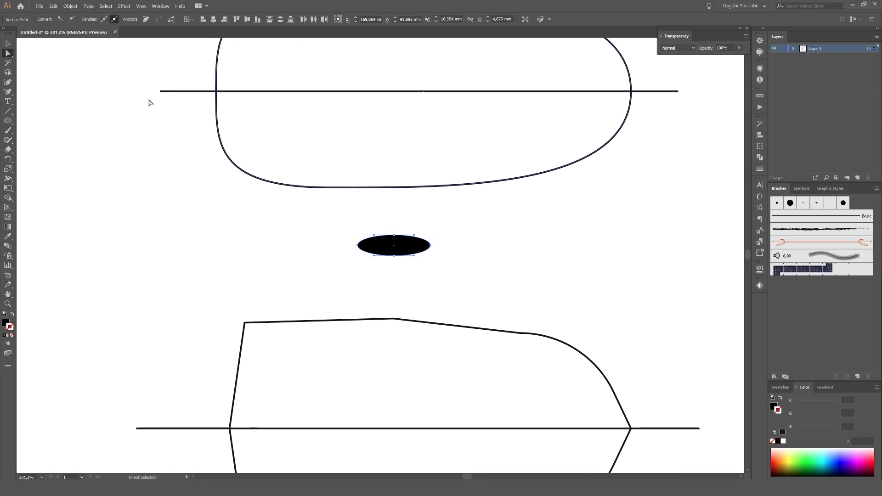
{"action": "left_click", "coordinate": [60, 19]}
Step: Shift the black shape's top and bottom anchors leftward to form a teardrop leaf with a rounder left end
{"action": "left_click_drag", "start_coordinate": [385, 224], "coordinate": [397, 275]}
{"action": "key", "text": "Left"}
{"action": "key", "text": "Left"}
{"action": "key", "text": "Left"}
{"action": "key", "text": "Left"}
{"action": "key", "text": "Left"}
{"action": "key", "text": "Left"}
{"action": "key", "text": "Left"}
{"action": "key", "text": "Left"}
{"action": "key", "text": "Left"}
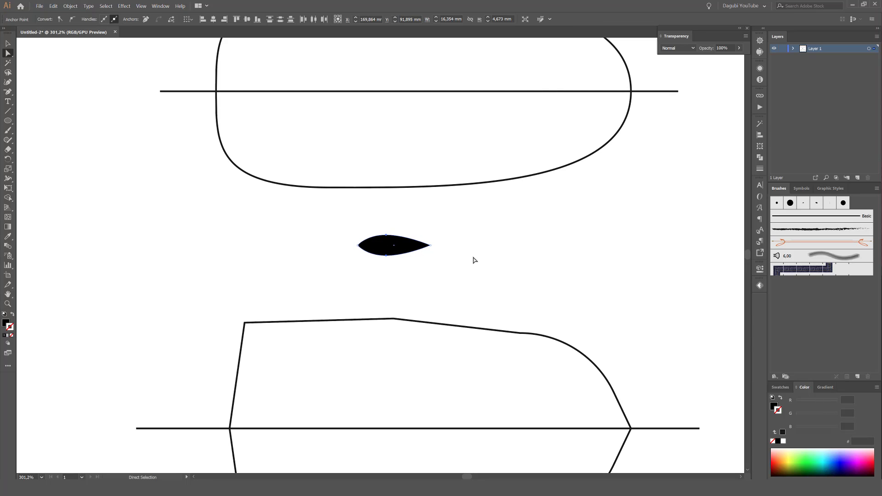
{"action": "left_click", "coordinate": [388, 252]}
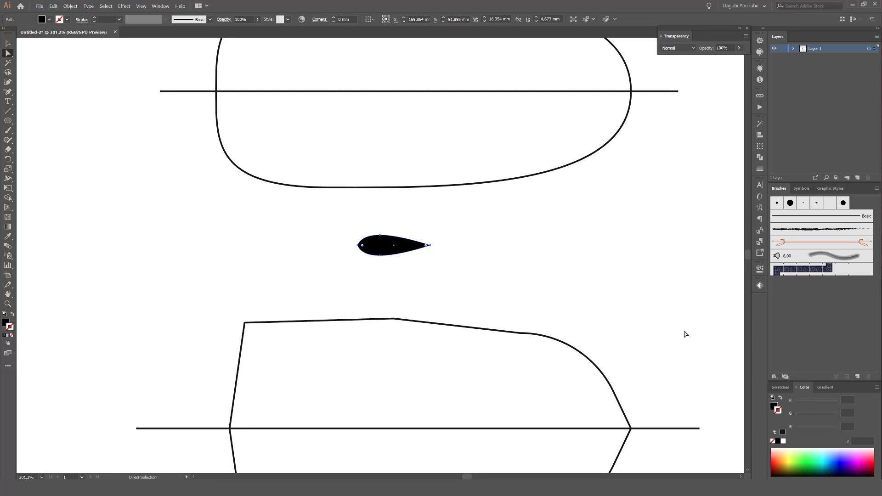
Step: Create a new art brush from the teardrop, scaled proportionately, and choose its colorization method
{"action": "left_click", "coordinate": [857, 377]}
{"action": "left_click", "coordinate": [307, 186]}
{"action": "left_click", "coordinate": [315, 223]}
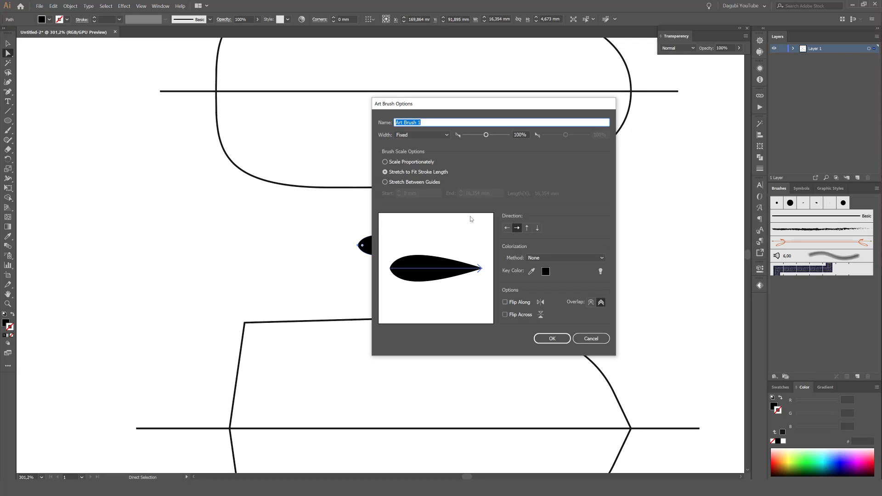
{"action": "left_click", "coordinate": [385, 161]}
{"action": "left_click", "coordinate": [565, 258]}
{"action": "left_click", "coordinate": [547, 268]}
{"action": "left_click", "coordinate": [551, 338]}
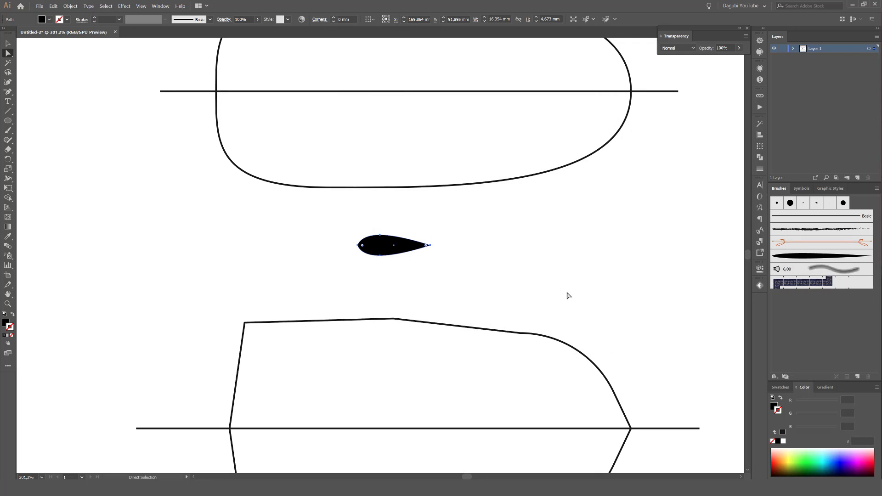
Step: Lock Layer 1 and add a new layer above it for painting with the Paintbrush
{"action": "key", "text": "ctrl+0"}
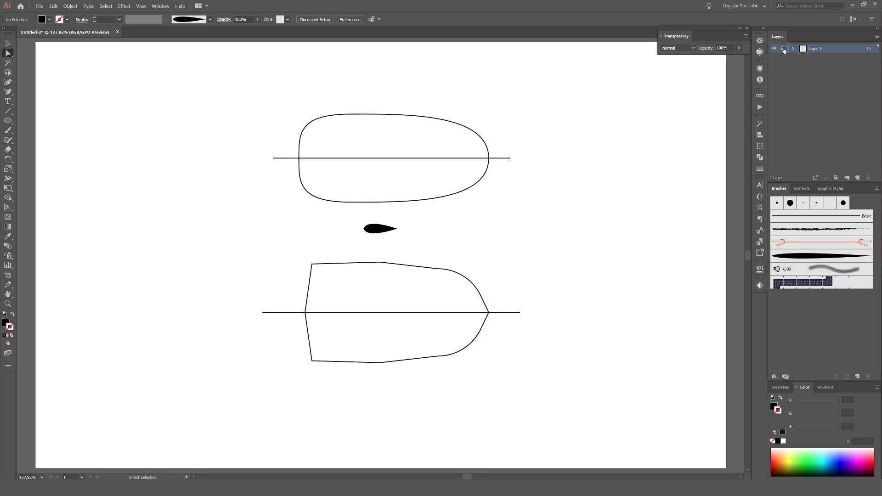
{"action": "left_click", "coordinate": [857, 178]}
{"action": "left_click", "coordinate": [8, 131]}
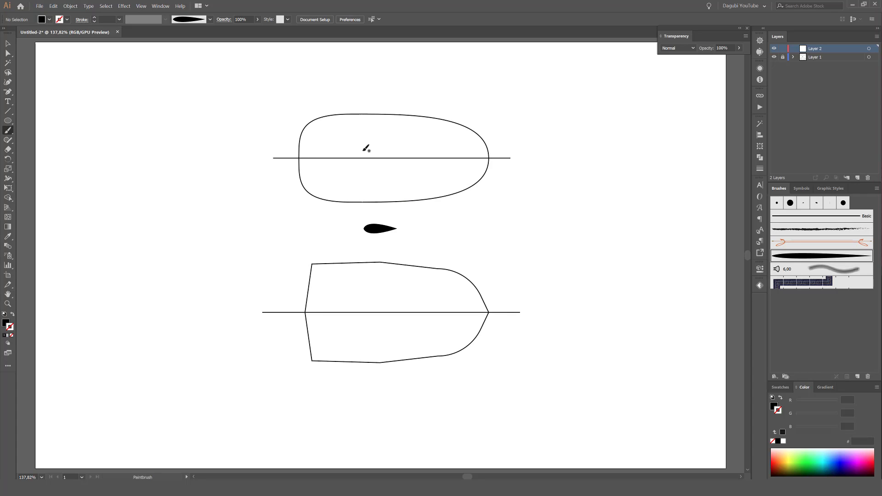
Step: Paint test leaf strokes with the teardrop brush from the axis up to the upper outline
{"action": "left_click_drag", "start_coordinate": [364, 153], "coordinate": [401, 96]}
{"action": "mouse_move", "coordinate": [380, 137]}
{"action": "left_mouse_down"}
{"action": "mouse_move", "coordinate": [344, 143]}
{"action": "mouse_move", "coordinate": [335, 113]}
{"action": "left_mouse_up"}
{"action": "key", "text": "Delete"}
{"action": "left_click_drag", "start_coordinate": [455, 142], "coordinate": [469, 126]}
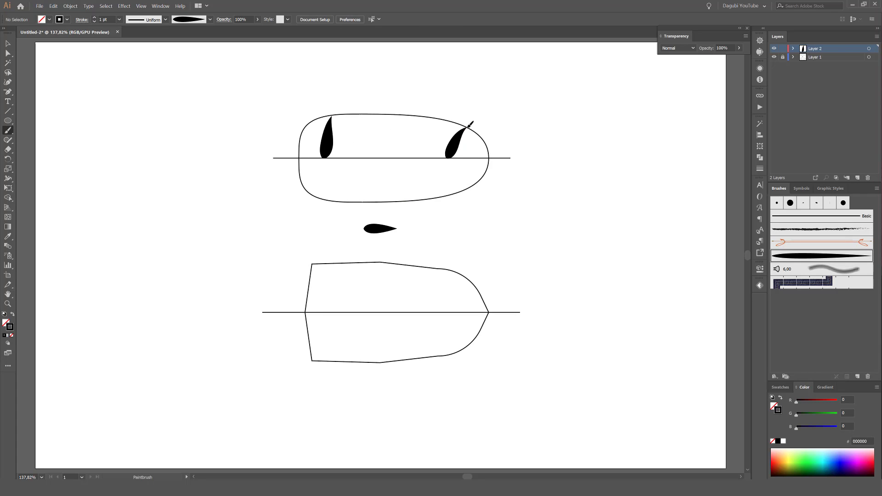
Step: Set the Paintbrush tool options and remove all test strokes from the new layer
{"action": "double_click", "coordinate": [4, 135]}
{"action": "left_click", "coordinate": [279, 213]}
{"action": "key", "text": "ctrl+a"}
{"action": "left_click", "coordinate": [53, 6]}
{"action": "left_click", "coordinate": [64, 28]}
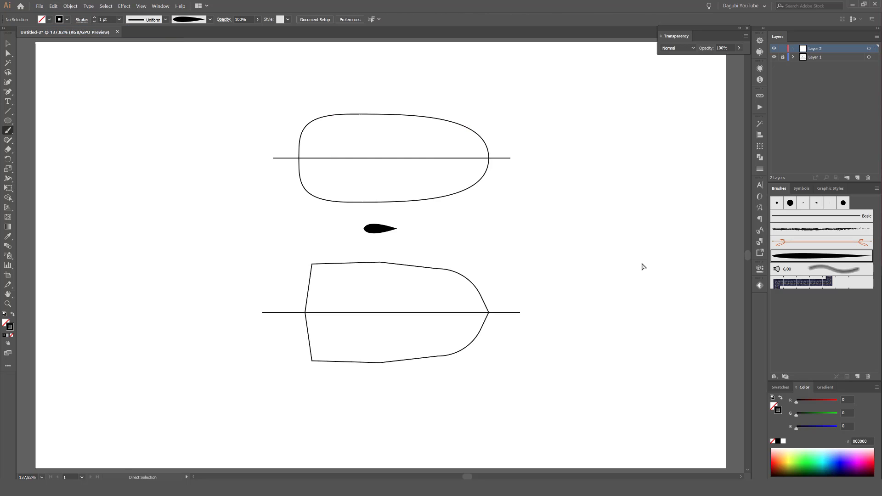
Step: Paint a straight stem about 107 mm long along the upper outline's axis and set its stroke weight to 0.1 pt
{"action": "scroll", "coordinate": [409, 141], "scroll_direction": "up", "scroll_amount": 3}
{"action": "left_click_drag", "start_coordinate": [457, 166], "coordinate": [449, 211]}
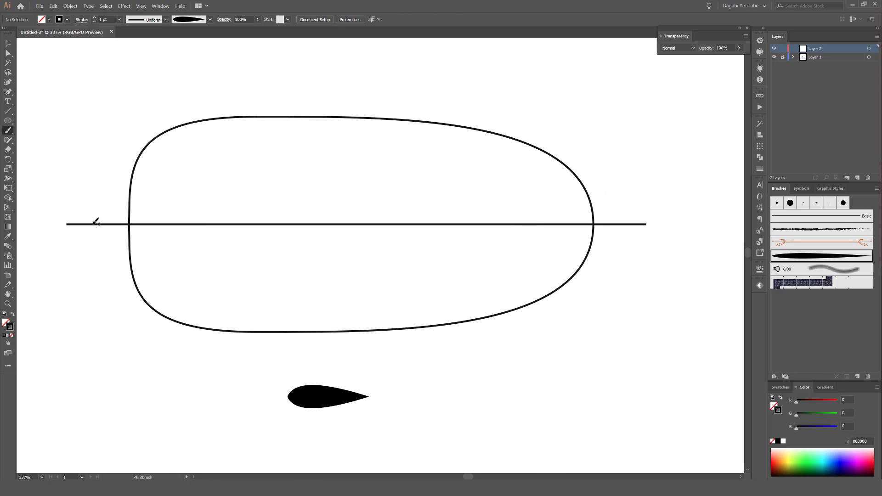
{"action": "left_click_drag", "start_coordinate": [93, 224], "coordinate": [624, 225]}
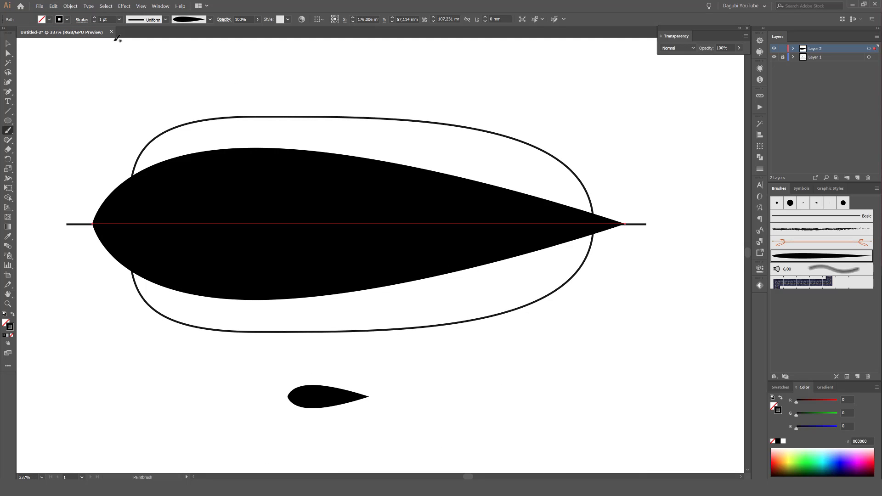
{"action": "left_click", "coordinate": [94, 22]}
{"action": "left_click", "coordinate": [94, 22]}
{"action": "left_click", "coordinate": [94, 22]}
{"action": "left_click", "coordinate": [94, 22]}
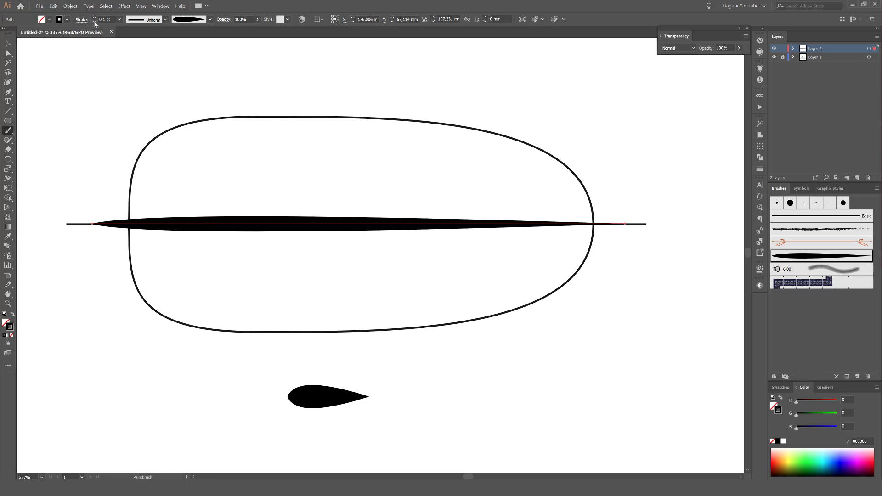
{"action": "left_click", "coordinate": [115, 100], "text": "ctrl"}
Step: Try a curved leaf stroke above the stem at 1 pt weight and undo it
{"action": "left_click_drag", "start_coordinate": [199, 186], "coordinate": [226, 77]}
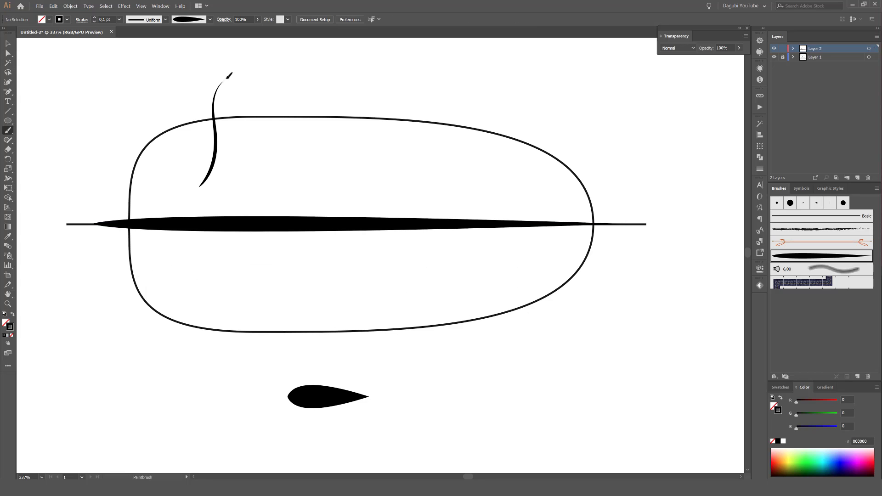
{"action": "left_click", "coordinate": [217, 148], "text": "ctrl"}
{"action": "left_click", "coordinate": [119, 20]}
{"action": "left_click", "coordinate": [131, 58]}
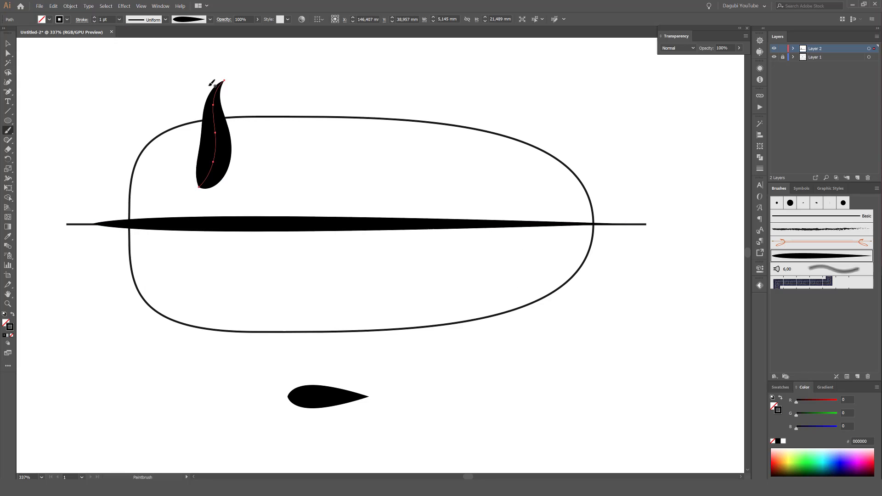
{"action": "key", "text": "ctrl+z"}
{"action": "key", "text": "ctrl+z"}
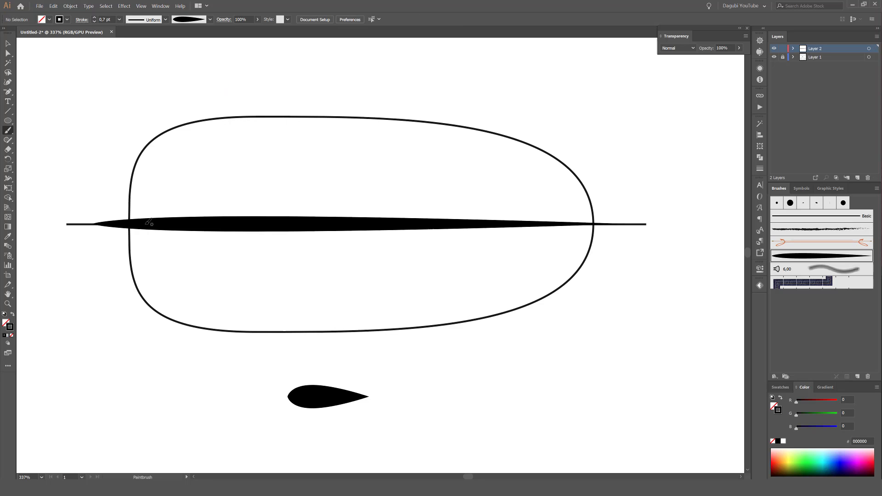
Step: Paint ten leaf strokes at 0.7 pt from the stem up to the upper outline, plus a terminal leaf at the stem's right tip
{"action": "left_click_drag", "start_coordinate": [157, 186], "coordinate": [156, 126]}
{"action": "mouse_move", "coordinate": [205, 216]}
{"action": "left_mouse_down"}
{"action": "mouse_move", "coordinate": [211, 117]}
{"action": "mouse_move", "coordinate": [381, 120]}
{"action": "mouse_move", "coordinate": [534, 145]}
{"action": "left_mouse_up"}
{"action": "left_click_drag", "start_coordinate": [560, 222], "coordinate": [560, 164]}
{"action": "key", "text": "ctrl+z"}
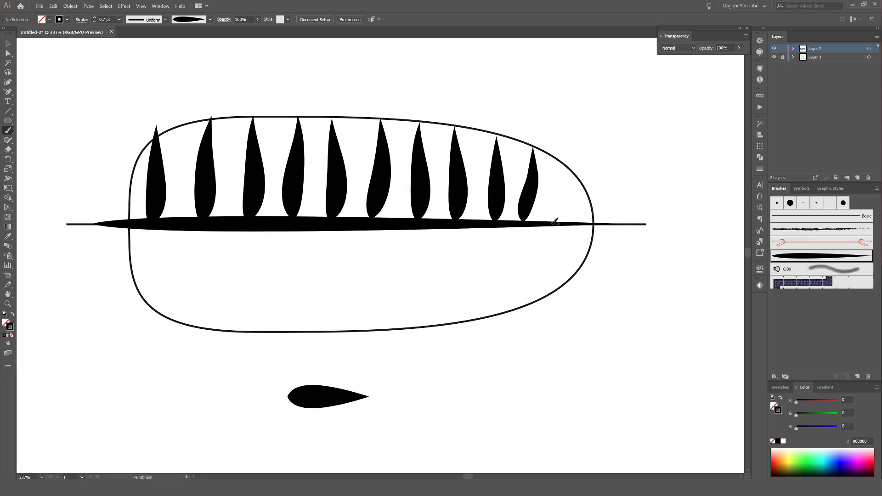
{"action": "left_click_drag", "start_coordinate": [600, 223], "coordinate": [636, 221]}
{"action": "left_click_drag", "start_coordinate": [573, 229], "coordinate": [552, 229]}
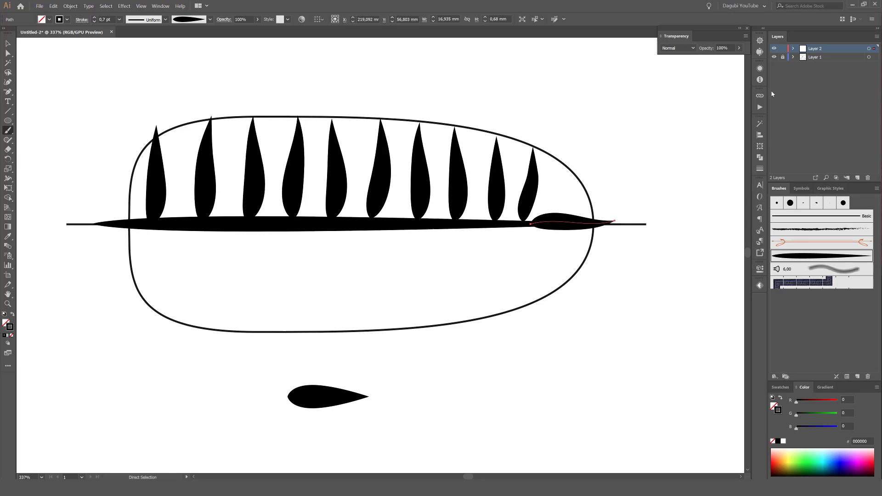
Step: Lower the opacity of all the guide artwork on Layer 1 to a faint grey
{"action": "left_click", "coordinate": [869, 57]}
{"action": "left_click", "coordinate": [257, 19]}
{"action": "left_click_drag", "start_coordinate": [258, 29], "coordinate": [230, 29]}
{"action": "key", "text": "ctrl+2"}
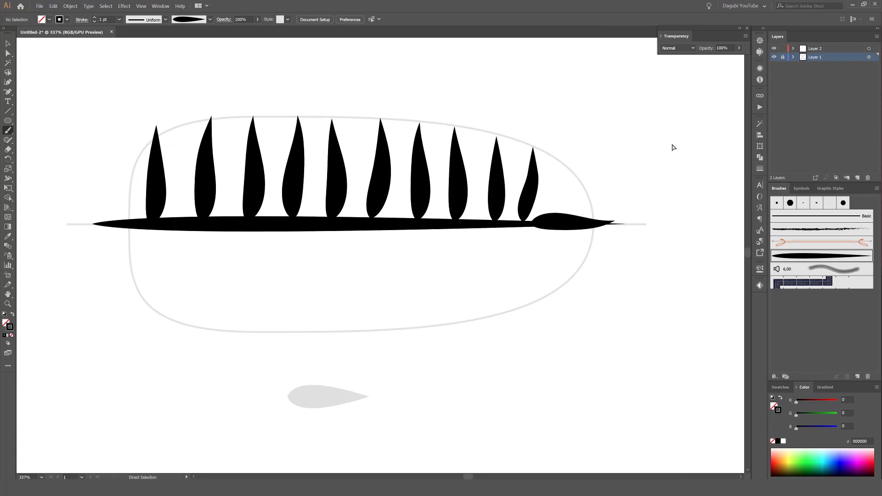
Step: Shorten the stem's right end so it finishes beneath the terminal leaf
{"action": "left_click", "coordinate": [474, 229], "text": "ctrl"}
{"action": "key", "text": "a"}
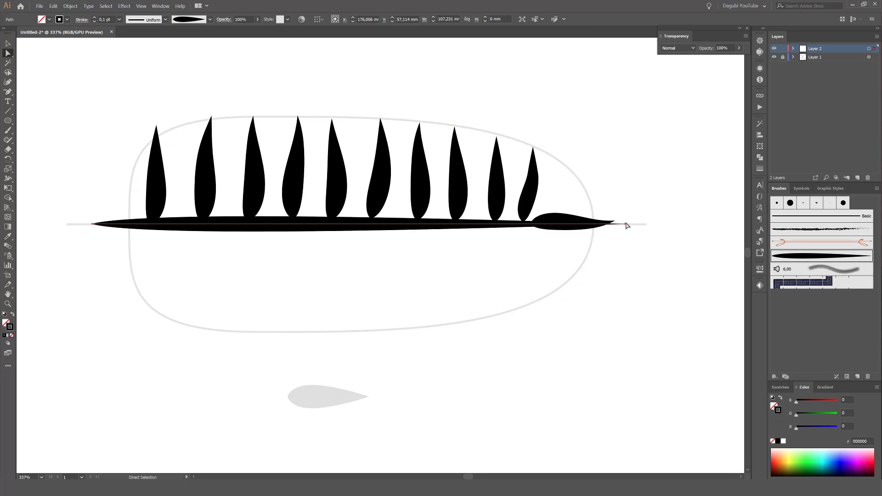
{"action": "left_click", "coordinate": [675, 132], "text": "ctrl"}
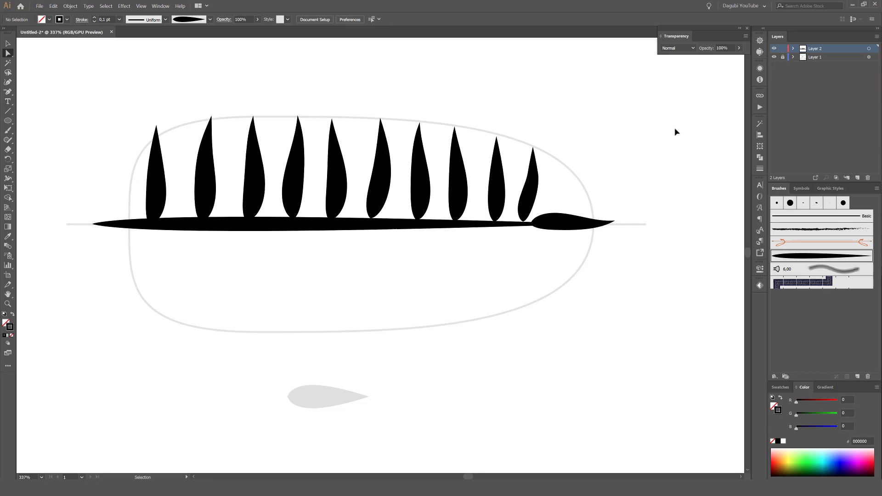
Step: Paint ten leaf strokes below the stem, from the terminal leaf back to the stem's base, reaching the lower guide edge
{"action": "key", "text": "b"}
{"action": "mouse_move", "coordinate": [535, 292]}
{"action": "left_mouse_down"}
{"action": "mouse_move", "coordinate": [500, 295]}
{"action": "mouse_move", "coordinate": [499, 314]}
{"action": "mouse_move", "coordinate": [456, 262]}
{"action": "mouse_move", "coordinate": [458, 320]}
{"action": "mouse_move", "coordinate": [418, 292]}
{"action": "mouse_move", "coordinate": [421, 327]}
{"action": "mouse_move", "coordinate": [378, 321]}
{"action": "mouse_move", "coordinate": [380, 329]}
{"action": "mouse_move", "coordinate": [334, 329]}
{"action": "left_mouse_up"}
{"action": "mouse_move", "coordinate": [296, 224]}
{"action": "left_mouse_down"}
{"action": "mouse_move", "coordinate": [291, 328]}
{"action": "mouse_move", "coordinate": [204, 325]}
{"action": "left_mouse_up"}
{"action": "left_click_drag", "start_coordinate": [150, 305], "coordinate": [149, 305]}
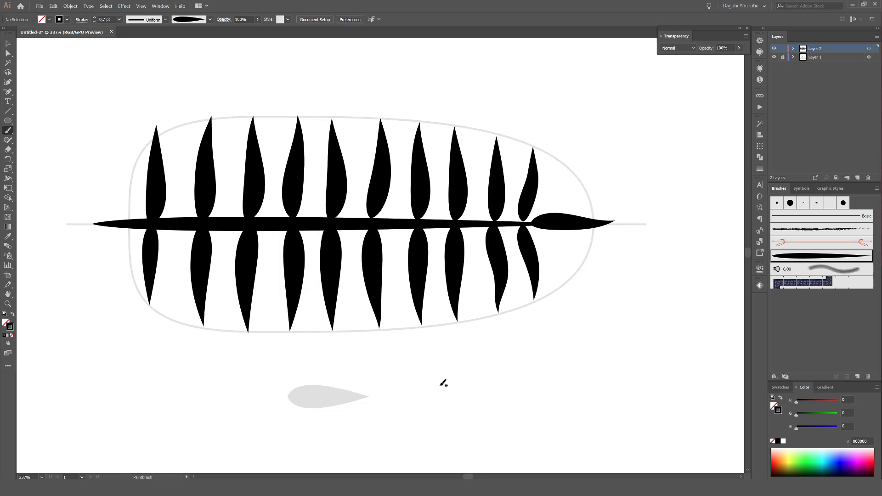
Step: Lengthen the leftmost lower leaf by moving its tip anchor down about 2.5 mm
{"action": "left_click_drag", "start_coordinate": [441, 385], "coordinate": [453, 359]}
{"action": "key", "text": "a"}
{"action": "left_click", "coordinate": [162, 261]}
{"action": "left_click_drag", "start_coordinate": [161, 284], "coordinate": [161, 295]}
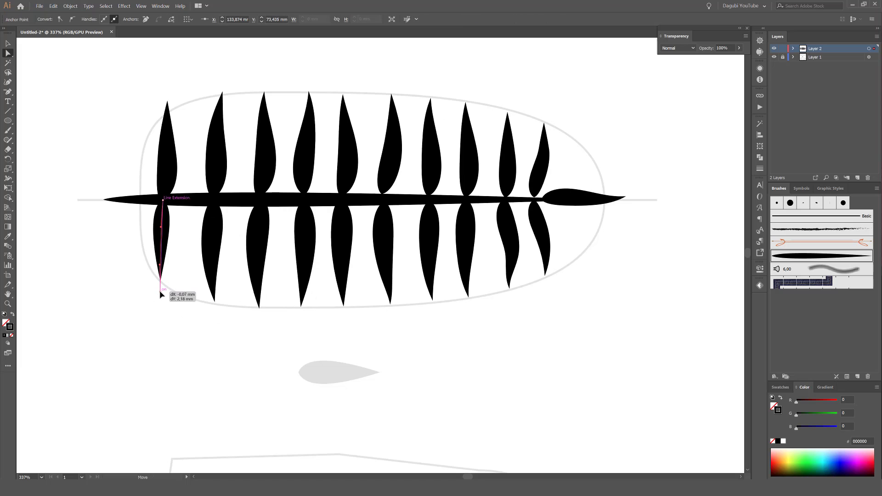
Step: Hide the guide layer and extend the leftmost lower leaf's tip down by about another 0.9 mm
{"action": "left_click", "coordinate": [774, 57]}
{"action": "scroll", "coordinate": [437, 340], "scroll_direction": "down", "scroll_amount": 5}
{"action": "scroll", "coordinate": [380, 248], "scroll_direction": "up", "scroll_amount": 5}
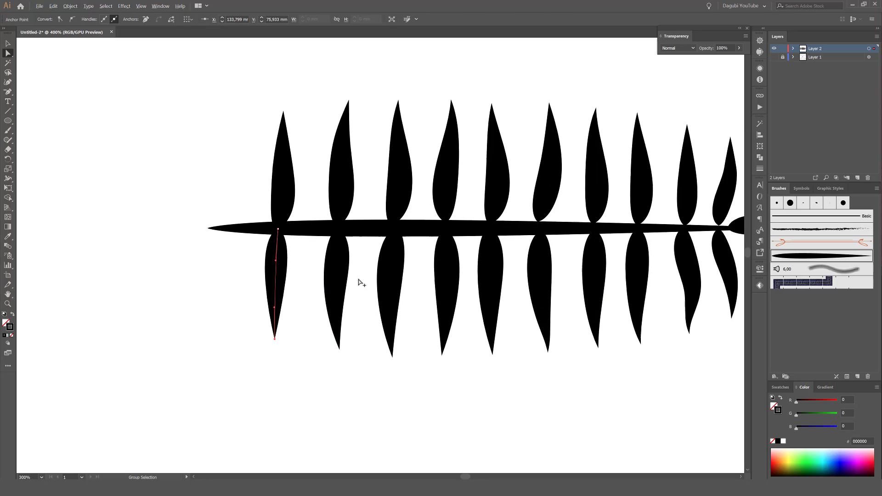
{"action": "left_click_drag", "start_coordinate": [275, 337], "coordinate": [274, 344]}
{"action": "scroll", "coordinate": [551, 187], "scroll_direction": "down", "scroll_amount": 4}
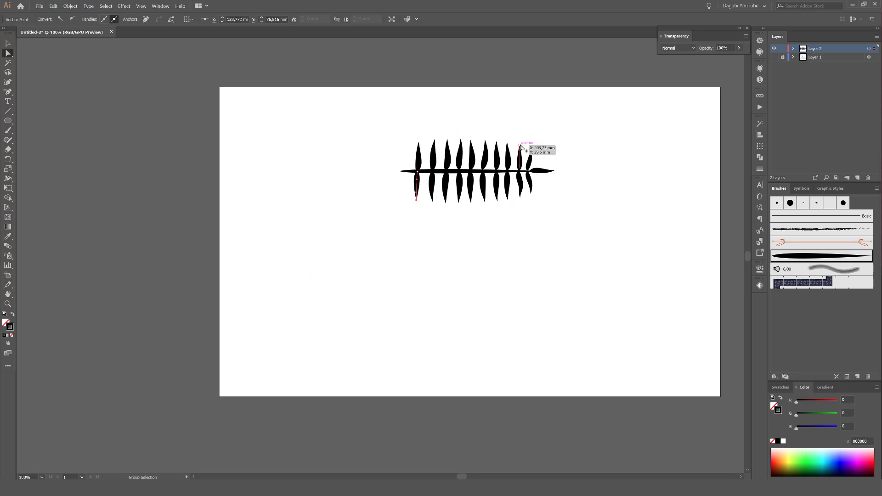
{"action": "scroll", "coordinate": [528, 153], "scroll_direction": "up", "scroll_amount": 3}
Step: Show the guide layer again and paint the first leaf at 0.7 pt inside the lower outline, up from the axis's left end
{"action": "left_click", "coordinate": [774, 57]}
{"action": "scroll", "coordinate": [423, 171], "scroll_direction": "down", "scroll_amount": 5}
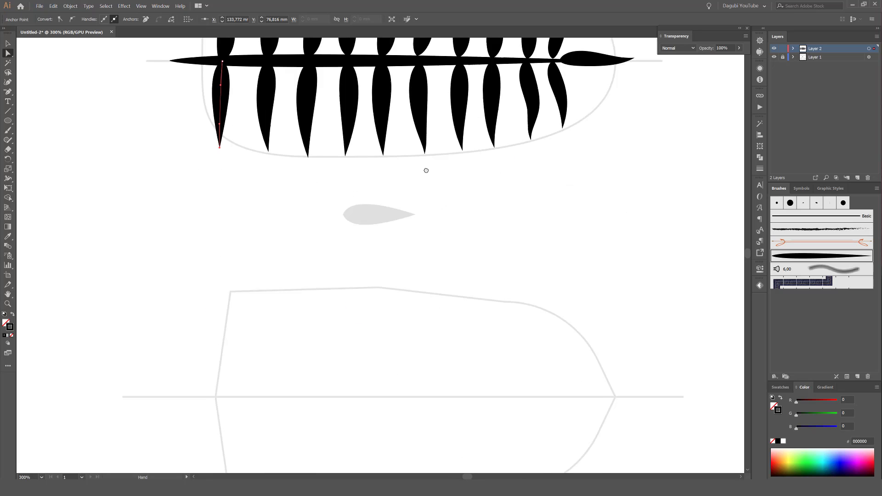
{"action": "left_click", "coordinate": [283, 151]}
{"action": "key", "text": "b"}
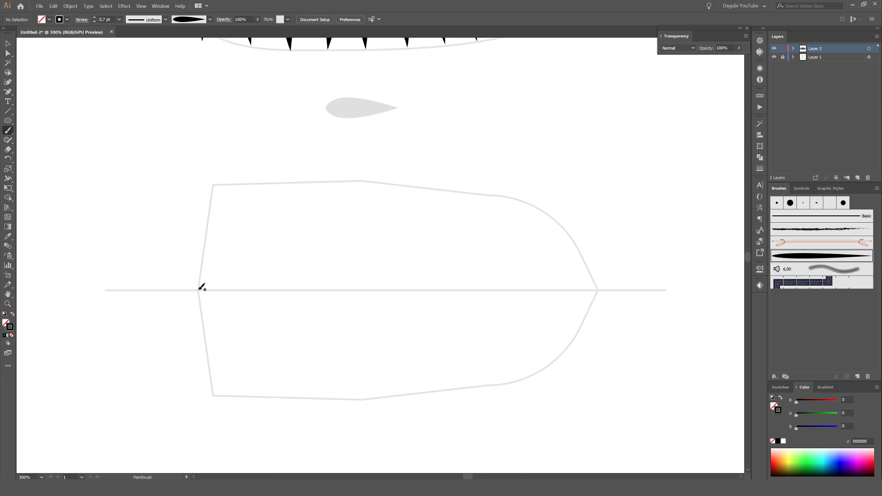
{"action": "left_click_drag", "start_coordinate": [224, 221], "coordinate": [224, 185]}
{"action": "scroll", "coordinate": [421, 215], "scroll_direction": "down", "scroll_amount": 3}
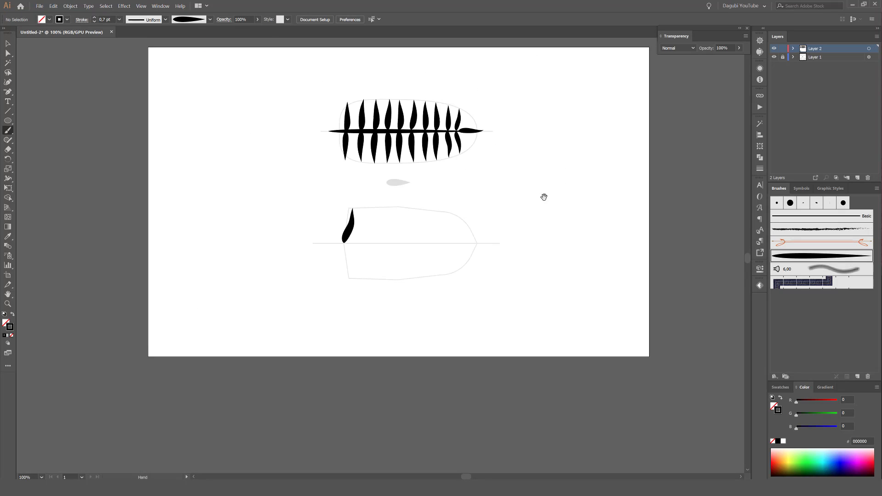
Step: Expand the appearance of the first compound leaf's stem and reduce its height to about 2.02 mm
{"action": "left_click_drag", "start_coordinate": [543, 197], "coordinate": [519, 232]}
{"action": "scroll", "coordinate": [414, 224], "scroll_direction": "up", "scroll_amount": 1}
{"action": "left_click_drag", "start_coordinate": [8, 54], "coordinate": [50, 64]}
{"action": "scroll", "coordinate": [225, 106], "scroll_direction": "up", "scroll_amount": 3}
{"action": "mouse_move", "coordinate": [296, 179]}
{"action": "left_mouse_down"}
{"action": "mouse_move", "coordinate": [218, 205]}
{"action": "mouse_move", "coordinate": [158, 195]}
{"action": "left_mouse_up"}
{"action": "left_click", "coordinate": [70, 7]}
{"action": "left_click", "coordinate": [80, 83]}
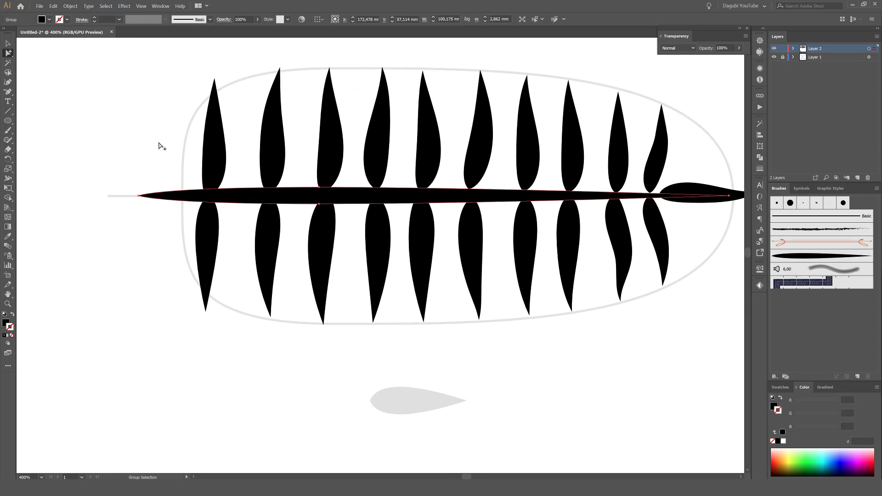
{"action": "key", "text": "v"}
{"action": "left_click_drag", "start_coordinate": [433, 187], "coordinate": [434, 189]}
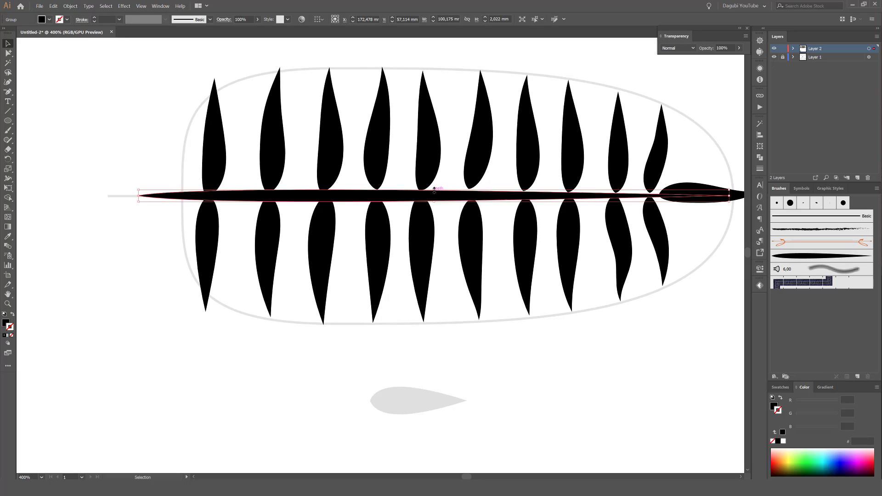
{"action": "left_click", "coordinate": [88, 275]}
Step: Extend the base anchors of the last five leaves above the thinned stem down onto it
{"action": "left_click", "coordinate": [8, 53]}
{"action": "left_click_drag", "start_coordinate": [8, 53], "coordinate": [37, 54]}
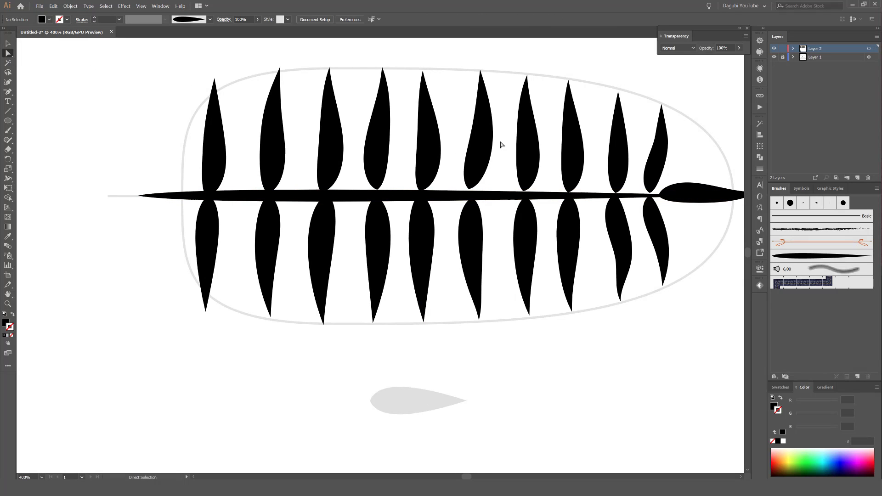
{"action": "left_click_drag", "start_coordinate": [469, 192], "coordinate": [470, 195]}
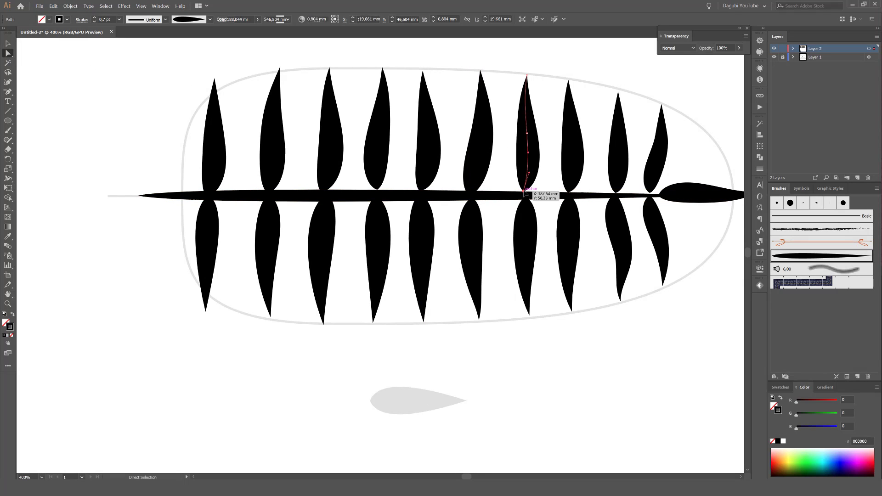
{"action": "left_click", "coordinate": [576, 179]}
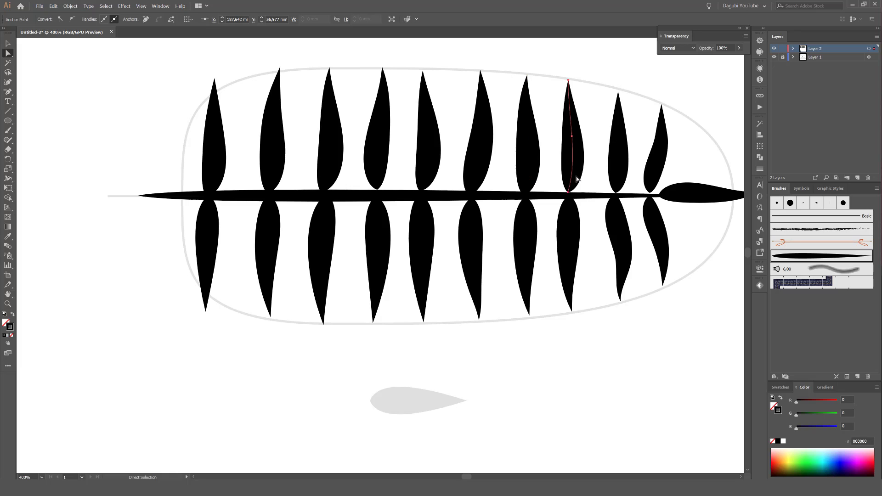
{"action": "left_click", "coordinate": [616, 193]}
{"action": "left_click", "coordinate": [654, 184]}
{"action": "left_click_drag", "start_coordinate": [650, 192], "coordinate": [648, 195]}
{"action": "left_click", "coordinate": [615, 382]}
{"action": "scroll", "coordinate": [616, 381], "scroll_direction": "down", "scroll_amount": 1}
{"action": "left_click_drag", "start_coordinate": [616, 383], "coordinate": [471, 297]}
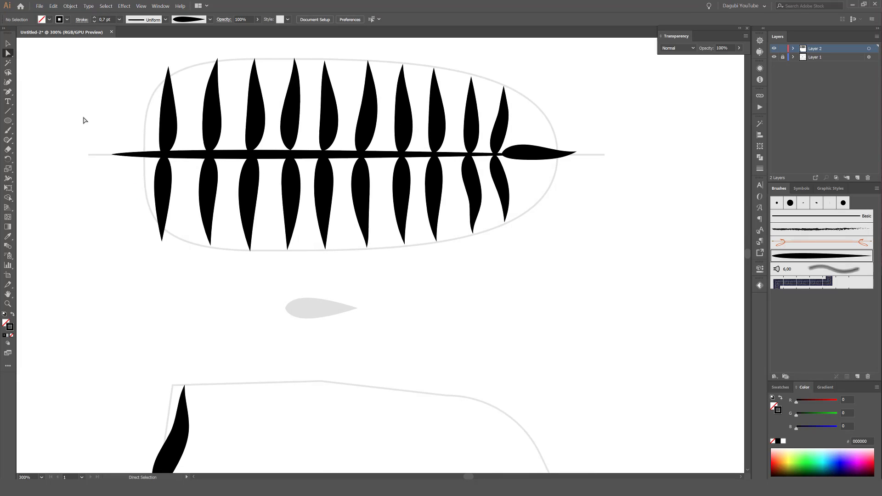
Step: Duplicate the thinned stem down onto the horizontal axis of the lower guide outline
{"action": "left_click", "coordinate": [194, 155]}
{"action": "left_click_drag", "start_coordinate": [380, 158], "coordinate": [390, 427]}
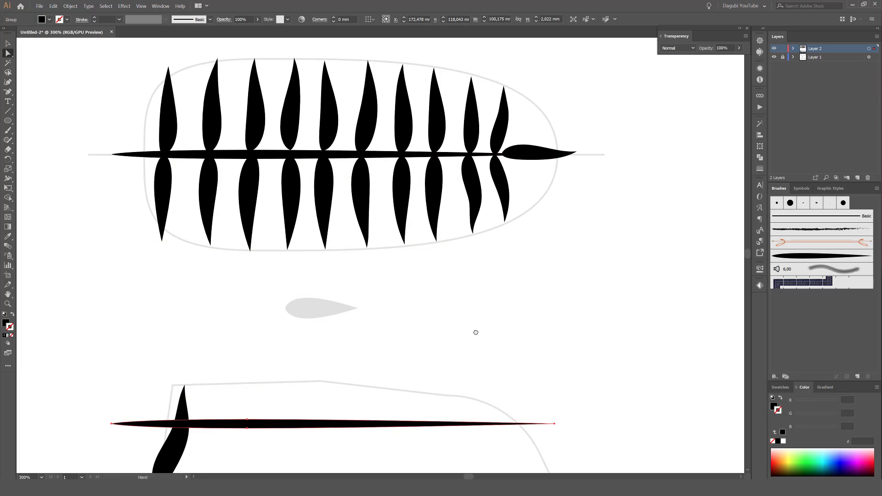
{"action": "left_click_drag", "start_coordinate": [478, 357], "coordinate": [520, 153]}
{"action": "key", "text": "Down"}
{"action": "key", "text": "Down"}
{"action": "key", "text": "Down"}
{"action": "key", "text": "Down"}
{"action": "key", "text": "Down"}
{"action": "key", "text": "Down"}
{"action": "key", "text": "Down"}
{"action": "key", "text": "Down"}
{"action": "key", "text": "Down"}
{"action": "key", "text": "Down"}
{"action": "key", "text": "Down"}
{"action": "key", "text": "Down"}
{"action": "key", "text": "Down"}
{"action": "key", "text": "Down"}
{"action": "key", "text": "Down"}
{"action": "key", "text": "Down"}
{"action": "key", "text": "Down"}
{"action": "key", "text": "Down"}
{"action": "key", "text": "Down"}
{"action": "key", "text": "Down"}
{"action": "key", "text": "Down"}
{"action": "key", "text": "Down"}
{"action": "key", "text": "Down"}
{"action": "key", "text": "Down"}
{"action": "key", "text": "Down"}
{"action": "key", "text": "Down"}
{"action": "key", "text": "Down"}
{"action": "key", "text": "Down"}
{"action": "key", "text": "Down"}
{"action": "key", "text": "Down"}
{"action": "key", "text": "Down"}
{"action": "key", "text": "Down"}
{"action": "key", "text": "Down"}
{"action": "key", "text": "Down"}
{"action": "key", "text": "Down"}
{"action": "key", "text": "Down"}
{"action": "key", "text": "Down"}
{"action": "key", "text": "Down"}
{"action": "key", "text": "Down"}
{"action": "key", "text": "Down"}
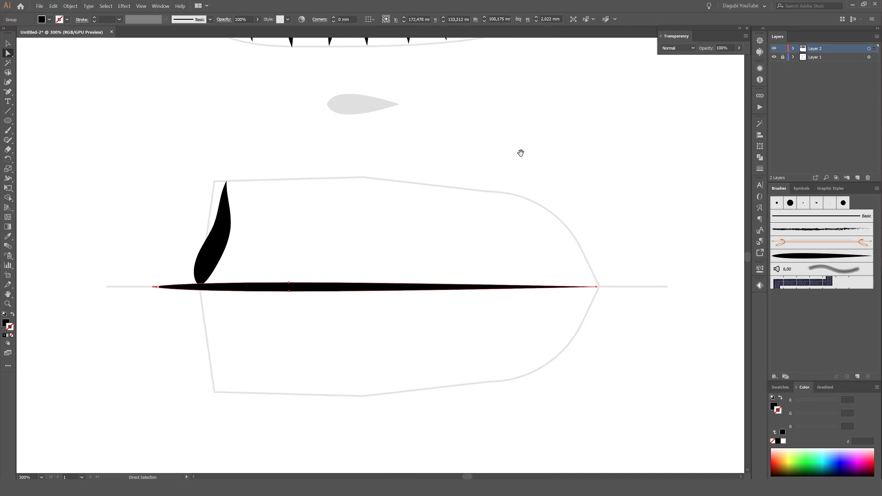
{"action": "left_click", "coordinate": [432, 204]}
Step: Paint ten more leaves above the lower stem up to the guide edge, plus a terminal leaf at its tip
{"action": "left_click", "coordinate": [9, 130]}
{"action": "key", "text": "shift+x"}
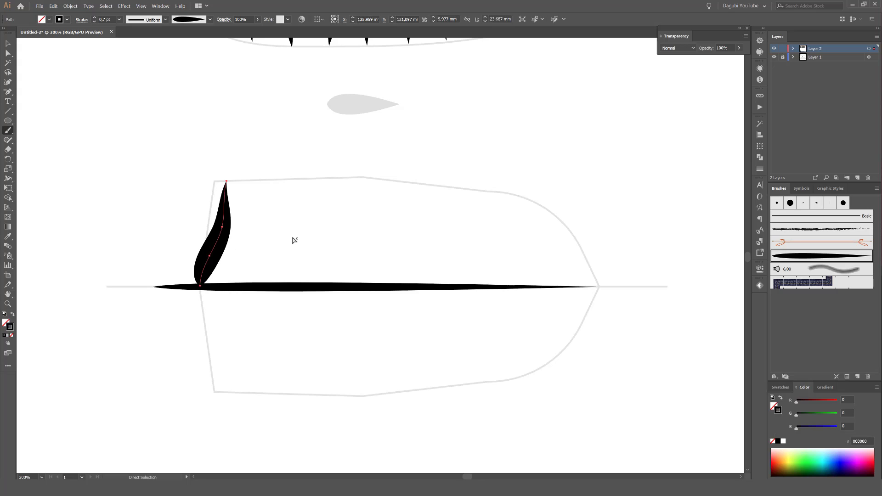
{"action": "mouse_move", "coordinate": [269, 194]}
{"action": "left_mouse_down"}
{"action": "mouse_move", "coordinate": [308, 178]}
{"action": "mouse_move", "coordinate": [315, 253]}
{"action": "mouse_move", "coordinate": [340, 181]}
{"action": "mouse_move", "coordinate": [358, 235]}
{"action": "mouse_move", "coordinate": [369, 178]}
{"action": "mouse_move", "coordinate": [382, 260]}
{"action": "mouse_move", "coordinate": [403, 185]}
{"action": "mouse_move", "coordinate": [441, 185]}
{"action": "left_mouse_up"}
{"action": "mouse_move", "coordinate": [434, 282]}
{"action": "left_mouse_down"}
{"action": "mouse_move", "coordinate": [473, 188]}
{"action": "mouse_move", "coordinate": [514, 197]}
{"action": "left_mouse_up"}
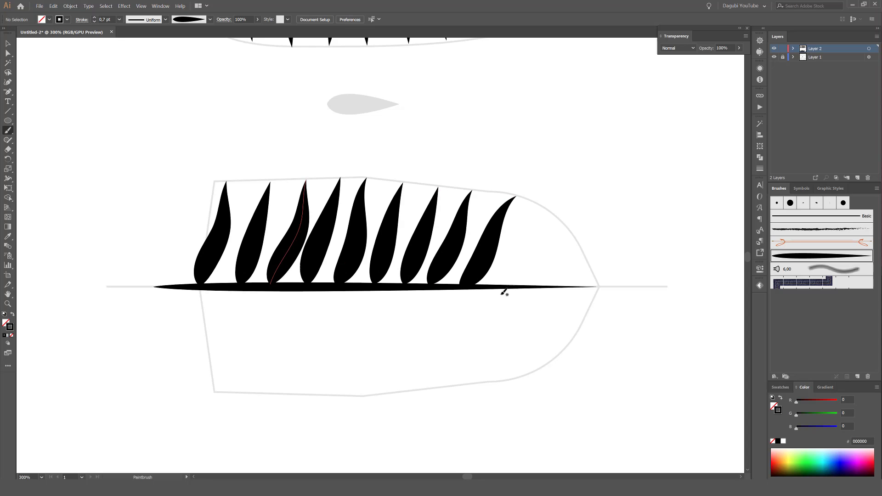
{"action": "left_click_drag", "start_coordinate": [536, 225], "coordinate": [548, 212]}
{"action": "left_click_drag", "start_coordinate": [562, 251], "coordinate": [576, 237]}
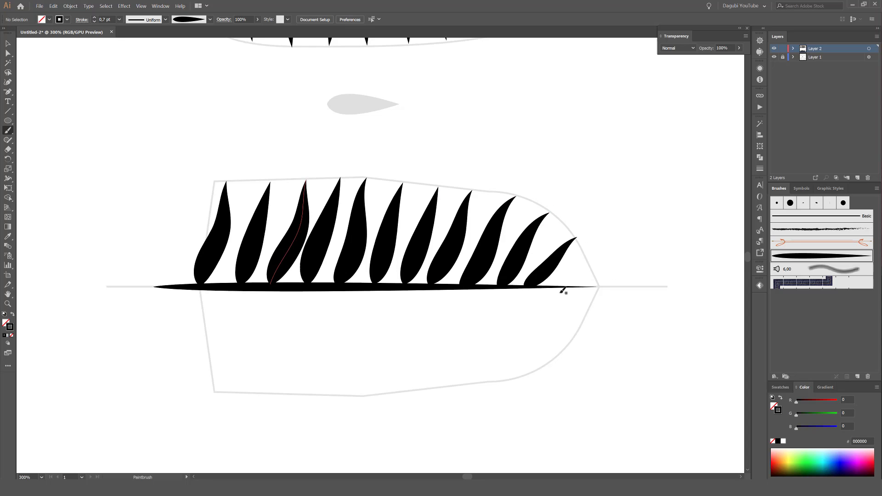
{"action": "left_click_drag", "start_coordinate": [633, 285], "coordinate": [632, 286]}
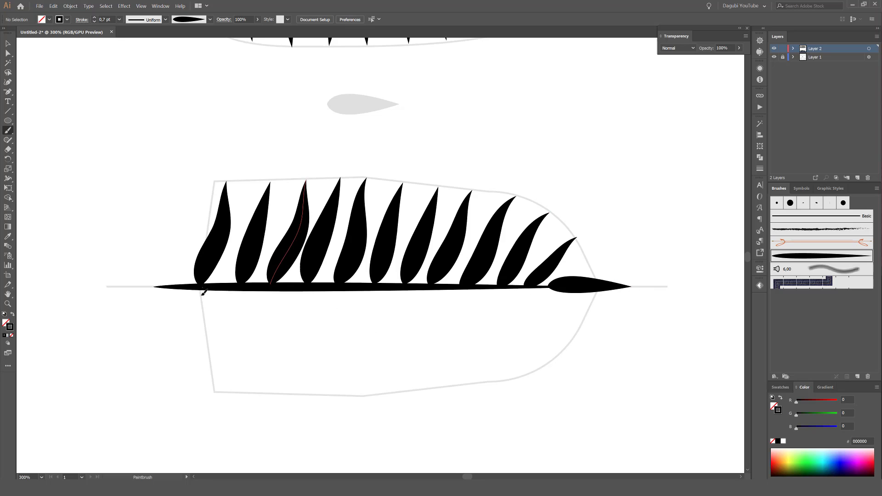
Step: Paint ten leaves below the second stem, slanting toward its tip and reaching the lower guide edge
{"action": "left_click_drag", "start_coordinate": [229, 391], "coordinate": [299, 393]}
{"action": "left_click_drag", "start_coordinate": [315, 289], "coordinate": [331, 394]}
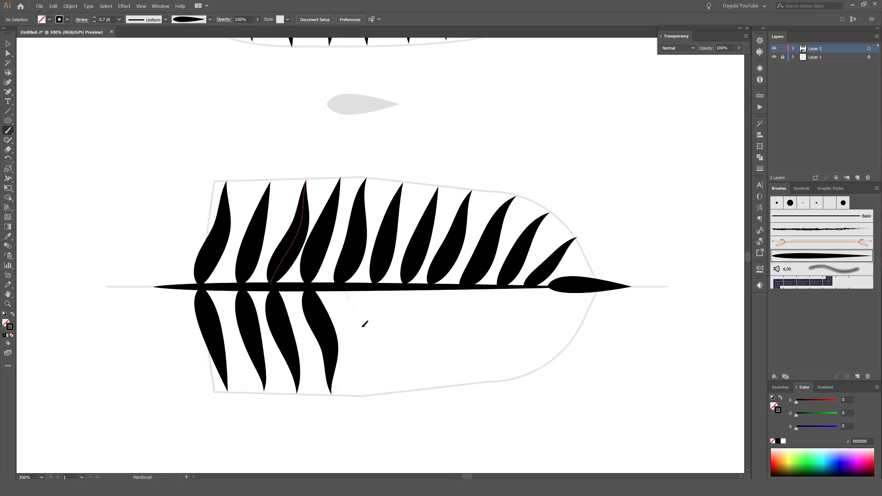
{"action": "left_click_drag", "start_coordinate": [365, 324], "coordinate": [374, 393]}
{"action": "left_click_drag", "start_coordinate": [407, 355], "coordinate": [415, 388]}
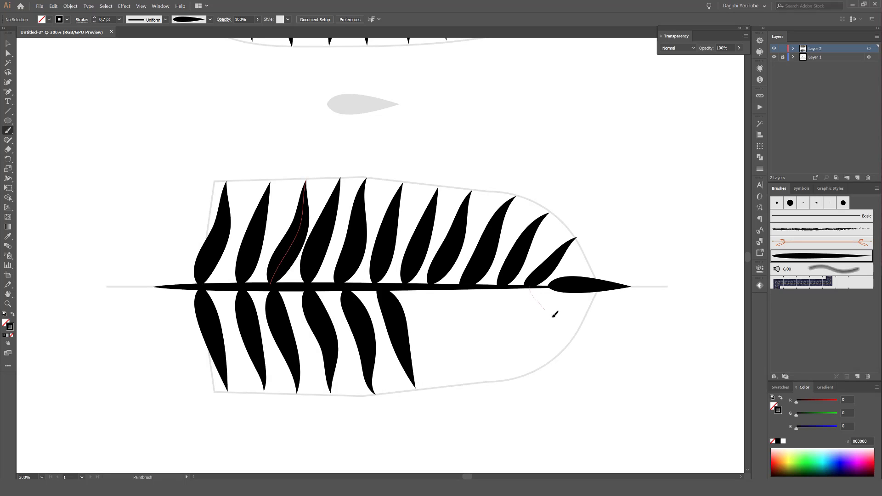
{"action": "left_click_drag", "start_coordinate": [553, 316], "coordinate": [579, 337]}
{"action": "left_click_drag", "start_coordinate": [523, 325], "coordinate": [541, 367]}
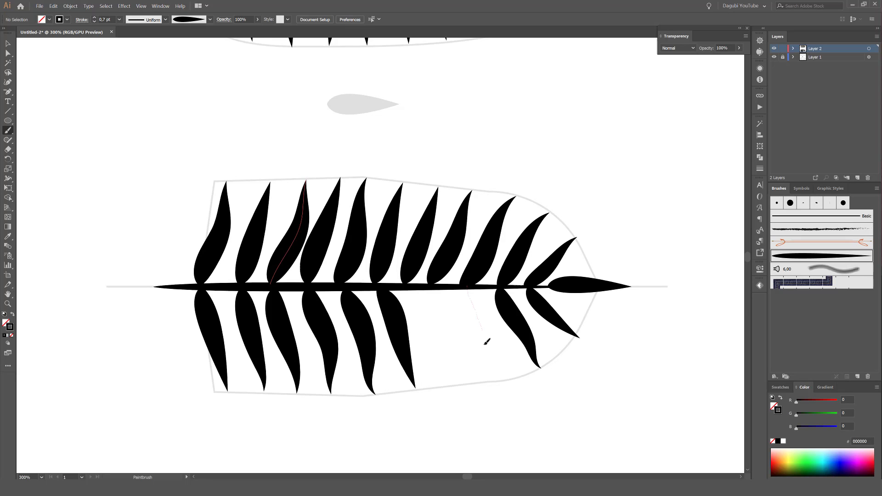
{"action": "left_click_drag", "start_coordinate": [486, 341], "coordinate": [492, 383]}
{"action": "left_click_drag", "start_coordinate": [449, 355], "coordinate": [448, 385]}
{"action": "key", "text": "ctrl+1"}
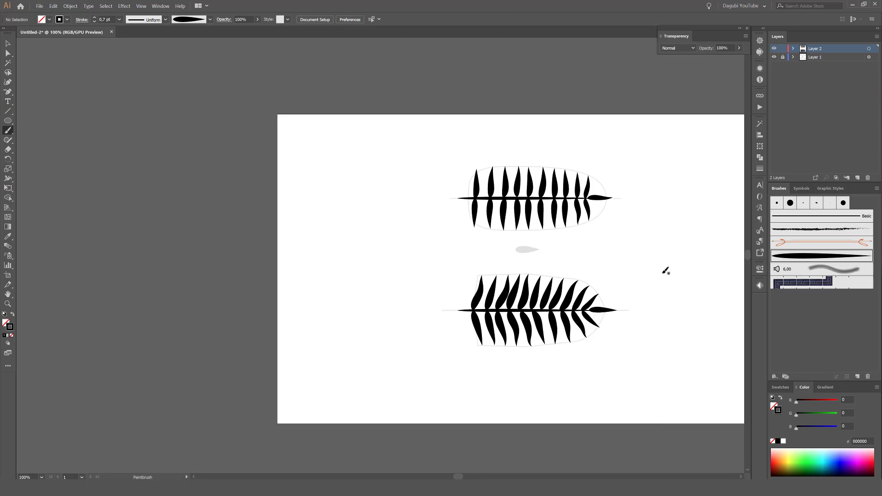
Step: Hide the guide layer, spread the sixth and seventh lower leaves apart, and paint an extra leaf between them
{"action": "left_click", "coordinate": [775, 57]}
{"action": "scroll", "coordinate": [428, 326], "scroll_direction": "up", "scroll_amount": 3}
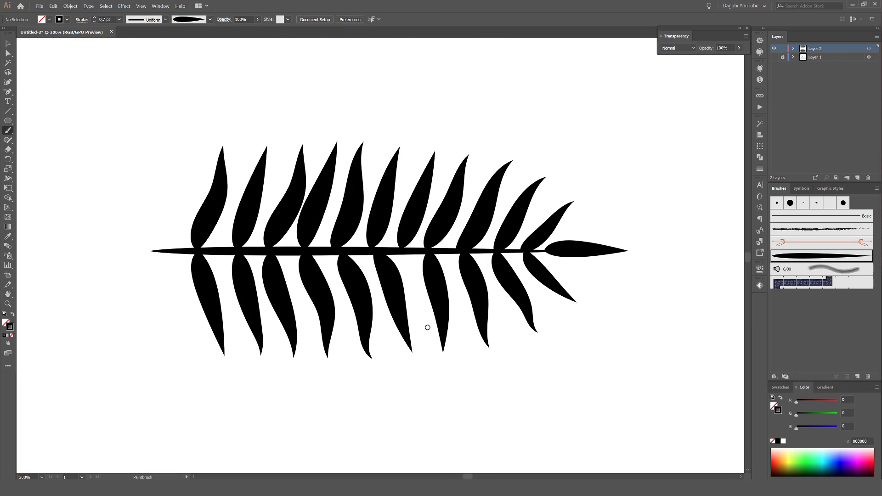
{"action": "mouse_move", "coordinate": [399, 280]}
{"action": "left_mouse_down"}
{"action": "mouse_move", "coordinate": [391, 281]}
{"action": "mouse_move", "coordinate": [442, 273]}
{"action": "left_mouse_up"}
{"action": "left_click", "coordinate": [492, 438], "text": "ctrl"}
{"action": "left_click", "coordinate": [459, 381], "text": "ctrl"}
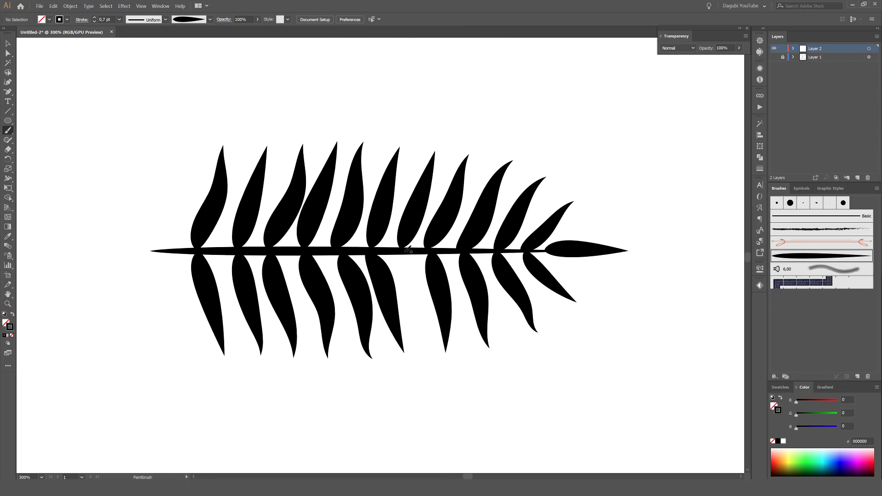
{"action": "left_click_drag", "start_coordinate": [413, 314], "coordinate": [430, 353]}
{"action": "left_click", "coordinate": [414, 285], "text": "ctrl"}
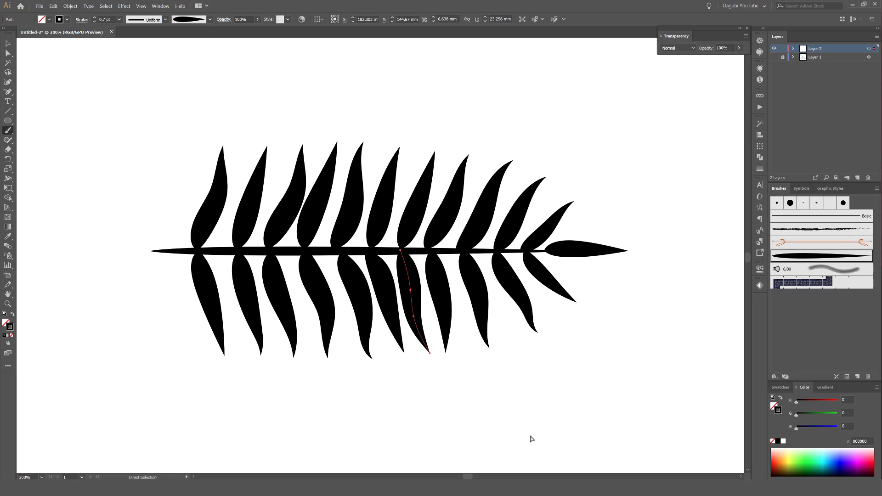
Step: Nudge leaves of the second compound leaf's lower row along the stem to even out their spacing
{"action": "left_click_drag", "start_coordinate": [186, 407], "coordinate": [540, 300]}
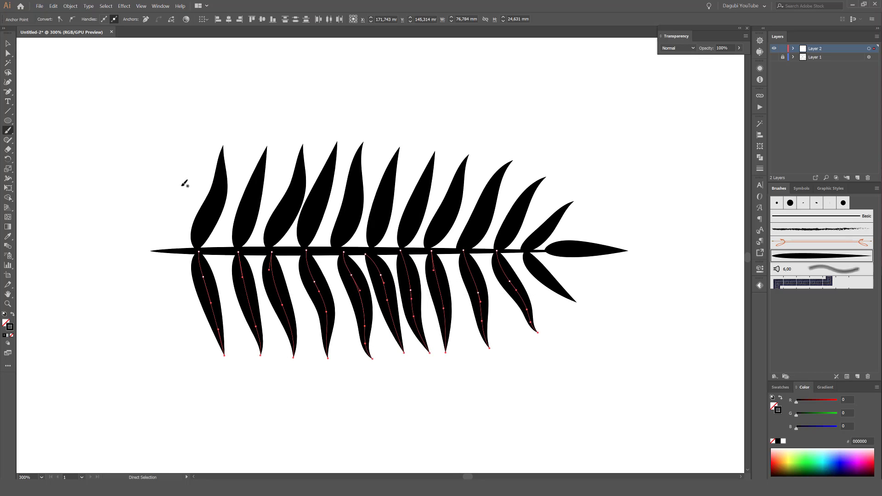
{"action": "key", "text": "v"}
{"action": "left_click", "coordinate": [153, 356]}
{"action": "left_click_drag", "start_coordinate": [201, 266], "coordinate": [198, 265]}
{"action": "left_click_drag", "start_coordinate": [244, 272], "coordinate": [383, 285]}
{"action": "left_click", "coordinate": [554, 428]}
{"action": "key", "text": "ctrl+1"}
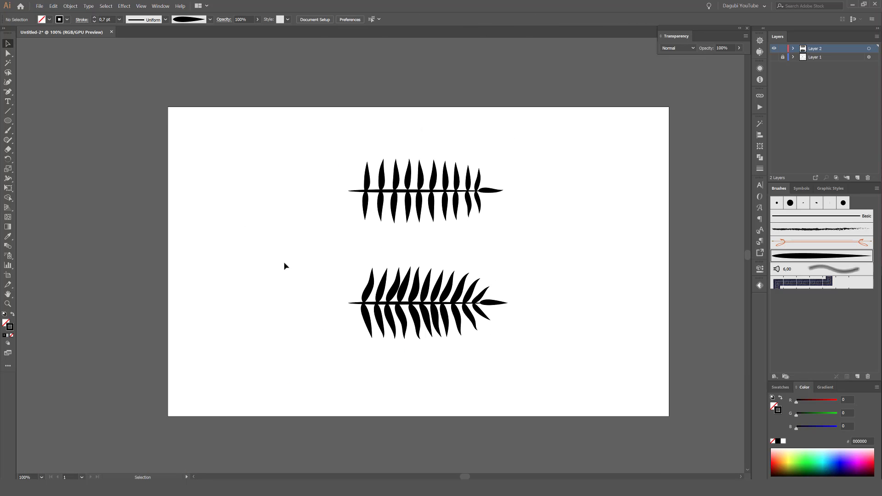
{"action": "left_click_drag", "start_coordinate": [276, 133], "coordinate": [606, 411]}
{"action": "left_click", "coordinate": [71, 7]}
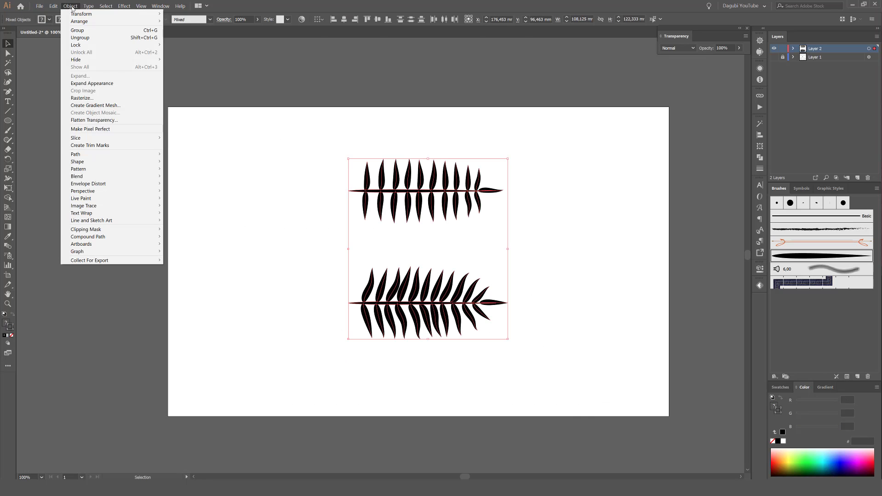
{"action": "left_click", "coordinate": [71, 7]}
Step: Set the stroke weight of all side leaves on the second compound leaf to 0.8 pt
{"action": "left_click_drag", "start_coordinate": [306, 265], "coordinate": [512, 292]}
{"action": "scroll", "coordinate": [490, 296], "scroll_direction": "down", "scroll_amount": 2}
{"action": "scroll", "coordinate": [492, 283], "scroll_direction": "up", "scroll_amount": 2}
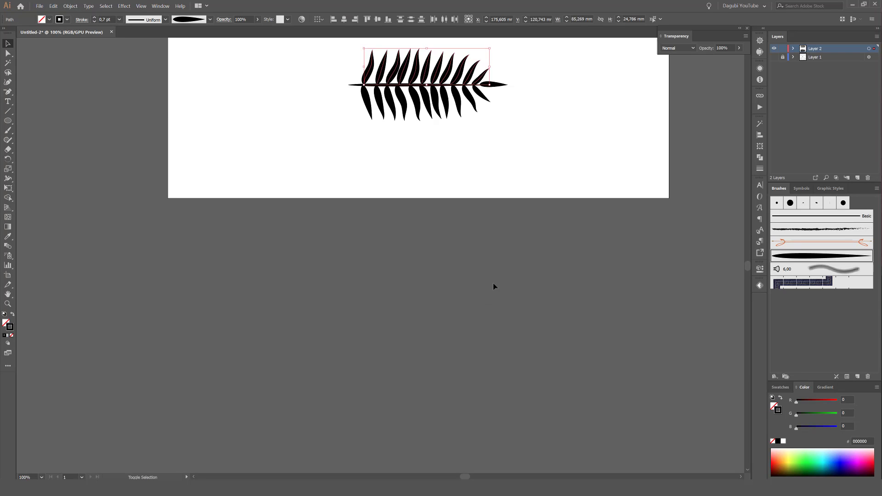
{"action": "scroll", "coordinate": [460, 298], "scroll_direction": "up", "scroll_amount": 2}
{"action": "left_click_drag", "start_coordinate": [242, 331], "coordinate": [547, 390]}
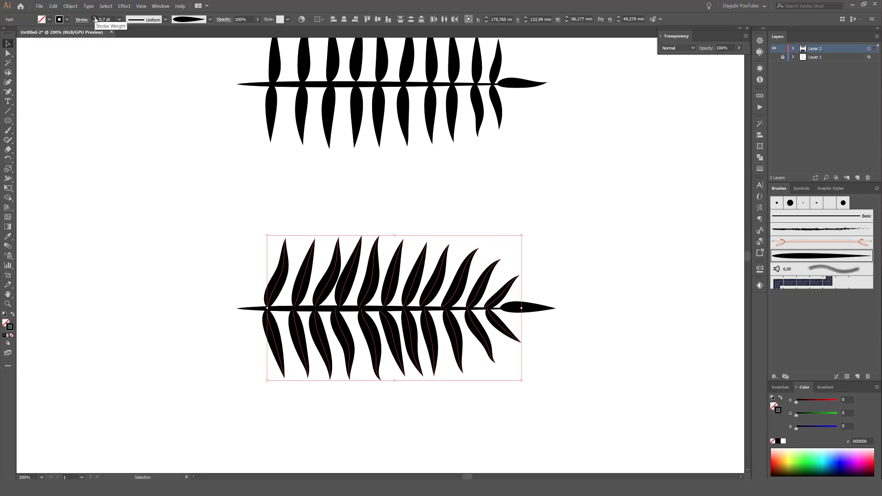
{"action": "left_click", "coordinate": [95, 17]}
{"action": "left_click", "coordinate": [95, 17]}
{"action": "left_click", "coordinate": [94, 21]}
{"action": "key", "text": "a"}
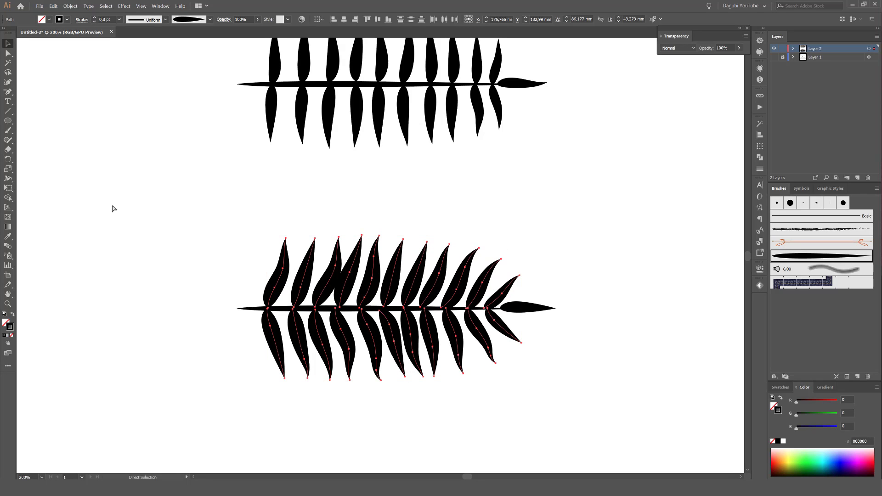
{"action": "left_click", "coordinate": [222, 234]}
Step: Set the stroke weight of all side leaves on the first compound leaf to 0.9 pt
{"action": "left_click_drag", "start_coordinate": [438, 186], "coordinate": [436, 222]}
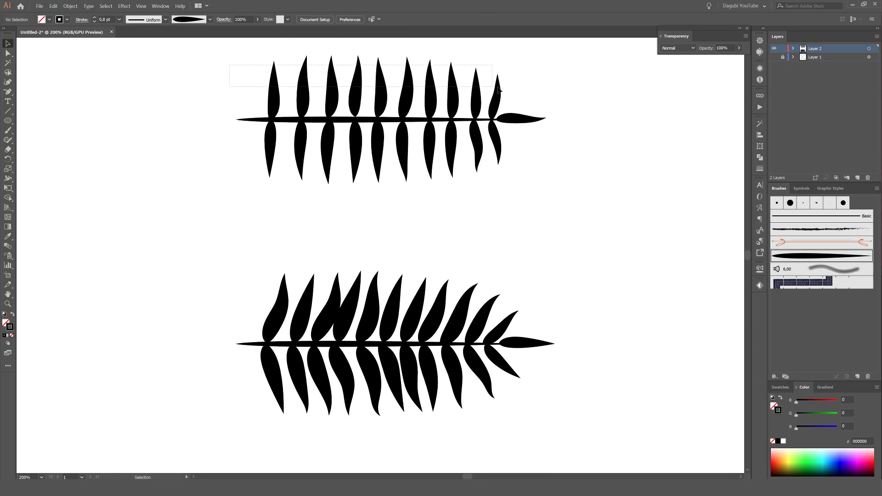
{"action": "left_click_drag", "start_coordinate": [498, 87], "coordinate": [502, 90]}
{"action": "left_click_drag", "start_coordinate": [199, 205], "coordinate": [543, 143]}
{"action": "left_click", "coordinate": [94, 17]}
{"action": "left_click", "coordinate": [95, 18]}
{"action": "left_click", "coordinate": [107, 116]}
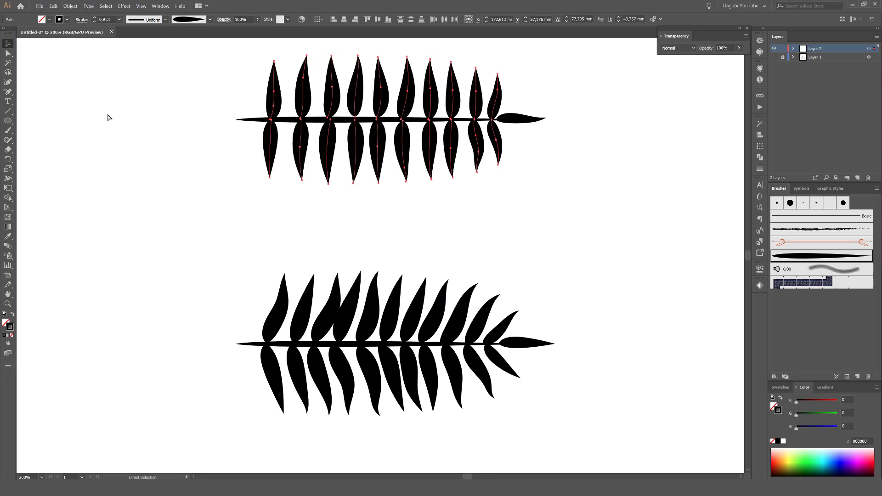
Step: Duplicate both compound leaves horizontally into the empty right half of the artboard
{"action": "scroll", "coordinate": [241, 148], "scroll_direction": "down", "scroll_amount": 1}
{"action": "left_click_drag", "start_coordinate": [109, 73], "coordinate": [577, 379]}
{"action": "key", "text": "ctrl+0"}
{"action": "left_click_drag", "start_coordinate": [385, 171], "coordinate": [517, 196]}
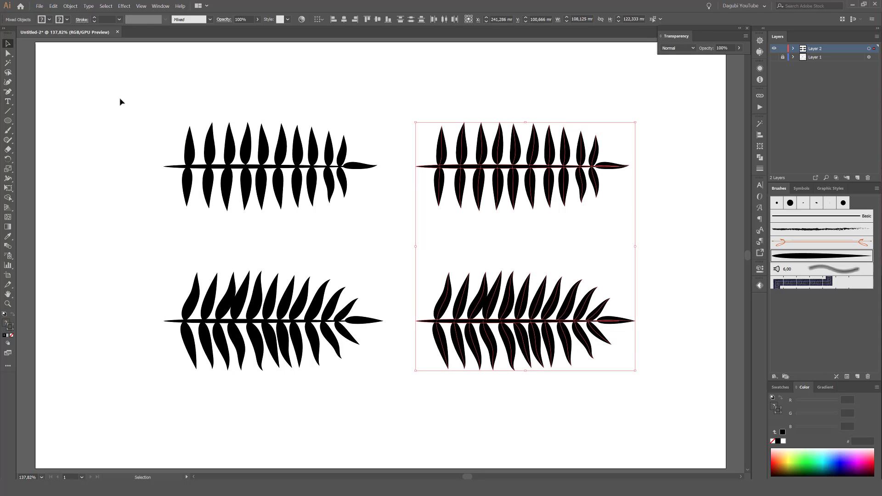
{"action": "left_click", "coordinate": [410, 75]}
Step: Skew both rows of side leaves on the upper duplicate slightly toward its tip with Free Transform
{"action": "left_click_drag", "start_coordinate": [401, 92], "coordinate": [622, 153]}
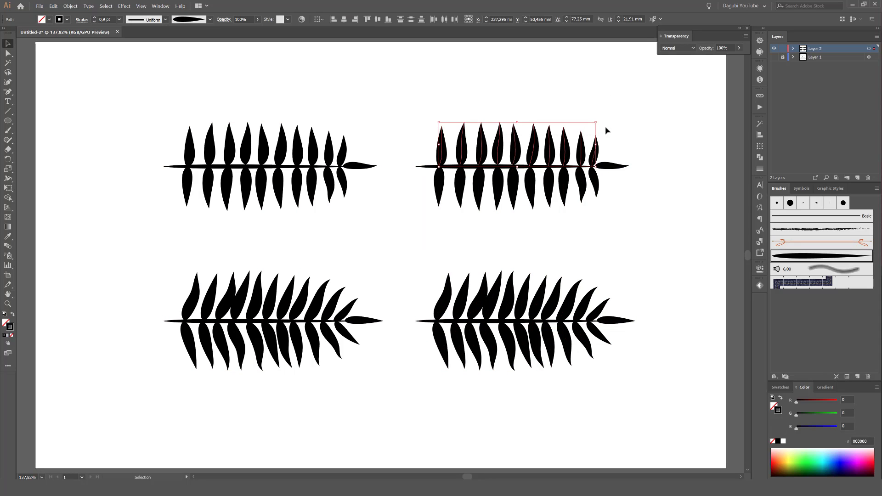
{"action": "left_click", "coordinate": [8, 188]}
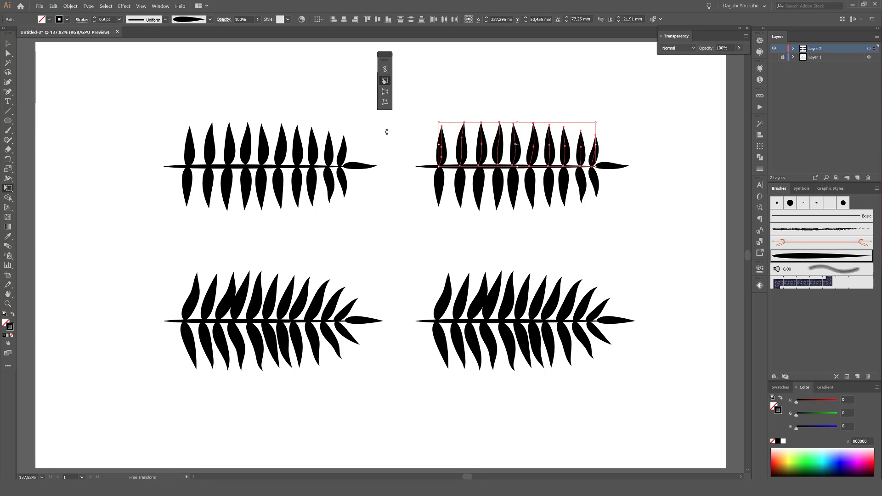
{"action": "left_click_drag", "start_coordinate": [517, 122], "coordinate": [518, 217]}
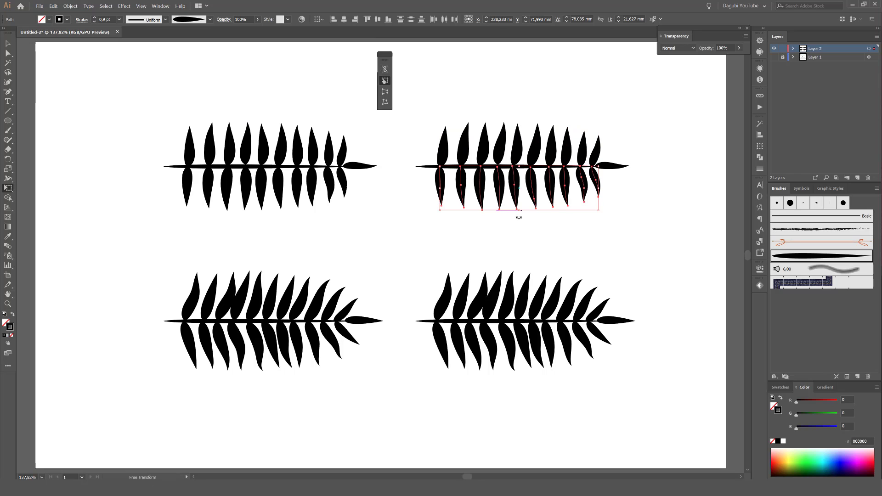
{"action": "left_click", "coordinate": [412, 233]}
Step: Widen the lower duplicate's side leaves to about 88.5 mm and skew each row slightly toward the tip with Free Transform
{"action": "left_click_drag", "start_coordinate": [408, 256], "coordinate": [602, 314]}
{"action": "left_click_drag", "start_coordinate": [423, 383], "coordinate": [599, 332]}
{"action": "left_click_drag", "start_coordinate": [435, 321], "coordinate": [431, 321]}
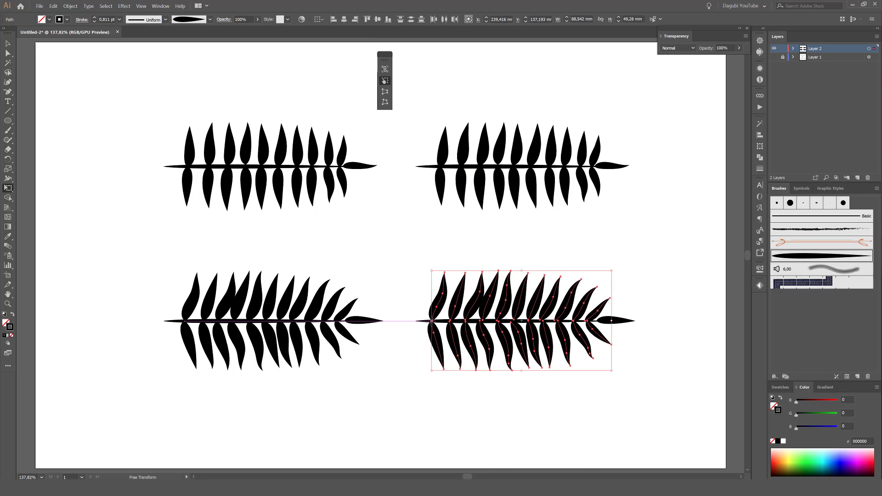
{"action": "left_click", "coordinate": [481, 377], "text": "ctrl"}
{"action": "left_click_drag", "start_coordinate": [577, 285], "coordinate": [618, 305]}
{"action": "left_click_drag", "start_coordinate": [618, 334], "coordinate": [620, 334]}
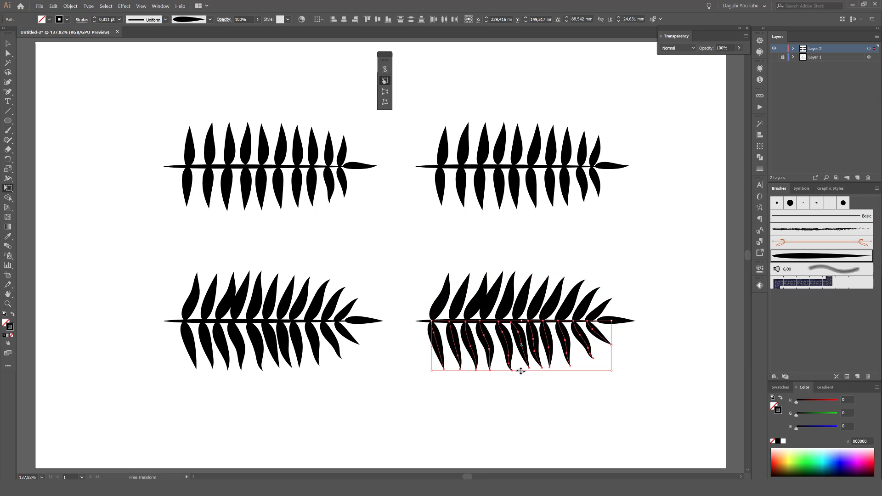
{"action": "left_click_drag", "start_coordinate": [522, 369], "coordinate": [526, 370]}
{"action": "left_click", "coordinate": [524, 406], "text": "ctrl"}
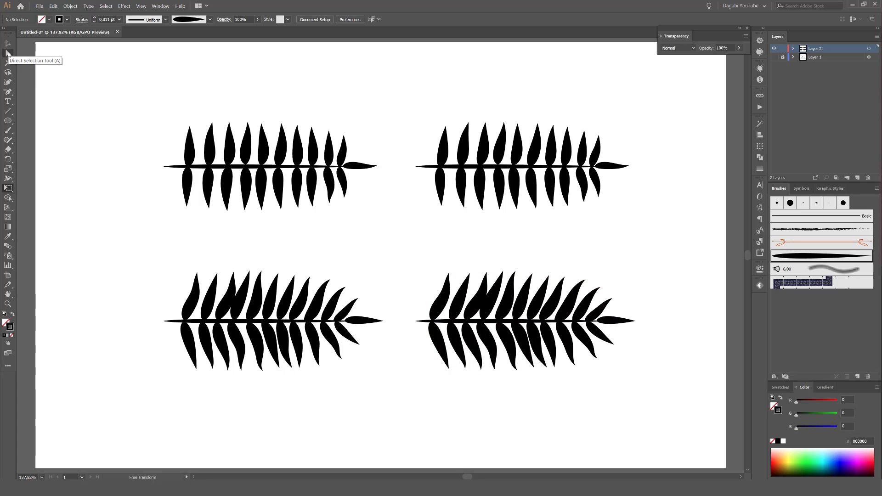
Step: Move the third upper side leaf of the lower-right compound leaf slightly to separate it from its overlapping neighbour
{"action": "left_click", "coordinate": [479, 317]}
{"action": "scroll", "coordinate": [519, 301], "scroll_direction": "up", "scroll_amount": 4, "text": "alt"}
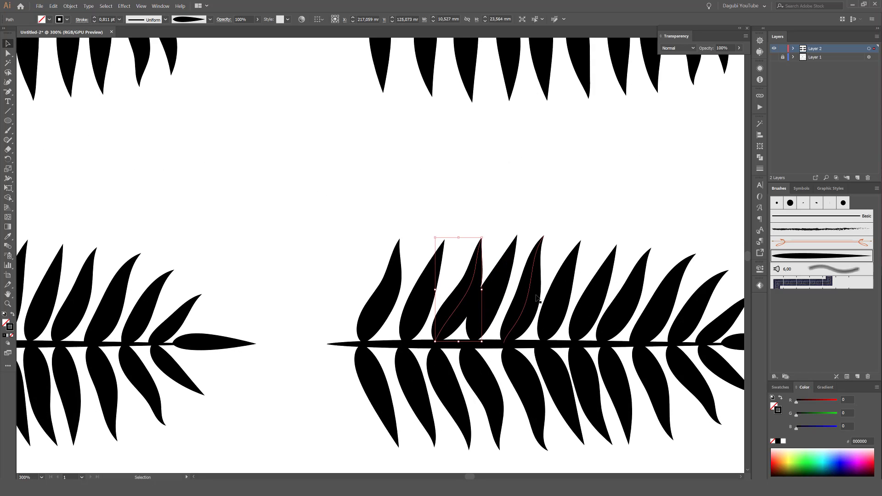
{"action": "left_click_drag", "start_coordinate": [471, 281], "coordinate": [467, 278]}
{"action": "left_click", "coordinate": [566, 209]}
{"action": "scroll", "coordinate": [566, 210], "scroll_direction": "down", "scroll_amount": 2}
{"action": "left_click_drag", "start_coordinate": [597, 166], "coordinate": [580, 211]}
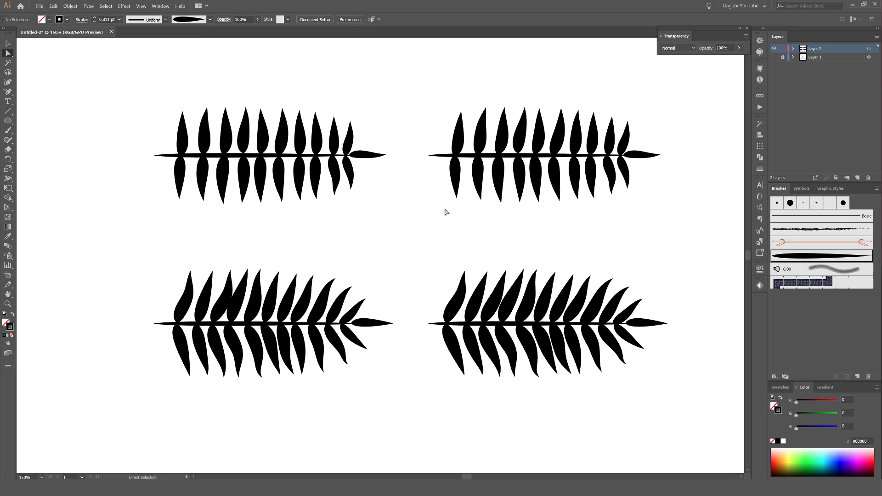
Step: Expand the appearance of all four compound leaves to turn their brush strokes into filled outlines
{"action": "left_click", "coordinate": [106, 6]}
{"action": "left_click", "coordinate": [113, 14]}
{"action": "left_click", "coordinate": [71, 6]}
{"action": "left_click", "coordinate": [113, 83]}
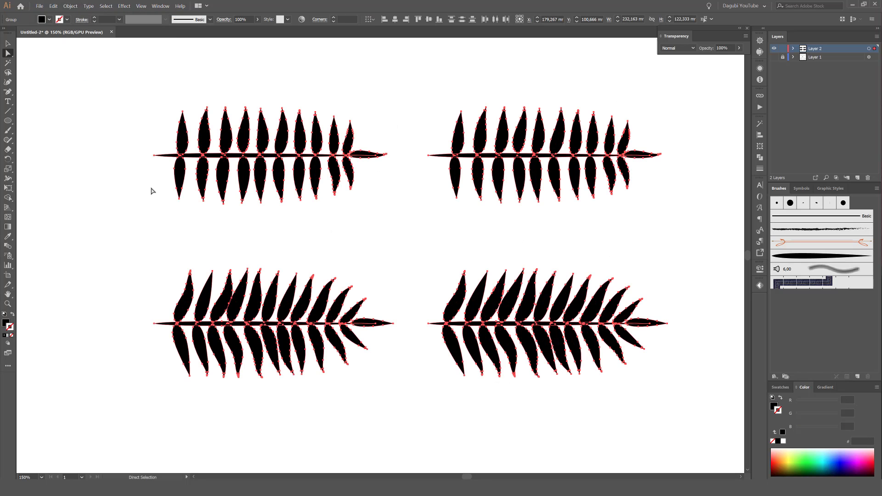
{"action": "key", "text": "ctrl+0"}
{"action": "left_click", "coordinate": [369, 87]}
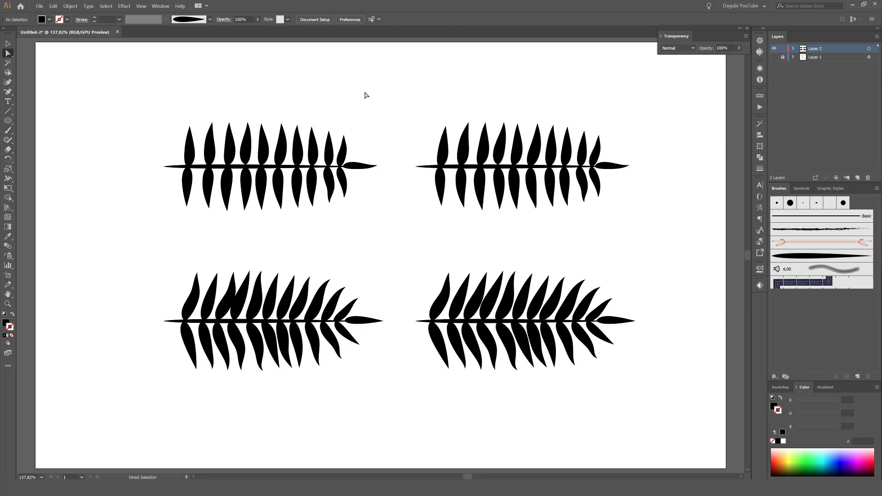
Step: Start a previewed Roughen effect with smooth points on both side-leaf rows of the upper-left compound leaf
{"action": "scroll", "coordinate": [333, 114], "scroll_direction": "up", "scroll_amount": 2, "text": "alt"}
{"action": "left_click_drag", "start_coordinate": [468, 189], "coordinate": [410, 153]}
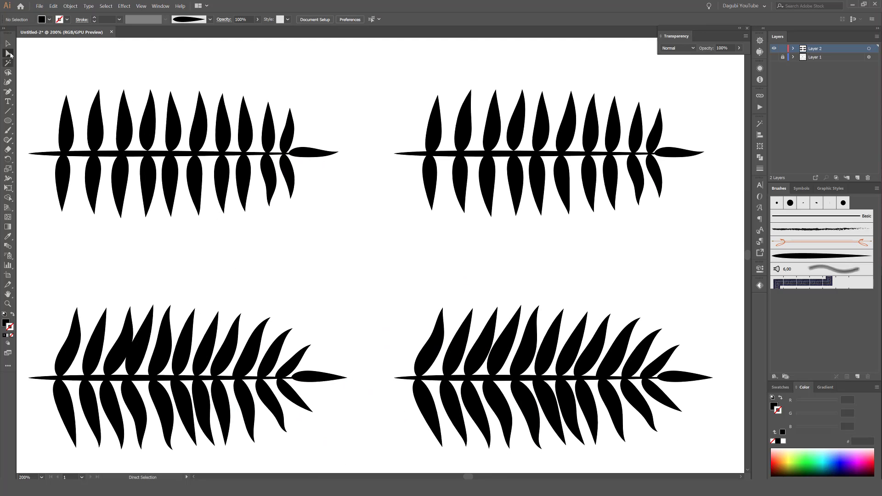
{"action": "left_click", "coordinate": [311, 155], "text": "shift"}
{"action": "left_click_drag", "start_coordinate": [30, 199], "coordinate": [32, 202]}
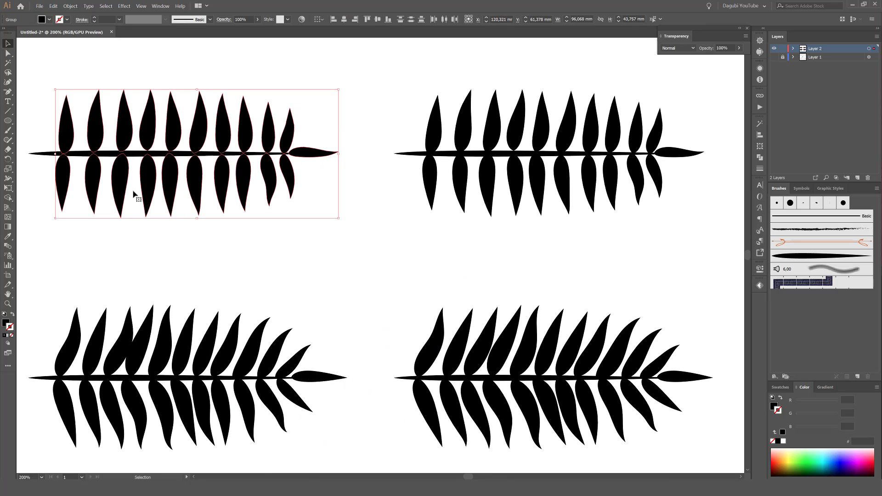
{"action": "left_click", "coordinate": [124, 6]}
{"action": "mouse_move", "coordinate": [157, 71]}
{"action": "left_click", "coordinate": [232, 92]}
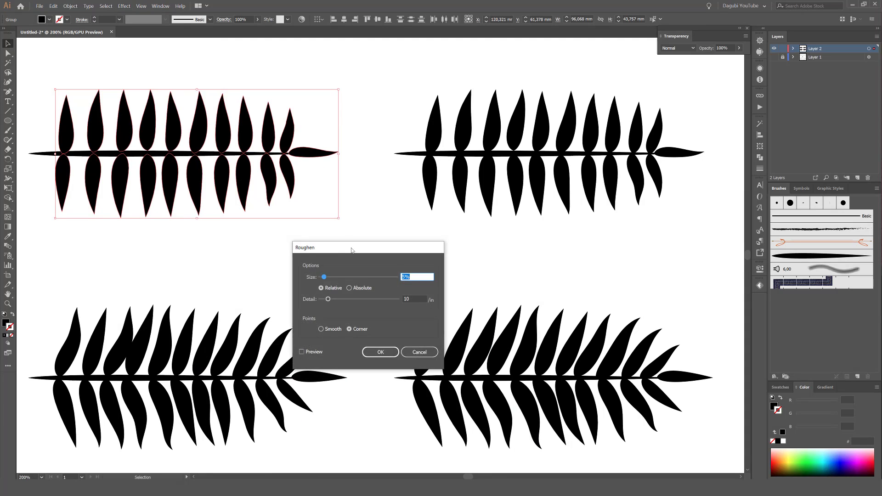
{"action": "left_click", "coordinate": [308, 342]}
{"action": "left_click", "coordinate": [333, 318]}
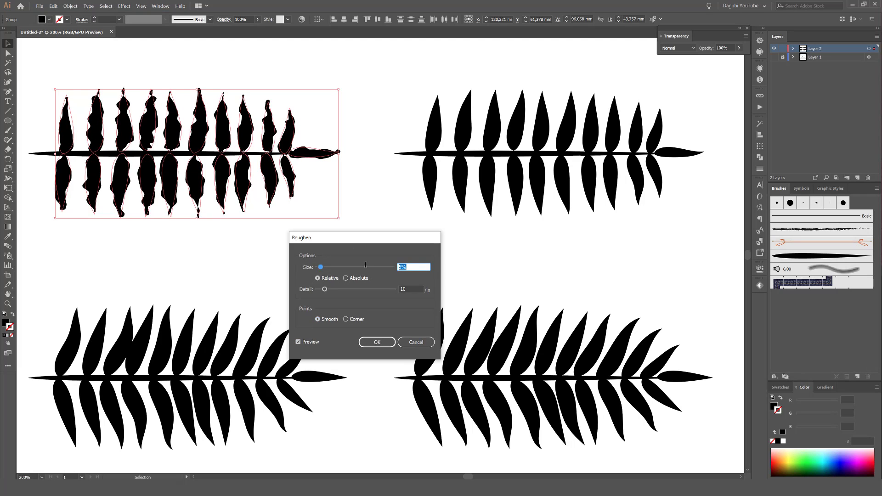
Step: Set the upper-left leaf's Roughen size to 3% and detail to 7/in, and apply the effect
{"action": "left_click", "coordinate": [410, 288]}
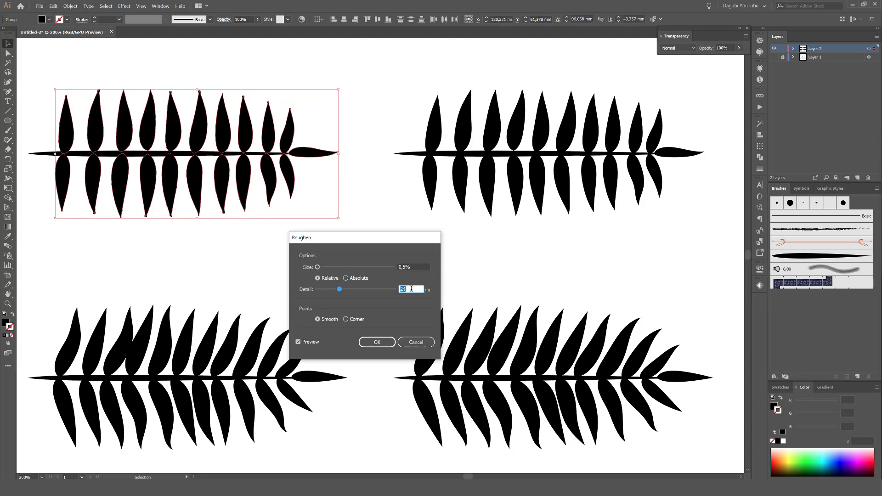
{"action": "scroll", "coordinate": [413, 288], "scroll_direction": "down", "scroll_amount": 8}
{"action": "left_click", "coordinate": [411, 266]}
{"action": "scroll", "coordinate": [411, 267], "scroll_direction": "up", "scroll_amount": 2}
{"action": "left_click", "coordinate": [412, 288]}
{"action": "scroll", "coordinate": [411, 288], "scroll_direction": "down", "scroll_amount": 7}
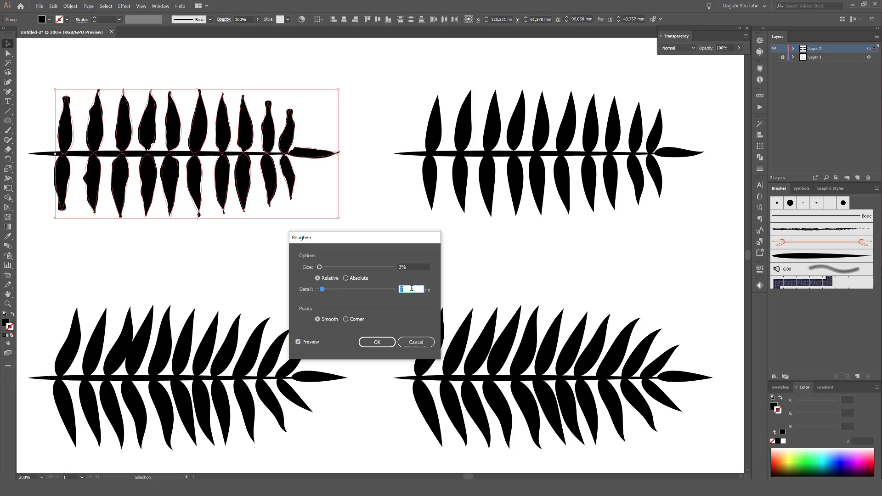
{"action": "left_click", "coordinate": [377, 342]}
Step: Roughen both side-leaf rows of the upper-right compound leaf with size 4%, detail 8/in and smooth points
{"action": "left_click", "coordinate": [609, 131]}
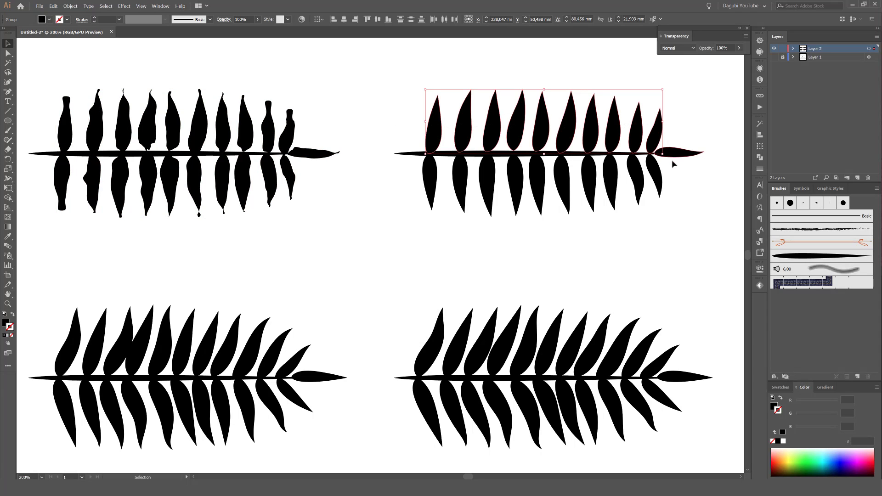
{"action": "left_click", "coordinate": [635, 174], "text": "shift"}
{"action": "left_click", "coordinate": [124, 6]}
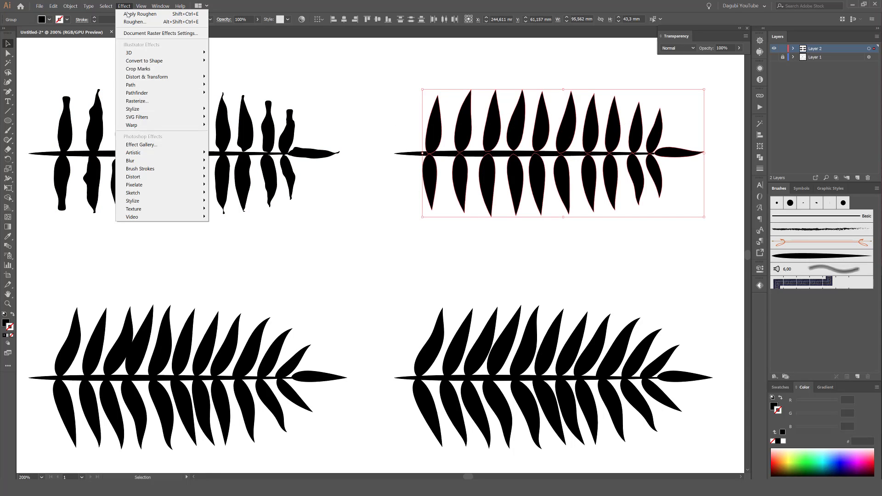
{"action": "mouse_move", "coordinate": [161, 78]}
{"action": "left_click", "coordinate": [229, 90]}
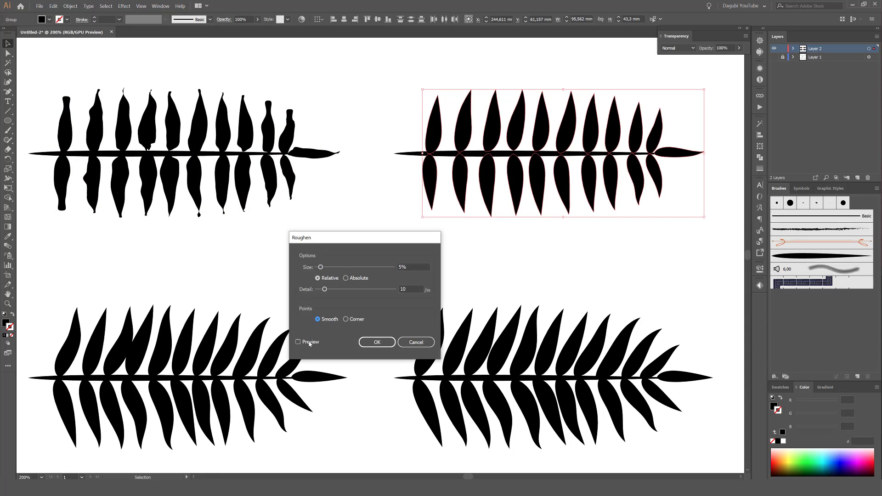
{"action": "left_click", "coordinate": [310, 343]}
{"action": "double_click", "coordinate": [408, 289]}
{"action": "key", "text": "Down"}
{"action": "key", "text": "Down"}
{"action": "key", "text": "Down"}
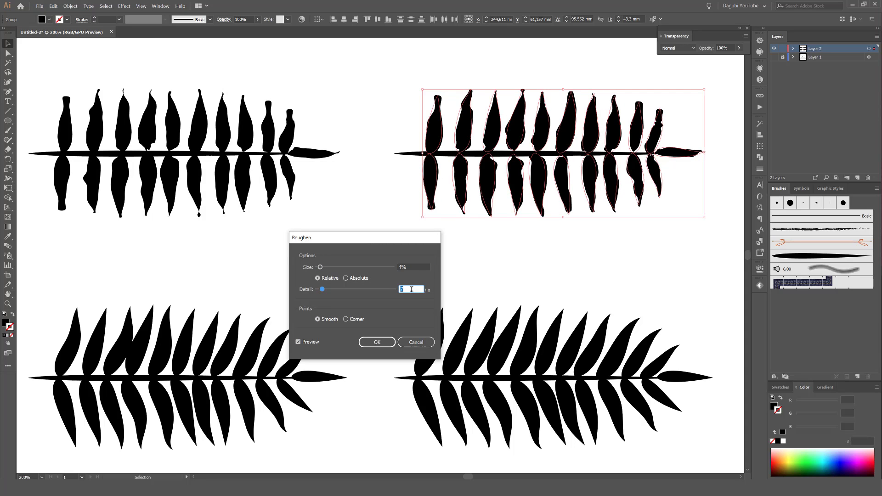
{"action": "key", "text": "Up"}
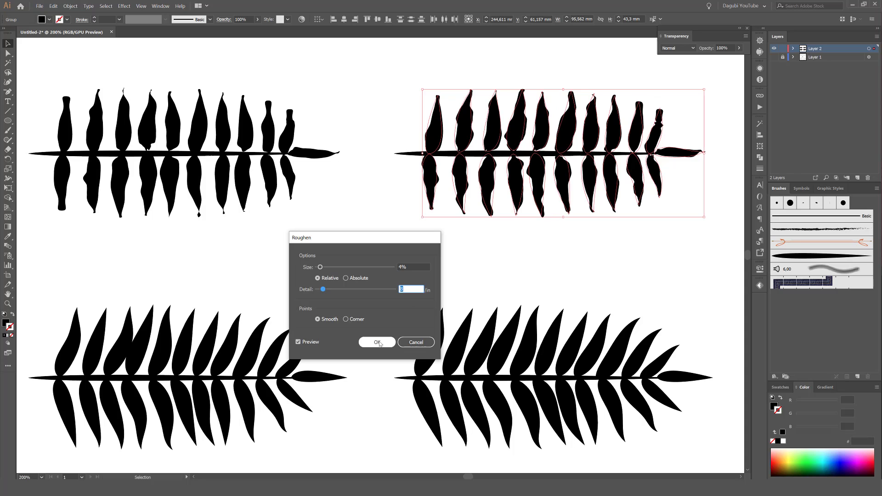
{"action": "left_click", "coordinate": [376, 342]}
Step: Roughen both side-leaf rows of the lower-left compound leaf with size 4%, reduced detail and smooth points
{"action": "left_click_drag", "start_coordinate": [316, 359], "coordinate": [317, 376]}
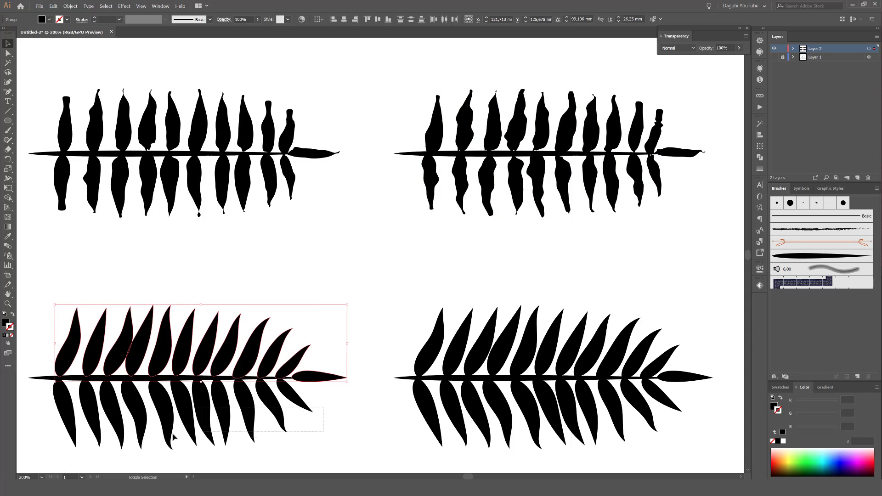
{"action": "left_click", "coordinate": [123, 6]}
{"action": "mouse_move", "coordinate": [160, 78]}
{"action": "left_click", "coordinate": [230, 91]}
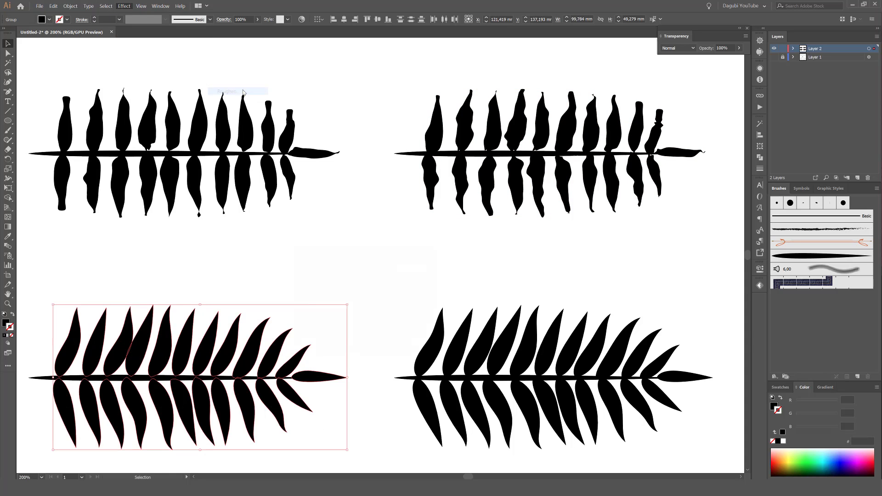
{"action": "left_click", "coordinate": [311, 262]}
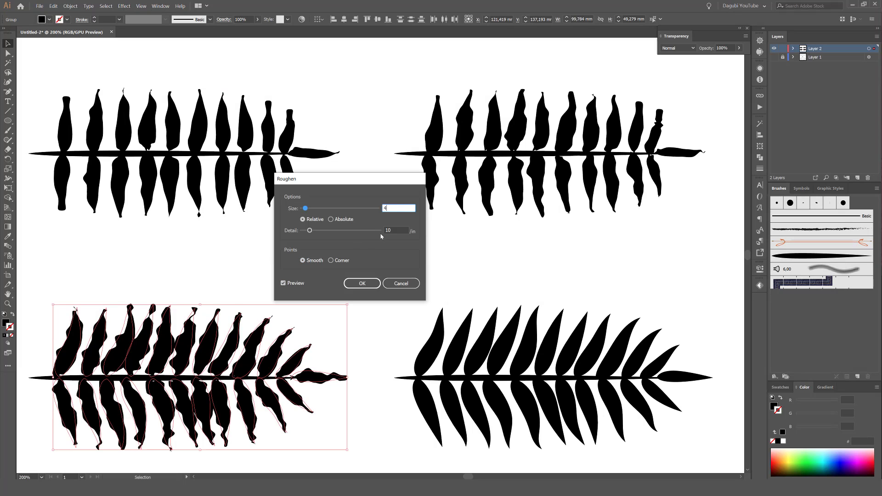
{"action": "left_click", "coordinate": [399, 230]}
{"action": "key", "text": "Down"}
{"action": "key", "text": "Down"}
{"action": "key", "text": "Down"}
{"action": "key", "text": "Down"}
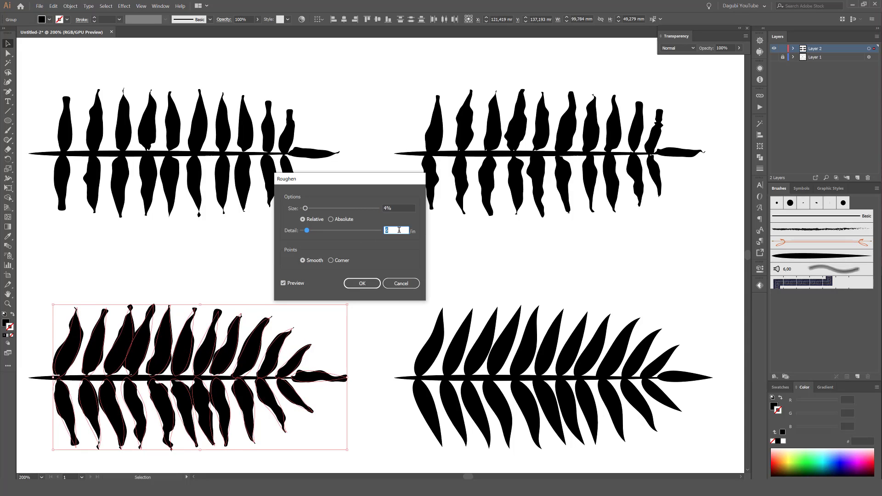
{"action": "left_click", "coordinate": [362, 283]}
Step: Roughen both side-leaf rows of the lower-right compound leaf with size 3%, reduced detail and smooth points
{"action": "left_click_drag", "start_coordinate": [692, 356], "coordinate": [695, 357]}
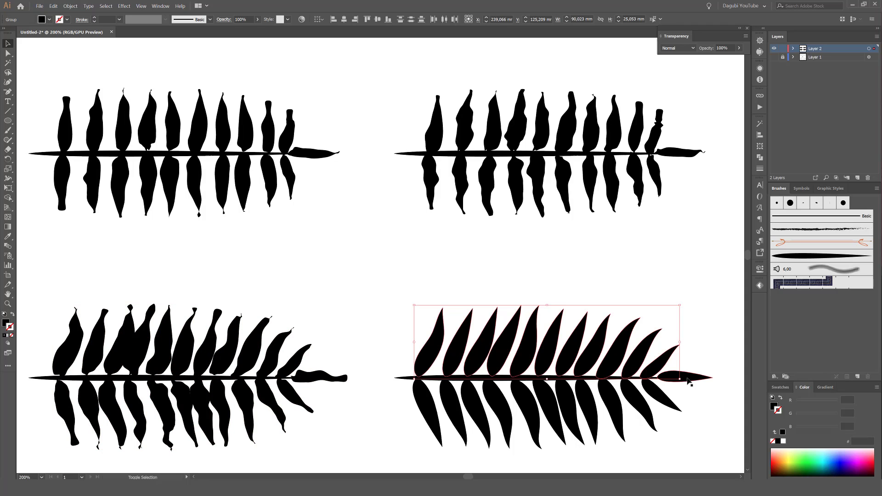
{"action": "left_click", "coordinate": [123, 5]}
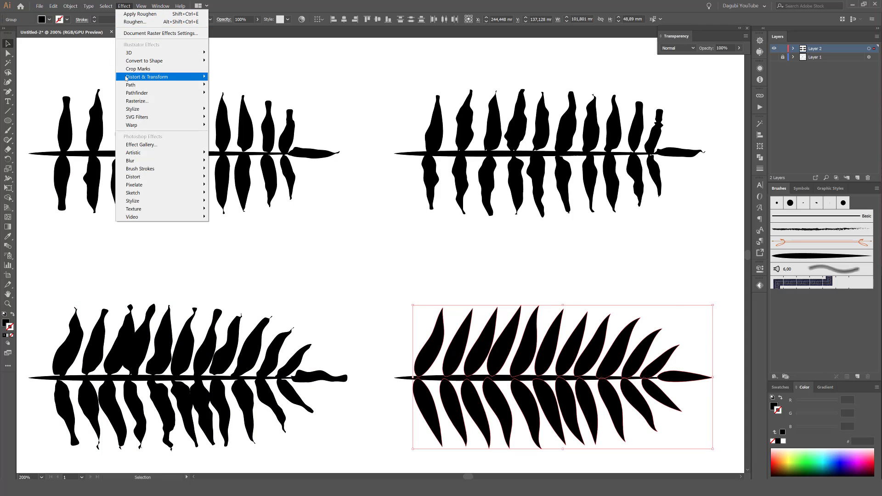
{"action": "mouse_move", "coordinate": [165, 77]}
{"action": "left_click", "coordinate": [229, 91]}
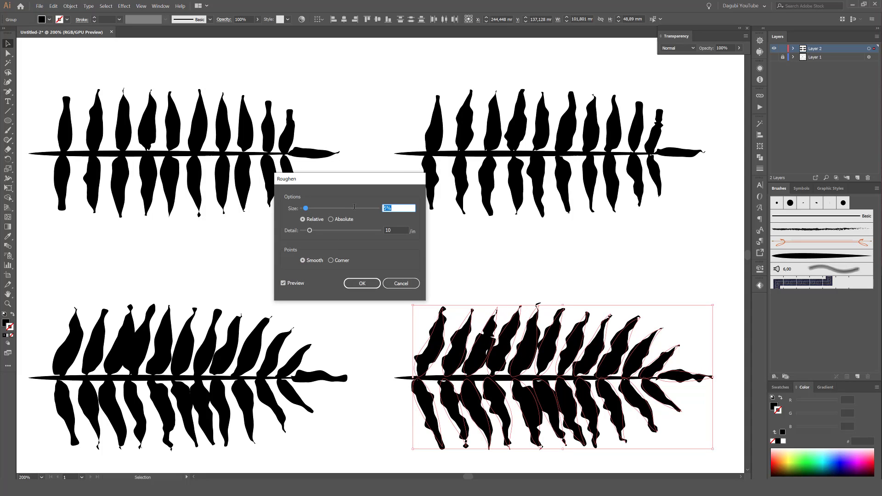
{"action": "type", "text": "3"}
{"action": "key", "text": "Tab"}
{"action": "scroll", "coordinate": [388, 231], "scroll_direction": "up", "scroll_amount": 3}
{"action": "scroll", "coordinate": [393, 231], "scroll_direction": "down", "scroll_amount": 10}
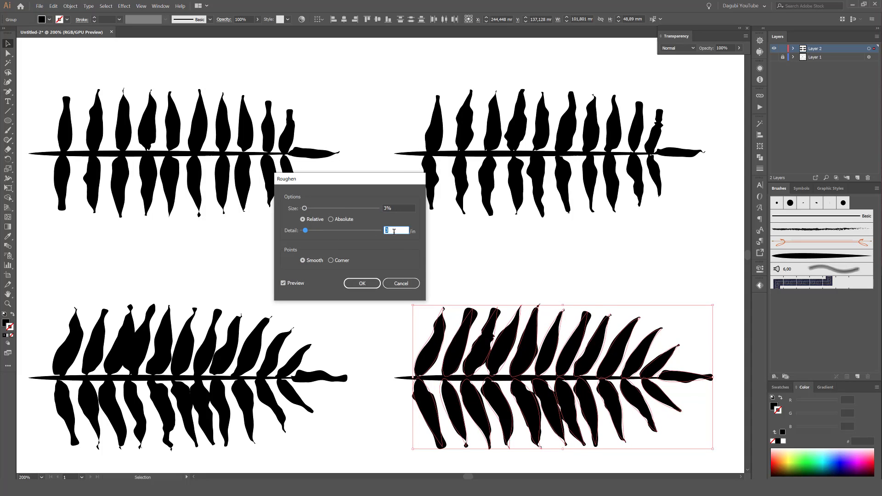
{"action": "left_click", "coordinate": [362, 284]}
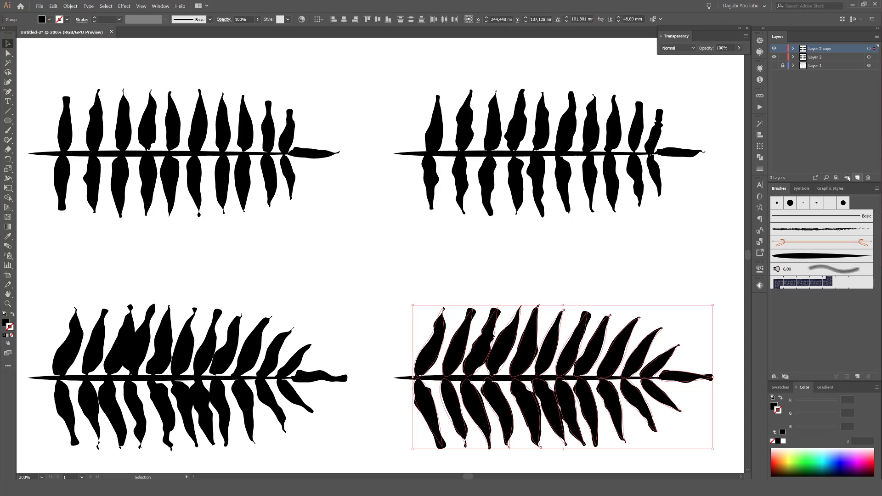
Step: Expand the appearance of all artwork on a duplicate of Layer 2, keeping the original layer hidden
{"action": "left_click", "coordinate": [868, 48]}
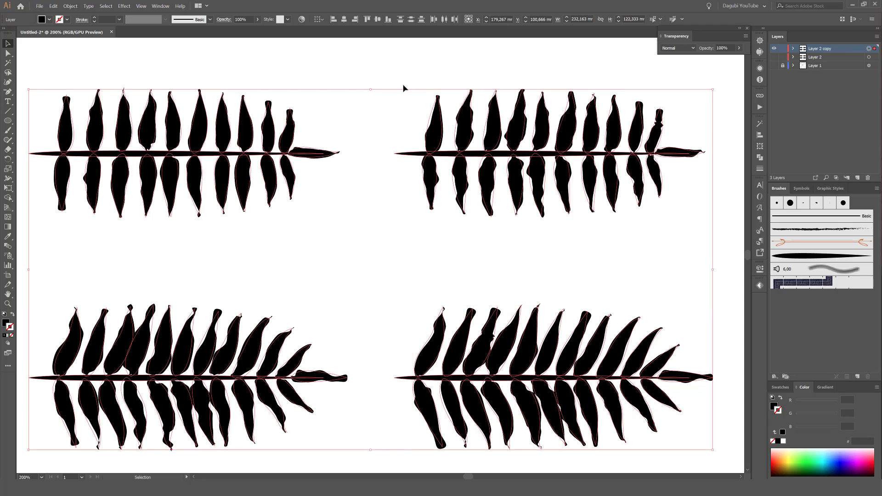
{"action": "left_click", "coordinate": [75, 7]}
{"action": "left_click", "coordinate": [84, 84]}
{"action": "left_click_drag", "start_coordinate": [107, 119], "coordinate": [211, 146]}
{"action": "scroll", "coordinate": [210, 144], "scroll_direction": "up", "scroll_amount": 3}
{"action": "left_click", "coordinate": [59, 77]}
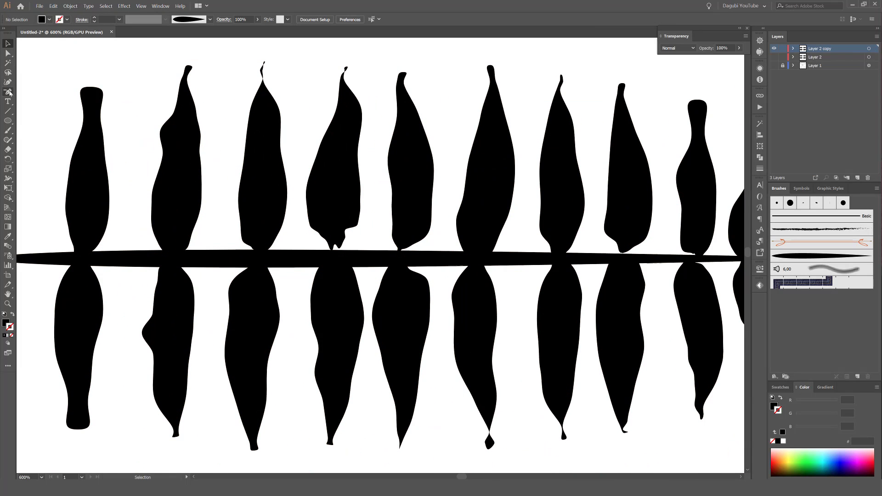
Step: Delete the surplus tip anchor points on the second to fifth upper side leaves of the upper-left compound leaf
{"action": "left_click_drag", "start_coordinate": [9, 92], "coordinate": [66, 116]}
{"action": "left_click", "coordinate": [406, 147], "text": "ctrl"}
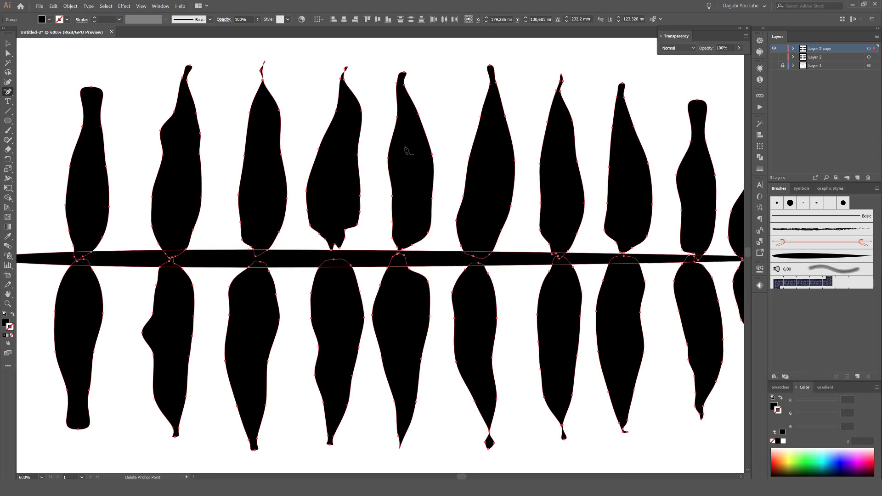
{"action": "left_click_drag", "start_coordinate": [121, 109], "coordinate": [213, 147]}
{"action": "scroll", "coordinate": [213, 147], "scroll_direction": "up", "scroll_amount": 2}
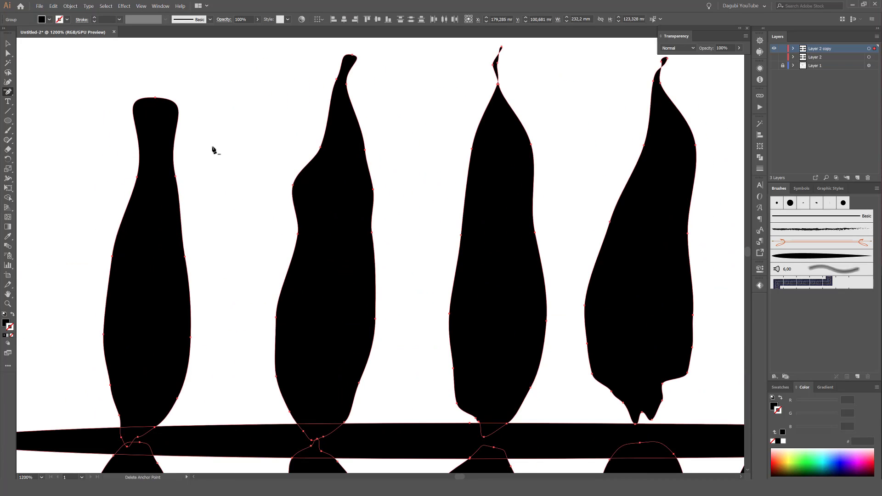
{"action": "left_click", "coordinate": [352, 56]}
{"action": "left_click", "coordinate": [501, 47]}
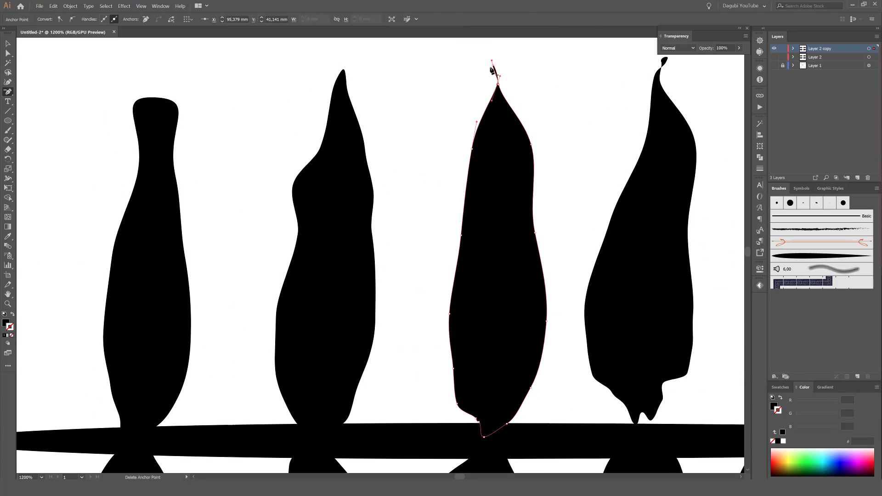
{"action": "left_click_drag", "start_coordinate": [573, 104], "coordinate": [371, 126]}
{"action": "left_click", "coordinate": [462, 80]}
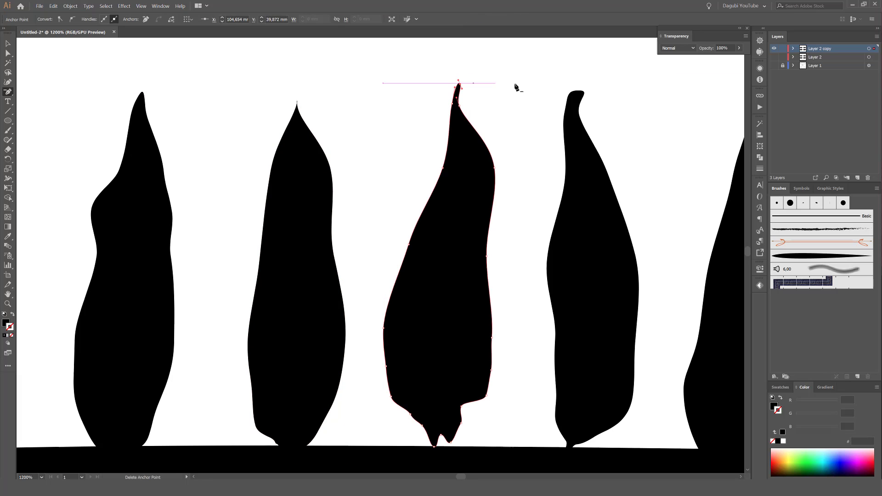
{"action": "left_click", "coordinate": [586, 96]}
{"action": "left_click", "coordinate": [580, 91]}
Step: Delete the blunt tip anchor points on the sixth and eighth upper side leaves of the upper-left compound leaf
{"action": "left_click_drag", "start_coordinate": [650, 119], "coordinate": [312, 125]}
{"action": "left_click", "coordinate": [428, 165], "text": "ctrl"}
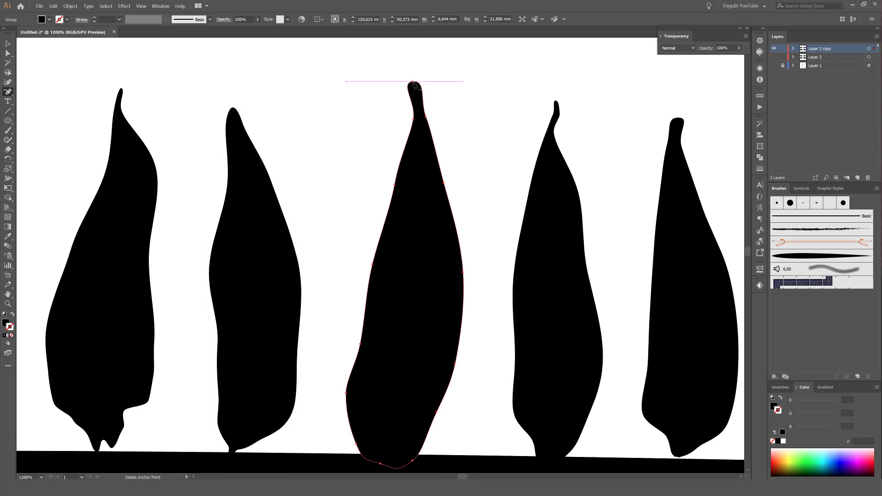
{"action": "left_click", "coordinate": [414, 82]}
{"action": "left_click", "coordinate": [502, 252]}
{"action": "left_click", "coordinate": [412, 83]}
{"action": "left_click", "coordinate": [680, 121]}
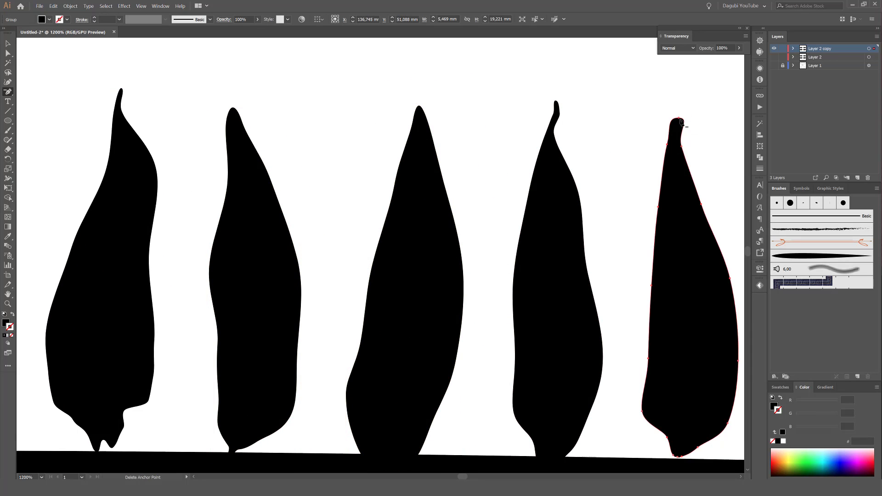
{"action": "left_click", "coordinate": [679, 120]}
{"action": "left_click", "coordinate": [511, 254]}
{"action": "left_click", "coordinate": [678, 119]}
Step: Sharpen the blunt tips of the last two upper side leaves by reshaping their tip anchor handles with Direct Selection
{"action": "left_click_drag", "start_coordinate": [679, 150], "coordinate": [344, 131]}
{"action": "left_click", "coordinate": [483, 179], "text": "ctrl"}
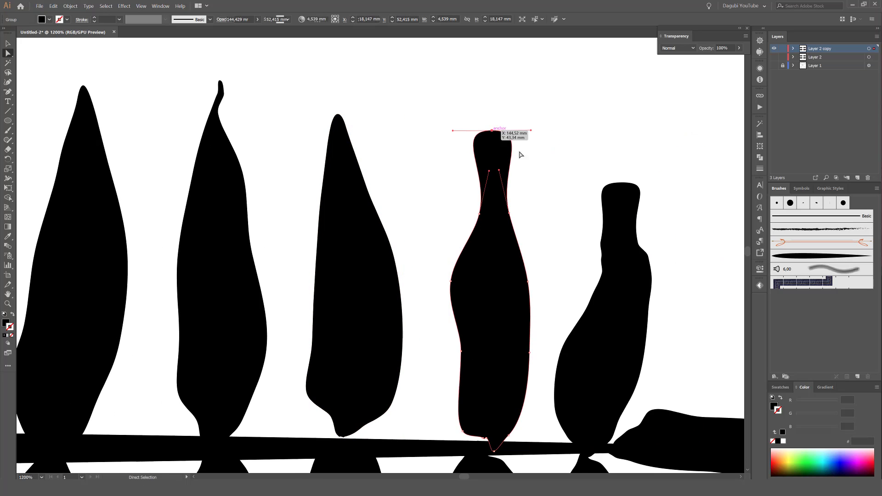
{"action": "left_click_drag", "start_coordinate": [531, 131], "coordinate": [510, 156]}
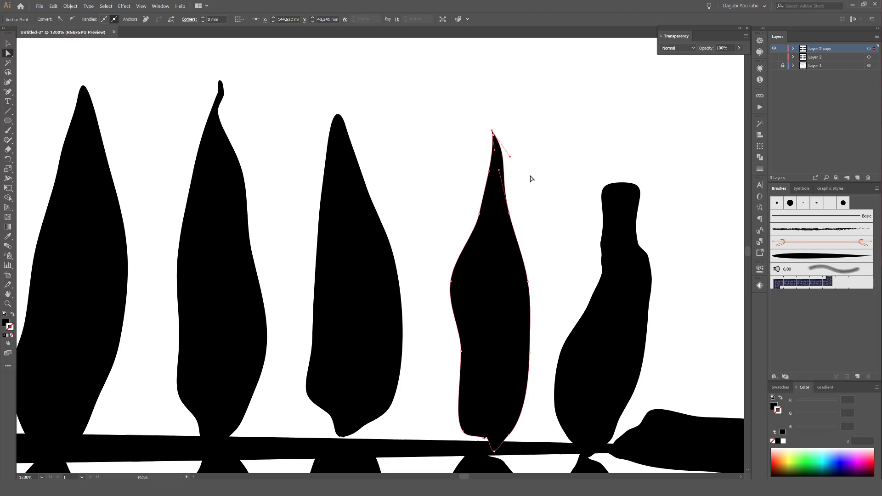
{"action": "left_click", "coordinate": [622, 182]}
{"action": "left_click_drag", "start_coordinate": [647, 183], "coordinate": [631, 207]}
Step: Delete the blunt tip anchor points on the lower side leaves near the terminal end of the upper-left compound leaf
{"action": "left_click_drag", "start_coordinate": [625, 449], "coordinate": [464, 226]}
{"action": "left_click", "coordinate": [464, 227]}
{"action": "left_click_drag", "start_coordinate": [413, 358], "coordinate": [613, 168]}
{"action": "left_click", "coordinate": [396, 382]}
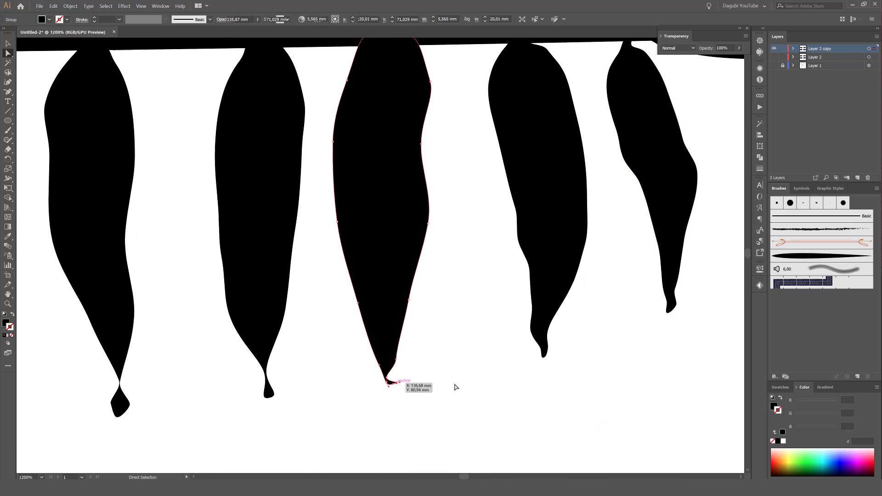
{"action": "key", "text": "Delete"}
{"action": "left_click", "coordinate": [268, 397]}
{"action": "key", "text": "Delete"}
{"action": "left_click_drag", "start_coordinate": [252, 342], "coordinate": [563, 343]}
{"action": "key", "text": "Delete"}
Step: Remove the surplus tip anchor points on the second to fourth lower side leaves of the upper-left compound leaf
{"action": "left_click", "coordinate": [110, 404]}
{"action": "left_click_drag", "start_coordinate": [109, 404], "coordinate": [489, 362]}
{"action": "scroll", "coordinate": [303, 360], "scroll_direction": "up", "scroll_amount": 2}
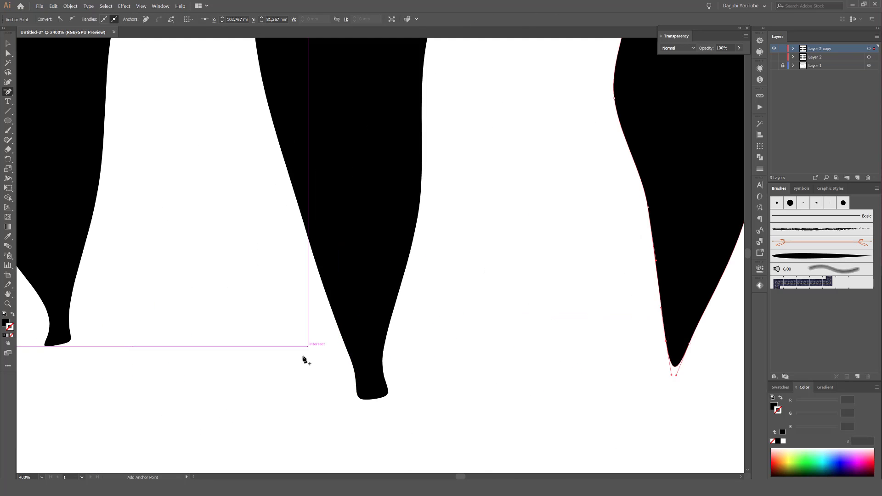
{"action": "left_click", "coordinate": [373, 399]}
{"action": "left_click_drag", "start_coordinate": [138, 345], "coordinate": [383, 322]}
{"action": "key", "text": "a"}
{"action": "left_click", "coordinate": [302, 325]}
Step: Sharpen the blunt tip of the first lower side leaf of the upper-left compound leaf by reshaping its anchor handles
{"action": "scroll", "coordinate": [356, 313], "scroll_direction": "down", "scroll_amount": 3}
{"action": "left_click_drag", "start_coordinate": [308, 178], "coordinate": [298, 179]}
{"action": "left_click", "coordinate": [208, 306]}
{"action": "left_click_drag", "start_coordinate": [238, 306], "coordinate": [220, 285]}
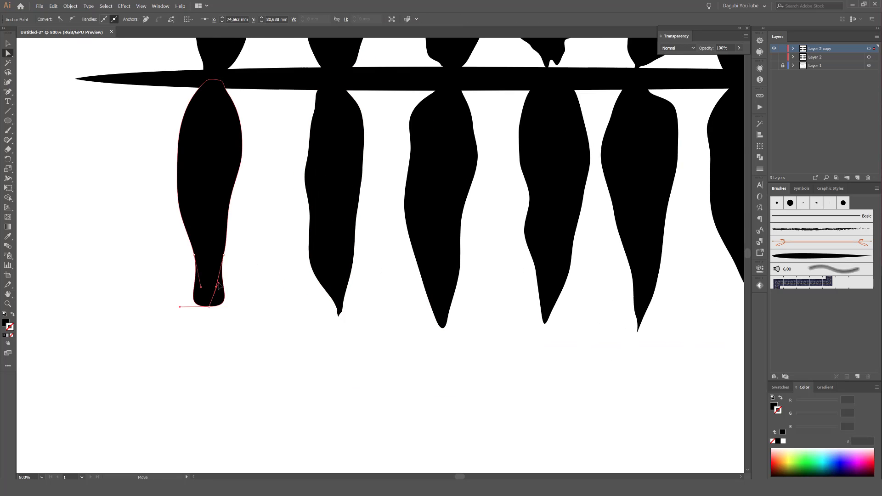
{"action": "left_click_drag", "start_coordinate": [180, 307], "coordinate": [200, 283]}
{"action": "scroll", "coordinate": [350, 225], "scroll_direction": "down", "scroll_amount": 4}
{"action": "scroll", "coordinate": [398, 166], "scroll_direction": "up", "scroll_amount": 6}
{"action": "left_click", "coordinate": [373, 349]}
{"action": "scroll", "coordinate": [371, 198], "scroll_direction": "down", "scroll_amount": 4}
Step: Clean up the tips of the first upper side leaves of the upper-right compound leaf by deleting surplus anchor points
{"action": "scroll", "coordinate": [172, 82], "scroll_direction": "up", "scroll_amount": 4}
{"action": "left_click", "coordinate": [305, 279]}
{"action": "left_click_drag", "start_coordinate": [365, 282], "coordinate": [341, 311]}
{"action": "left_click_drag", "start_coordinate": [322, 276], "coordinate": [184, 229]}
{"action": "left_click_drag", "start_coordinate": [578, 152], "coordinate": [661, 183]}
{"action": "left_click", "coordinate": [8, 91]}
{"action": "left_click", "coordinate": [239, 153]}
{"action": "left_click", "coordinate": [437, 120]}
{"action": "left_click", "coordinate": [589, 123]}
{"action": "left_click_drag", "start_coordinate": [594, 130], "coordinate": [671, 256]}
{"action": "left_click", "coordinate": [573, 131]}
Step: Delete surplus anchor points at the bases of the second to fourth upper side leaves and at the fourth leaf's tip
{"action": "left_click_drag", "start_coordinate": [273, 169], "coordinate": [198, 184]}
{"action": "left_click", "coordinate": [315, 393]}
{"action": "left_click", "coordinate": [212, 393]}
{"action": "left_click", "coordinate": [460, 147]}
{"action": "left_click", "coordinate": [456, 359]}
{"action": "left_click", "coordinate": [382, 335]}
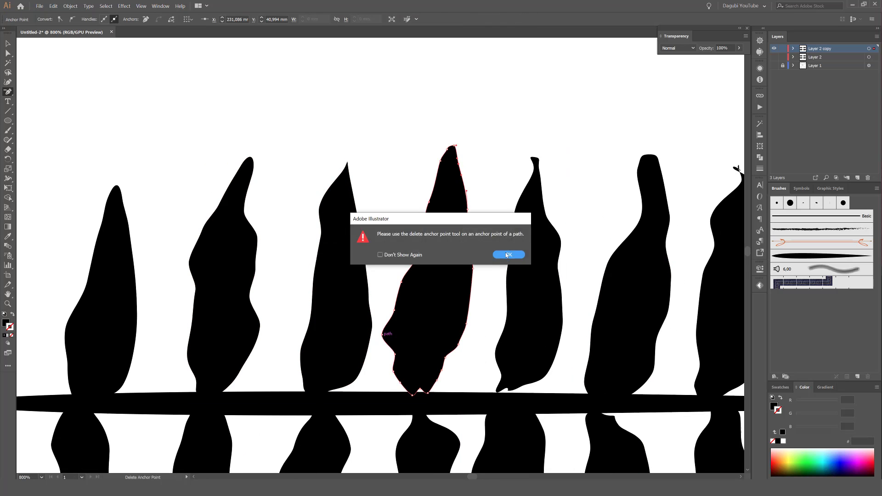
{"action": "left_click", "coordinate": [506, 255]}
{"action": "left_click", "coordinate": [382, 335]}
{"action": "left_click", "coordinate": [419, 389]}
Step: Remove the surplus tip anchor points on the fifth to seventh upper side leaves of the upper-right compound leaf
{"action": "left_click", "coordinate": [538, 160]}
{"action": "key", "text": "s"}
{"action": "left_click_drag", "start_coordinate": [600, 214], "coordinate": [459, 135]}
{"action": "left_click_drag", "start_coordinate": [452, 161], "coordinate": [443, 160]}
{"action": "scroll", "coordinate": [433, 138], "scroll_direction": "up", "scroll_amount": 4}
{"action": "key", "text": "a"}
{"action": "left_click_drag", "start_coordinate": [514, 166], "coordinate": [427, 154]}
{"action": "left_click", "coordinate": [145, 19]}
{"action": "left_click_drag", "start_coordinate": [488, 159], "coordinate": [547, 211]}
{"action": "left_click", "coordinate": [145, 19]}
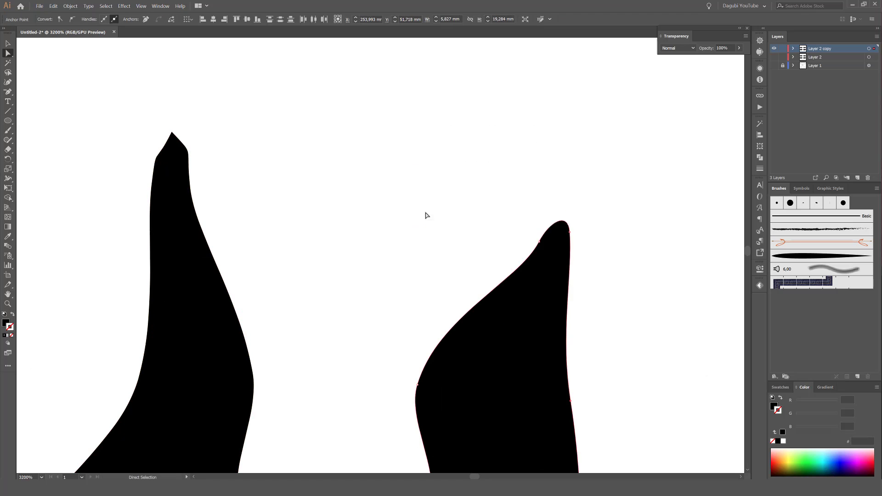
Step: Remove the surplus tip anchor points on the next upper side leaves, up to the second-to-last one, of the upper-right compound leaf
{"action": "left_click_drag", "start_coordinate": [629, 206], "coordinate": [256, 144]}
{"action": "left_click_drag", "start_coordinate": [541, 110], "coordinate": [491, 152]}
{"action": "left_click", "coordinate": [145, 19]}
{"action": "scroll", "coordinate": [469, 124], "scroll_direction": "down", "scroll_amount": 4}
{"action": "scroll", "coordinate": [435, 315], "scroll_direction": "up", "scroll_amount": 2}
{"action": "left_click_drag", "start_coordinate": [409, 285], "coordinate": [464, 326]}
{"action": "left_click", "coordinate": [146, 19]}
{"action": "left_click", "coordinate": [145, 19]}
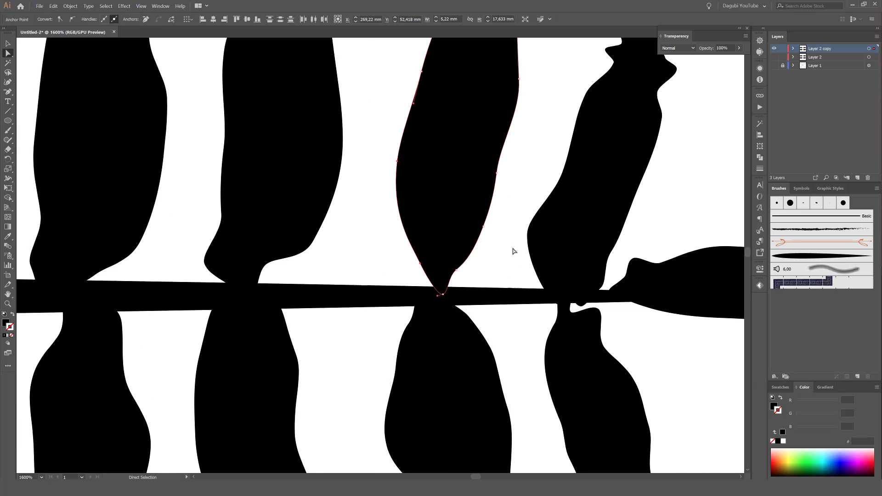
Step: Remove the wavy tip anchor points on the last upper side leaf of the upper-right compound leaf and refine its outline
{"action": "left_click_drag", "start_coordinate": [597, 138], "coordinate": [385, 255]}
{"action": "left_click_drag", "start_coordinate": [482, 158], "coordinate": [377, 183]}
{"action": "left_click", "coordinate": [146, 19]}
{"action": "left_click_drag", "start_coordinate": [464, 186], "coordinate": [457, 183]}
{"action": "left_click", "coordinate": [438, 57]}
{"action": "left_click_drag", "start_coordinate": [490, 63], "coordinate": [393, 254]}
{"action": "left_click_drag", "start_coordinate": [293, 164], "coordinate": [271, 185]}
{"action": "left_click_drag", "start_coordinate": [194, 152], "coordinate": [243, 183]}
{"action": "left_click_drag", "start_coordinate": [414, 219], "coordinate": [418, 204]}
Step: Remove the surplus anchor points on the last lower side leaf of the upper-right compound leaf and refine its tip
{"action": "left_click_drag", "start_coordinate": [459, 399], "coordinate": [394, 96]}
{"action": "left_click", "coordinate": [146, 19]}
{"action": "scroll", "coordinate": [405, 270], "scroll_direction": "down", "scroll_amount": 5}
{"action": "scroll", "coordinate": [318, 220], "scroll_direction": "up", "scroll_amount": 5}
{"action": "left_click_drag", "start_coordinate": [491, 199], "coordinate": [489, 199]}
{"action": "left_click_drag", "start_coordinate": [503, 236], "coordinate": [475, 257]}
{"action": "left_click", "coordinate": [146, 19]}
{"action": "left_click_drag", "start_coordinate": [482, 409], "coordinate": [470, 187]}
{"action": "left_click_drag", "start_coordinate": [382, 218], "coordinate": [382, 225]}
{"action": "left_click", "coordinate": [146, 19]}
{"action": "left_click_drag", "start_coordinate": [459, 367], "coordinate": [432, 189]}
{"action": "mouse_move", "coordinate": [404, 395]}
{"action": "left_mouse_down"}
{"action": "mouse_move", "coordinate": [439, 373]}
{"action": "mouse_move", "coordinate": [436, 396]}
{"action": "left_mouse_up"}
{"action": "left_click_drag", "start_coordinate": [422, 366], "coordinate": [424, 395]}
Step: Remove the surplus anchor points on the second-to-last lower side leaf of the upper-right compound leaf
{"action": "left_click", "coordinate": [262, 207]}
{"action": "left_click_drag", "start_coordinate": [233, 262], "coordinate": [360, 295]}
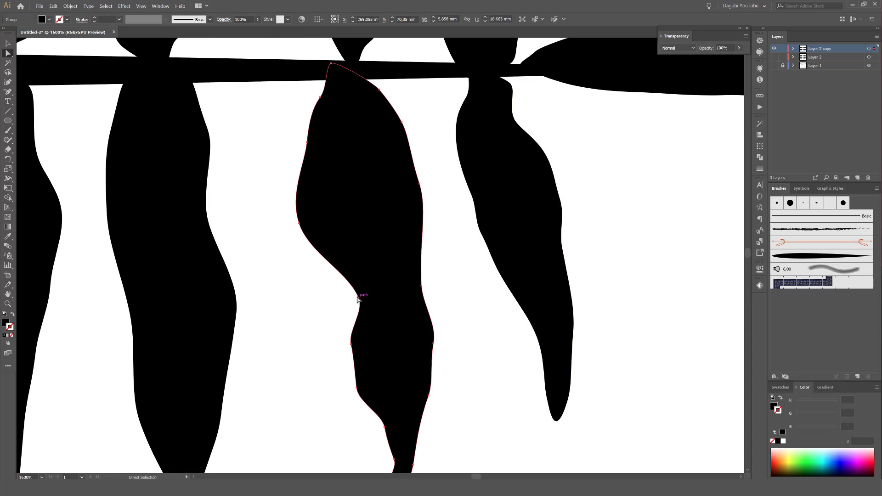
{"action": "left_click", "coordinate": [145, 20]}
{"action": "left_click_drag", "start_coordinate": [352, 345], "coordinate": [374, 250]}
Step: Reshape the blunt tips of the middle lower side leaves of the upper-right compound leaf by moving their tip anchors
{"action": "left_click_drag", "start_coordinate": [73, 444], "coordinate": [373, 346]}
{"action": "left_click_drag", "start_coordinate": [150, 358], "coordinate": [363, 359]}
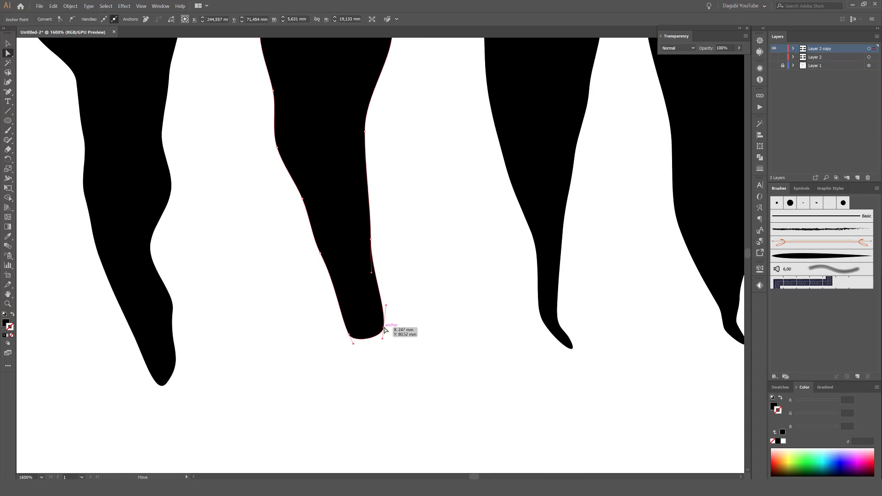
{"action": "left_click_drag", "start_coordinate": [383, 328], "coordinate": [394, 351]}
{"action": "left_click_drag", "start_coordinate": [575, 358], "coordinate": [285, 335]}
{"action": "scroll", "coordinate": [505, 260], "scroll_direction": "down", "scroll_amount": 4}
{"action": "scroll", "coordinate": [417, 265], "scroll_direction": "up", "scroll_amount": 4}
{"action": "left_click_drag", "start_coordinate": [359, 345], "coordinate": [358, 365]}
{"action": "scroll", "coordinate": [455, 259], "scroll_direction": "down", "scroll_amount": 4}
{"action": "scroll", "coordinate": [309, 240], "scroll_direction": "up", "scroll_amount": 4}
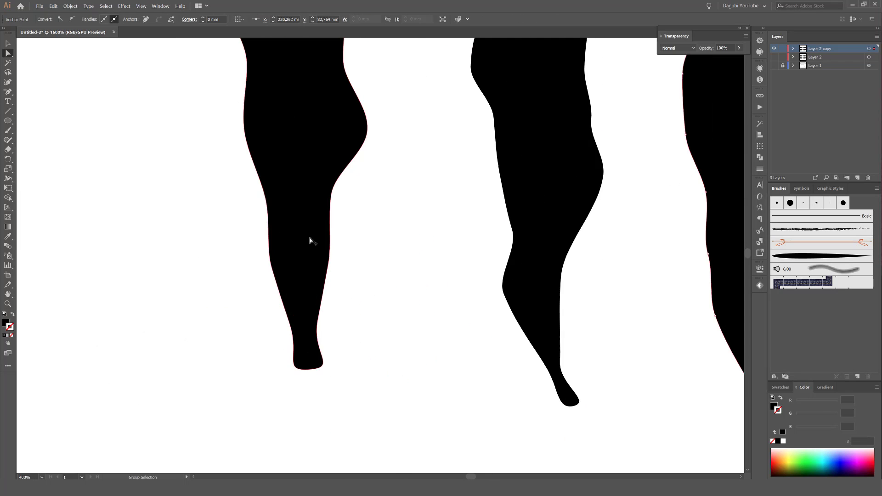
{"action": "scroll", "coordinate": [381, 221], "scroll_direction": "down", "scroll_amount": 6}
Step: Remove the blunt tip anchor points on the first three upper side leaves of the lower-left compound leaf
{"action": "left_click_drag", "start_coordinate": [138, 376], "coordinate": [371, 271]}
{"action": "scroll", "coordinate": [269, 274], "scroll_direction": "up", "scroll_amount": 3}
{"action": "scroll", "coordinate": [138, 62], "scroll_direction": "up", "scroll_amount": 2}
{"action": "left_click_drag", "start_coordinate": [257, 106], "coordinate": [292, 138]}
{"action": "left_click", "coordinate": [145, 19]}
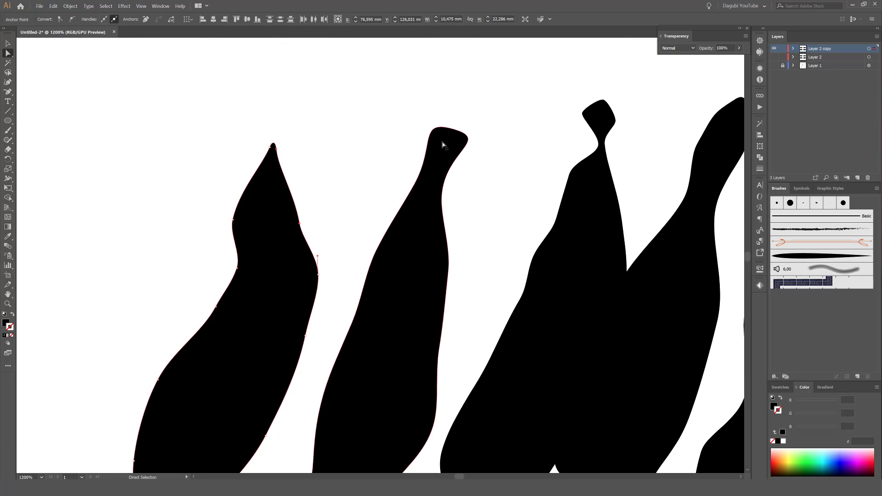
{"action": "left_click", "coordinate": [145, 19]}
{"action": "left_click_drag", "start_coordinate": [493, 110], "coordinate": [441, 133]}
{"action": "left_click_drag", "start_coordinate": [626, 115], "coordinate": [374, 116]}
{"action": "left_click_drag", "start_coordinate": [374, 91], "coordinate": [325, 131]}
{"action": "left_click", "coordinate": [145, 20]}
Step: Reshape the facing edges of the third and fourth upper side leaves so the two leaves no longer overlap
{"action": "left_click_drag", "start_coordinate": [339, 277], "coordinate": [378, 195]}
{"action": "left_click", "coordinate": [381, 258]}
{"action": "left_click_drag", "start_coordinate": [380, 258], "coordinate": [354, 254]}
{"action": "left_click", "coordinate": [344, 363]}
{"action": "left_click_drag", "start_coordinate": [323, 375], "coordinate": [348, 380]}
Step: Remove the surplus tip anchor points on the fifth to seventh upper side leaves of the lower-left compound leaf
{"action": "left_click_drag", "start_coordinate": [491, 97], "coordinate": [411, 188]}
{"action": "left_click_drag", "start_coordinate": [524, 109], "coordinate": [544, 126]}
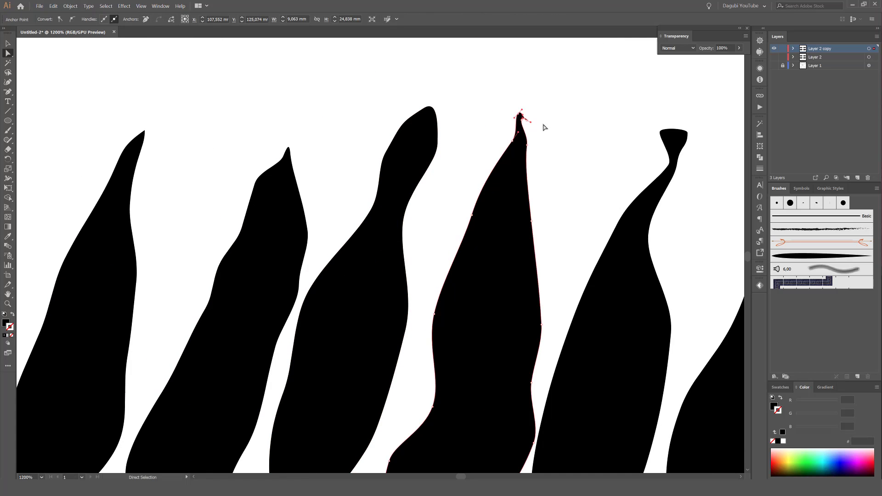
{"action": "left_click", "coordinate": [146, 19]}
{"action": "left_click_drag", "start_coordinate": [643, 202], "coordinate": [483, 204]}
{"action": "left_click", "coordinate": [482, 211]}
{"action": "left_click_drag", "start_coordinate": [496, 128], "coordinate": [519, 173]}
{"action": "left_click", "coordinate": [146, 20]}
{"action": "left_click_drag", "start_coordinate": [620, 152], "coordinate": [385, 107]}
{"action": "left_click", "coordinate": [146, 19]}
Step: Remove the pinched tip anchor points on the third-to-last and second-to-last upper side leaves of the lower-left compound leaf
{"action": "left_click_drag", "start_coordinate": [666, 159], "coordinate": [387, 159]}
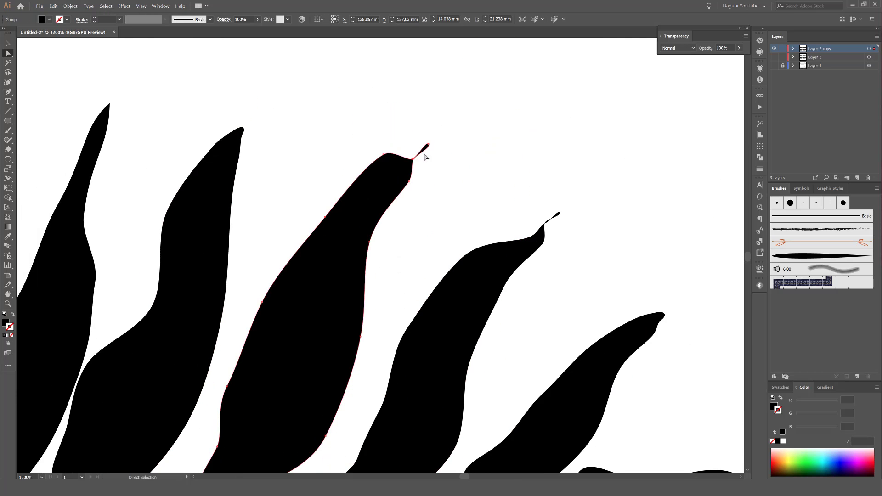
{"action": "left_click", "coordinate": [145, 19]}
{"action": "left_click_drag", "start_coordinate": [403, 120], "coordinate": [416, 134]}
{"action": "left_click", "coordinate": [146, 19]}
{"action": "left_click_drag", "start_coordinate": [524, 257], "coordinate": [412, 157]}
{"action": "left_click_drag", "start_coordinate": [287, 301], "coordinate": [301, 317]}
{"action": "left_click", "coordinate": [145, 19]}
Step: Reshape the terminal leaf of the lower-left compound leaf and remove surplus tip points on its last two lower side leaves
{"action": "left_click_drag", "start_coordinate": [633, 322], "coordinate": [648, 323]}
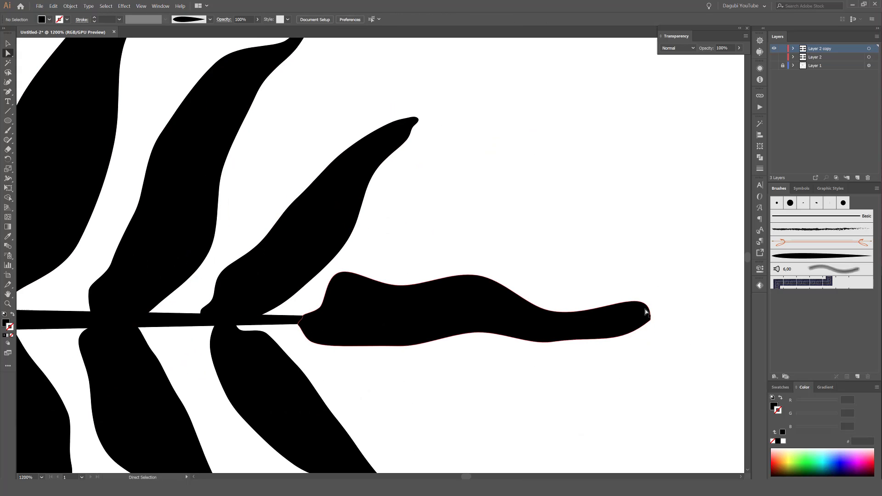
{"action": "left_click_drag", "start_coordinate": [341, 273], "coordinate": [341, 292]}
{"action": "left_click_drag", "start_coordinate": [367, 413], "coordinate": [434, 197]}
{"action": "left_click", "coordinate": [413, 238]}
{"action": "left_click_drag", "start_coordinate": [497, 304], "coordinate": [498, 302]}
{"action": "left_click", "coordinate": [326, 425]}
{"action": "scroll", "coordinate": [331, 413], "scroll_direction": "up", "scroll_amount": 2}
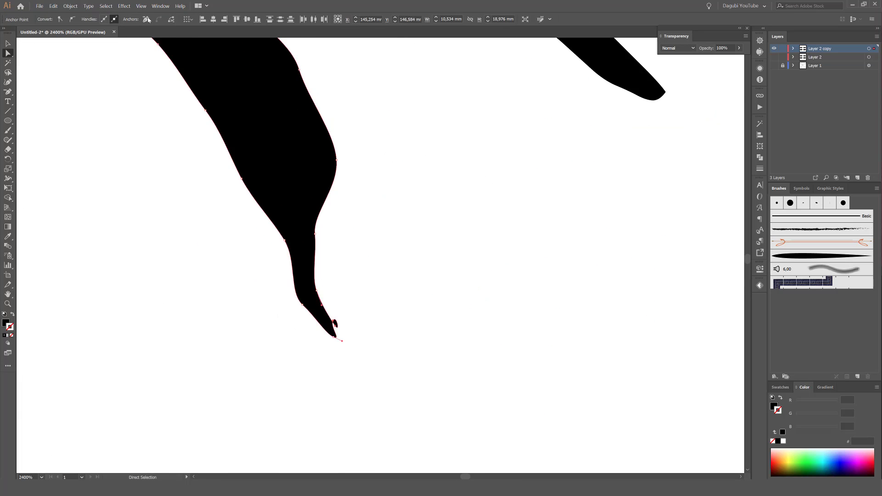
{"action": "scroll", "coordinate": [437, 270], "scroll_direction": "down", "scroll_amount": 1}
Step: Remove the surplus tip anchor points on the middle lower side leaves of the lower-left compound leaf
{"action": "left_click_drag", "start_coordinate": [198, 414], "coordinate": [594, 294]}
{"action": "left_click", "coordinate": [366, 331]}
{"action": "left_click", "coordinate": [145, 20]}
{"action": "left_click", "coordinate": [265, 352]}
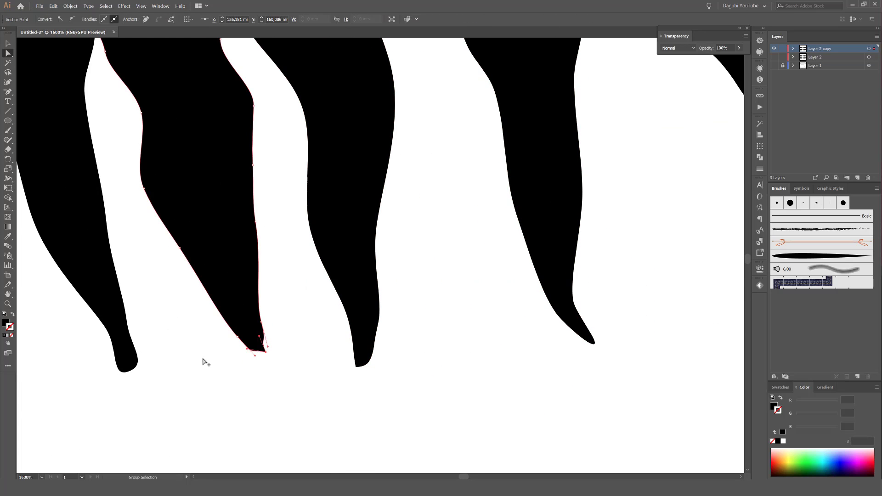
{"action": "left_click_drag", "start_coordinate": [204, 362], "coordinate": [447, 342]}
{"action": "left_click", "coordinate": [381, 342]}
{"action": "left_click", "coordinate": [372, 350]}
{"action": "scroll", "coordinate": [248, 294], "scroll_direction": "down", "scroll_amount": 2}
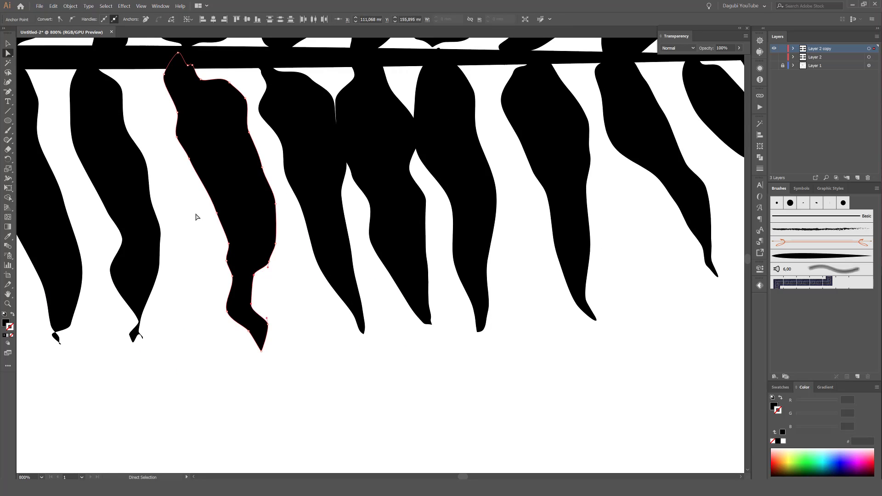
Step: Remove the pinched tip anchor points on the next lower side leaves toward the narrow spine end of the lower-left compound leaf
{"action": "left_click", "coordinate": [457, 134]}
{"action": "left_click", "coordinate": [360, 138]}
{"action": "left_click_drag", "start_coordinate": [360, 137], "coordinate": [429, 158]}
{"action": "scroll", "coordinate": [207, 354], "scroll_direction": "up", "scroll_amount": 2}
{"action": "left_click_drag", "start_coordinate": [352, 314], "coordinate": [426, 351]}
{"action": "left_click", "coordinate": [146, 19]}
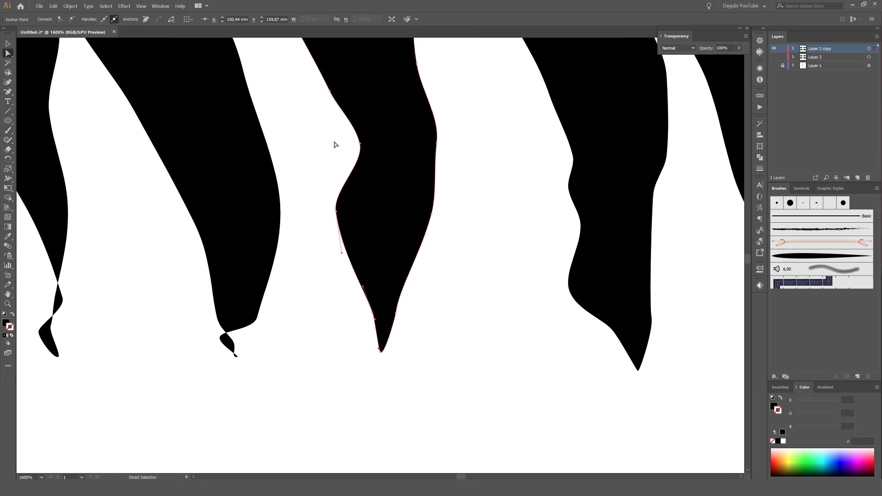
Step: Remove the pinched tip anchor points on the remaining lower side leaves at the spine's narrow start on the lower-left compound leaf
{"action": "left_click_drag", "start_coordinate": [335, 144], "coordinate": [488, 118]}
{"action": "left_click_drag", "start_coordinate": [356, 299], "coordinate": [416, 337]}
{"action": "left_click", "coordinate": [146, 19]}
{"action": "left_click_drag", "start_coordinate": [182, 258], "coordinate": [227, 336]}
{"action": "left_click", "coordinate": [146, 20]}
{"action": "left_click_drag", "start_coordinate": [158, 207], "coordinate": [439, 266]}
{"action": "scroll", "coordinate": [126, 374], "scroll_direction": "down", "scroll_amount": 4}
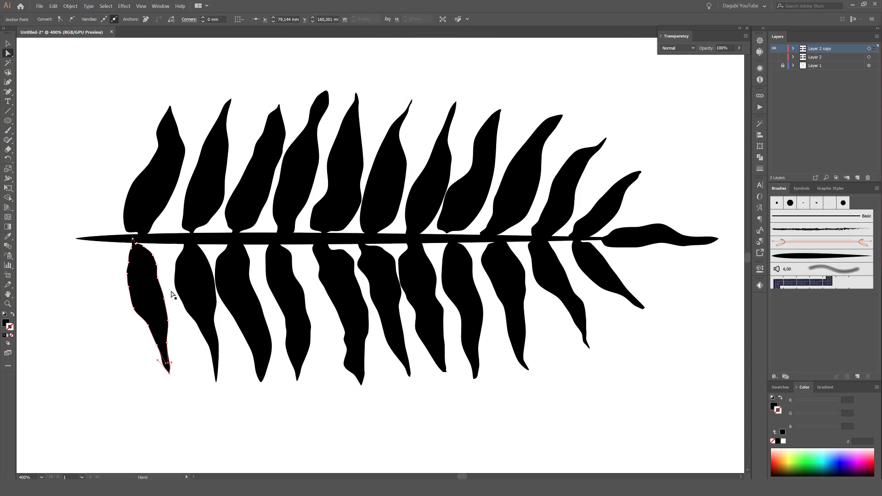
Step: Remove the surplus tip anchor points on the first upper side leaf of the lower-right compound leaf and retract its tip handle
{"action": "left_click", "coordinate": [173, 295]}
{"action": "scroll", "coordinate": [437, 254], "scroll_direction": "down", "scroll_amount": 3}
{"action": "scroll", "coordinate": [689, 207], "scroll_direction": "up", "scroll_amount": 3}
{"action": "scroll", "coordinate": [317, 181], "scroll_direction": "up", "scroll_amount": 3}
{"action": "left_click_drag", "start_coordinate": [184, 152], "coordinate": [267, 220]}
{"action": "left_click", "coordinate": [146, 20]}
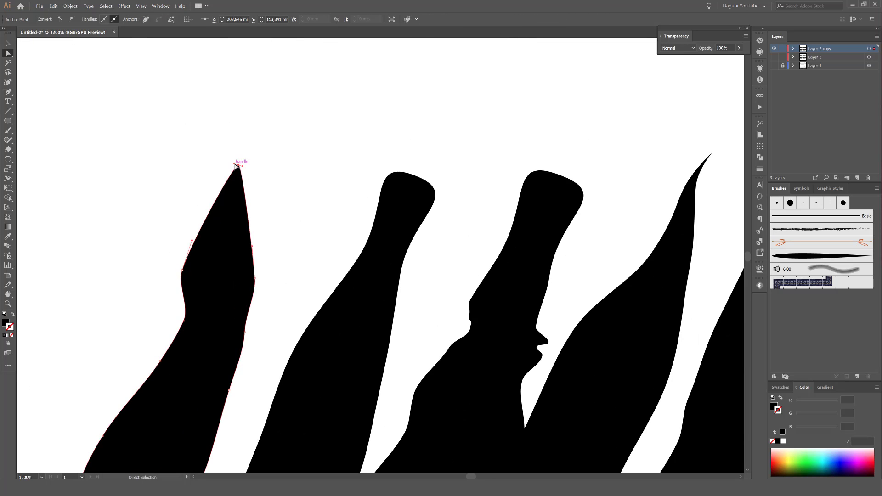
{"action": "left_click_drag", "start_coordinate": [235, 164], "coordinate": [219, 242]}
Step: Sharpen the rounded tips of the second and third upper side leaves of the lower-right compound leaf by retracting their tip handles
{"action": "left_click", "coordinate": [415, 176]}
{"action": "left_click_drag", "start_coordinate": [460, 193], "coordinate": [418, 178]}
{"action": "left_click_drag", "start_coordinate": [366, 156], "coordinate": [412, 174]}
{"action": "left_click", "coordinate": [560, 175]}
{"action": "left_click_drag", "start_coordinate": [612, 194], "coordinate": [563, 177]}
{"action": "left_click_drag", "start_coordinate": [507, 156], "coordinate": [529, 234]}
Step: Remove the anchor points that form jagged bumps on the third upper side leaf of the lower-right compound leaf
{"action": "left_click", "coordinate": [548, 342]}
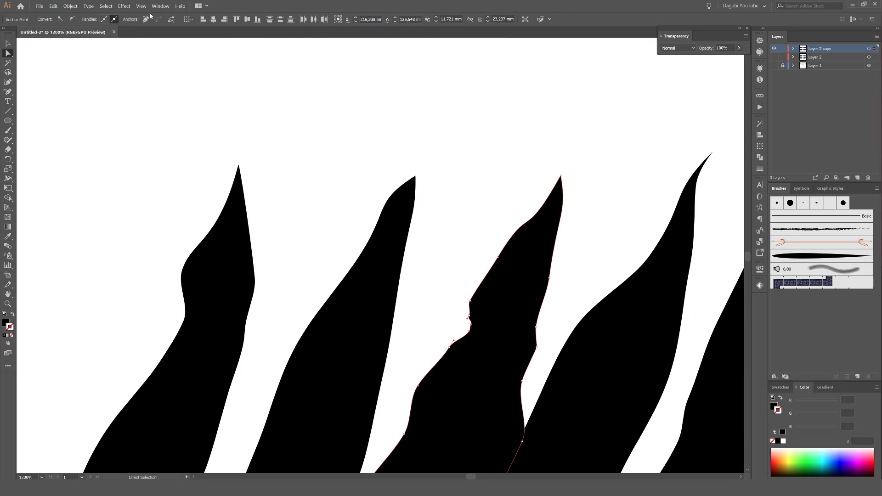
{"action": "left_click", "coordinate": [146, 19]}
{"action": "left_click_drag", "start_coordinate": [362, 344], "coordinate": [353, 354]}
Step: Remove the surplus tip anchor points on the next upper side leaves toward the middle of the lower-right compound leaf
{"action": "left_click_drag", "start_coordinate": [597, 147], "coordinate": [356, 257]}
{"action": "left_click_drag", "start_coordinate": [379, 130], "coordinate": [422, 149]}
{"action": "left_click", "coordinate": [145, 19]}
{"action": "left_click_drag", "start_coordinate": [561, 155], "coordinate": [579, 170]}
{"action": "left_click", "coordinate": [145, 19]}
Step: Sharpen the rounded tip of the middle upper side leaf of the lower-right compound leaf by retracting both tip handles
{"action": "left_click", "coordinate": [380, 105]}
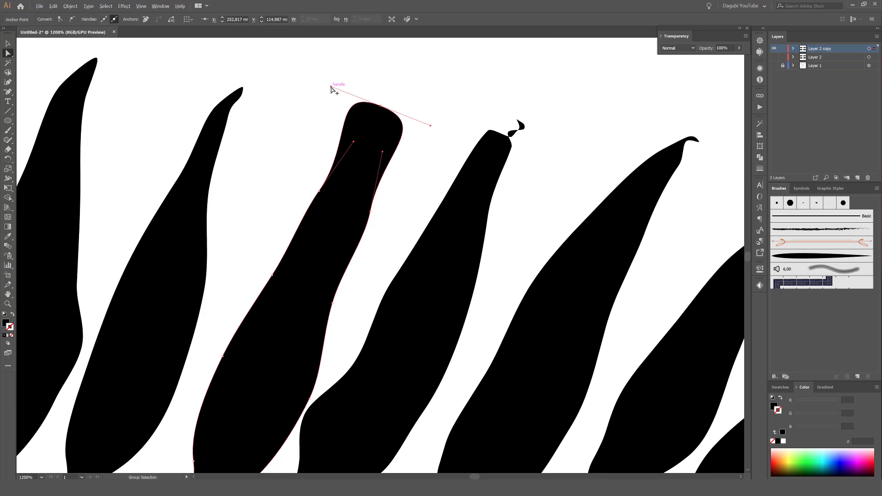
{"action": "left_click_drag", "start_coordinate": [331, 86], "coordinate": [379, 105]}
{"action": "left_click_drag", "start_coordinate": [430, 125], "coordinate": [381, 106]}
Step: Remove the pinched and hooked tip anchor points on the following upper side leaves toward the lower-right compound leaf's terminal end
{"action": "left_click_drag", "start_coordinate": [535, 113], "coordinate": [504, 141]}
{"action": "left_click", "coordinate": [146, 19]}
{"action": "left_click_drag", "start_coordinate": [689, 183], "coordinate": [365, 134]}
{"action": "left_click", "coordinate": [145, 19]}
{"action": "left_click", "coordinate": [145, 19]}
Step: Sharpen the rounded tip of the last upper side leaf and remove surplus anchor points at the lower-right compound leaf's outer end
{"action": "scroll", "coordinate": [602, 250], "scroll_direction": "up", "scroll_amount": 3}
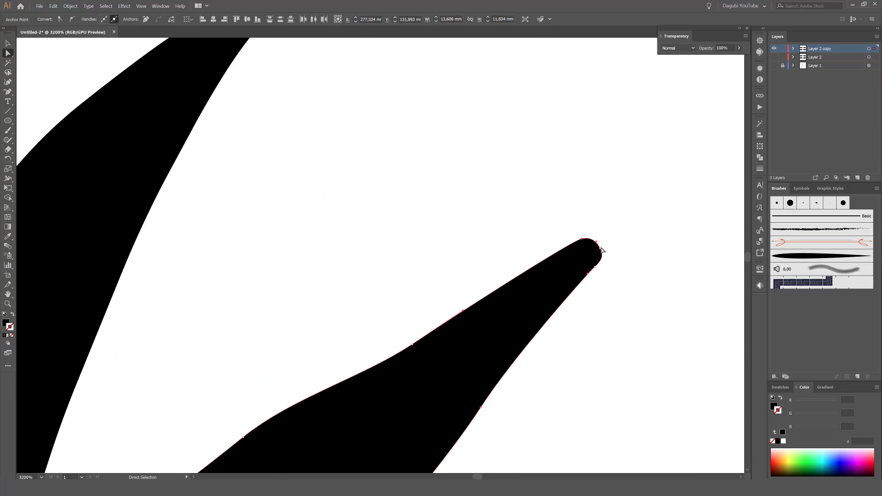
{"action": "scroll", "coordinate": [602, 250], "scroll_direction": "down", "scroll_amount": 3}
{"action": "left_click_drag", "start_coordinate": [635, 242], "coordinate": [660, 240]}
{"action": "left_click_drag", "start_coordinate": [659, 240], "coordinate": [632, 270]}
{"action": "left_click_drag", "start_coordinate": [632, 340], "coordinate": [618, 244]}
{"action": "mouse_move", "coordinate": [431, 341]}
{"action": "left_mouse_down"}
{"action": "mouse_move", "coordinate": [442, 341]}
{"action": "mouse_move", "coordinate": [424, 353]}
{"action": "left_mouse_up"}
{"action": "left_click", "coordinate": [146, 19]}
Step: Remove the surplus tip anchor points on the blunt-tipped middle lower side leaves of the lower-right compound leaf
{"action": "left_click", "coordinate": [244, 110]}
{"action": "left_click_drag", "start_coordinate": [239, 248], "coordinate": [710, 96]}
{"action": "left_click", "coordinate": [388, 367]}
{"action": "left_click", "coordinate": [385, 406]}
{"action": "left_click", "coordinate": [146, 19]}
{"action": "left_click", "coordinate": [298, 358]}
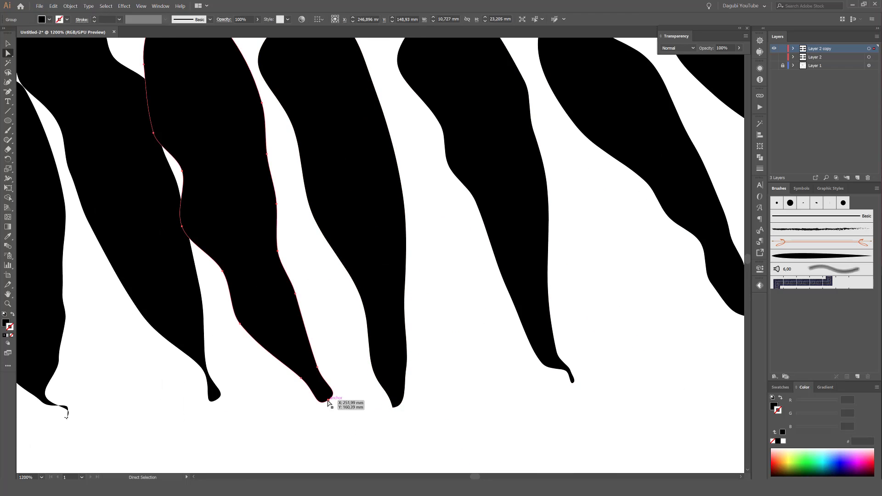
{"action": "left_click", "coordinate": [328, 401]}
{"action": "left_click", "coordinate": [145, 19]}
Step: Remove the surplus tip anchor points on the next lower side leaves toward the spine's start on the lower-right compound leaf
{"action": "left_click_drag", "start_coordinate": [184, 317], "coordinate": [338, 312]}
{"action": "left_click", "coordinate": [368, 376]}
{"action": "left_click", "coordinate": [146, 19]}
{"action": "left_click", "coordinate": [218, 321]}
{"action": "left_click", "coordinate": [334, 364]}
{"action": "left_click_drag", "start_coordinate": [220, 322], "coordinate": [475, 319]}
{"action": "left_click", "coordinate": [146, 19]}
Step: Clean up the tips of the final lower side leaves at the spine's start on the lower-right compound leaf by removing surplus points
{"action": "left_click", "coordinate": [340, 354]}
{"action": "left_click", "coordinate": [146, 19]}
{"action": "left_click", "coordinate": [212, 353]}
{"action": "left_click", "coordinate": [145, 19]}
{"action": "scroll", "coordinate": [148, 380], "scroll_direction": "down", "scroll_amount": 5}
{"action": "scroll", "coordinate": [565, 266], "scroll_direction": "down", "scroll_amount": 6}
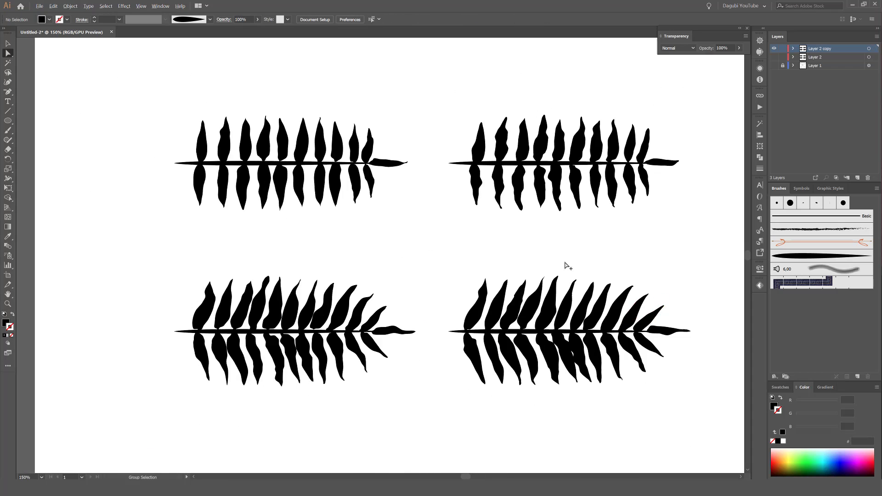
Step: Hide Layer 2 copy, show Layer 2 and expand its contents
{"action": "left_click_drag", "start_coordinate": [565, 265], "coordinate": [509, 265]}
{"action": "left_click", "coordinate": [774, 49]}
{"action": "left_click", "coordinate": [774, 56]}
{"action": "left_click", "coordinate": [793, 57]}
{"action": "left_click_drag", "start_coordinate": [112, 104], "coordinate": [362, 211]}
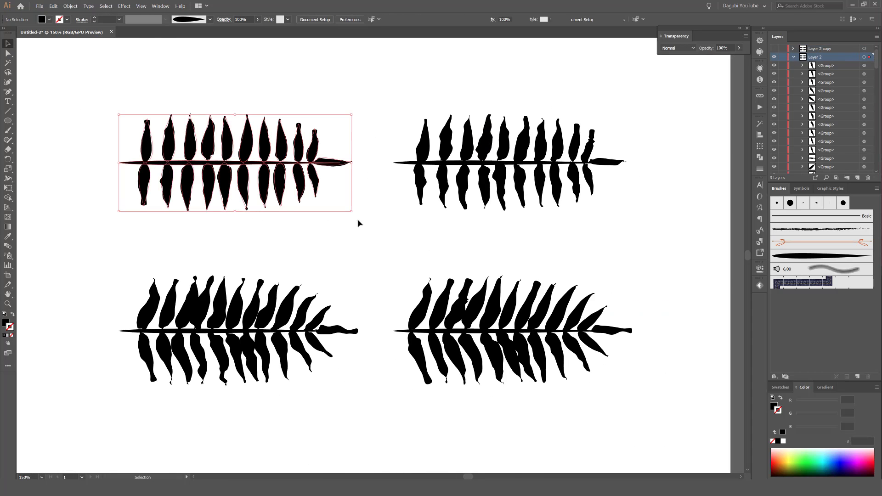
{"action": "left_click", "coordinate": [70, 6]}
{"action": "left_click", "coordinate": [87, 83]}
{"action": "left_click", "coordinate": [761, 70]}
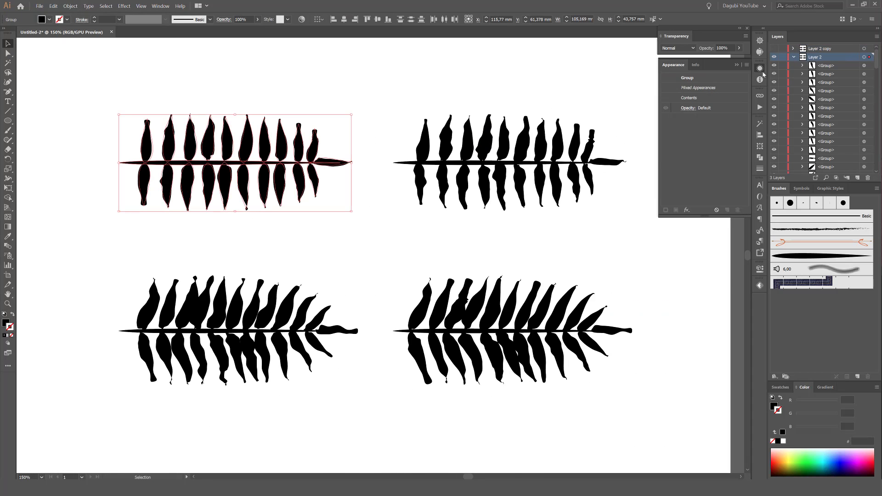
{"action": "left_click", "coordinate": [761, 71]}
{"action": "left_click", "coordinate": [72, 95]}
Step: Remove the Roughen effect from the side leaves and terminal leaf of the upper-left compound leaf
{"action": "left_click_drag", "start_coordinate": [72, 95], "coordinate": [330, 147]}
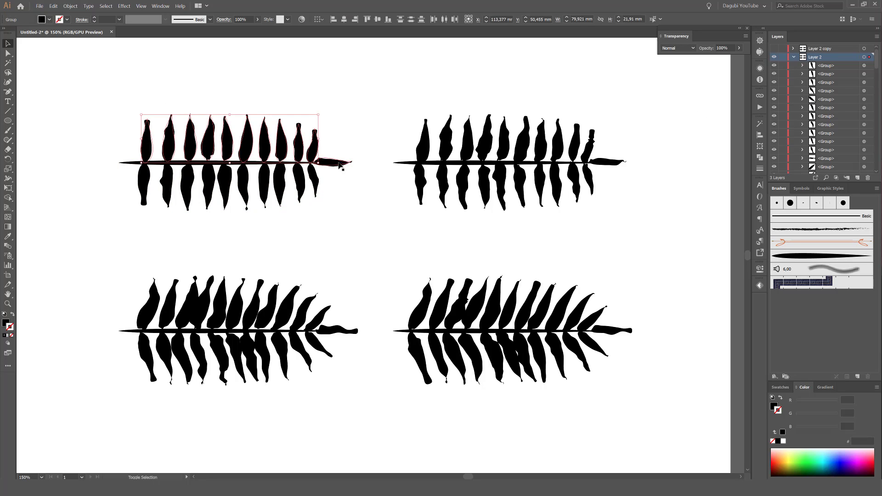
{"action": "left_click", "coordinate": [341, 164], "text": "shift"}
{"action": "left_click_drag", "start_coordinate": [339, 184], "coordinate": [90, 229]}
{"action": "left_click", "coordinate": [761, 70]}
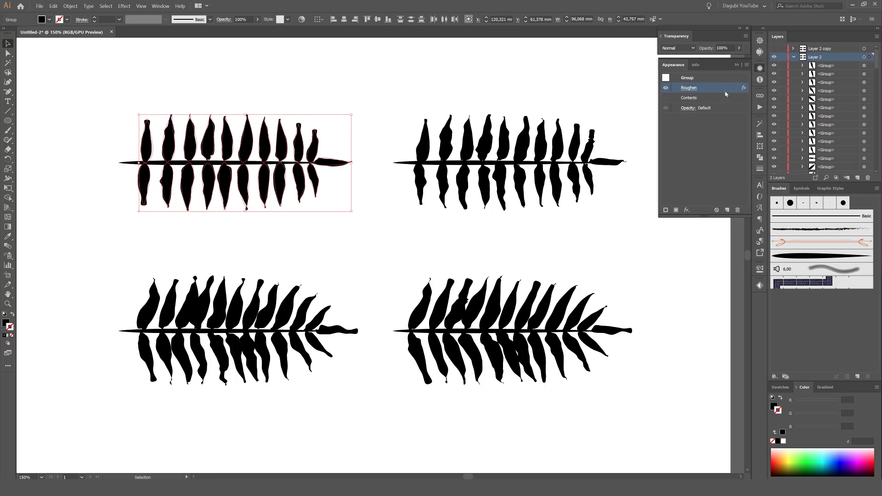
{"action": "left_click", "coordinate": [737, 210]}
Step: Remove the Roughen effect from the side and terminal leaves of the upper-right, lower-right and lower-left compound leaves
{"action": "left_click_drag", "start_coordinate": [611, 147], "coordinate": [611, 187]}
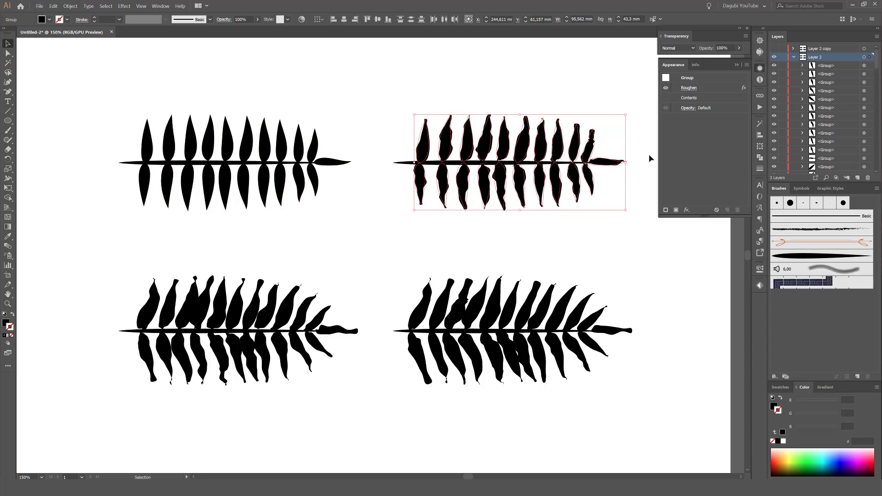
{"action": "left_click", "coordinate": [737, 210]}
{"action": "left_click_drag", "start_coordinate": [374, 286], "coordinate": [615, 334]}
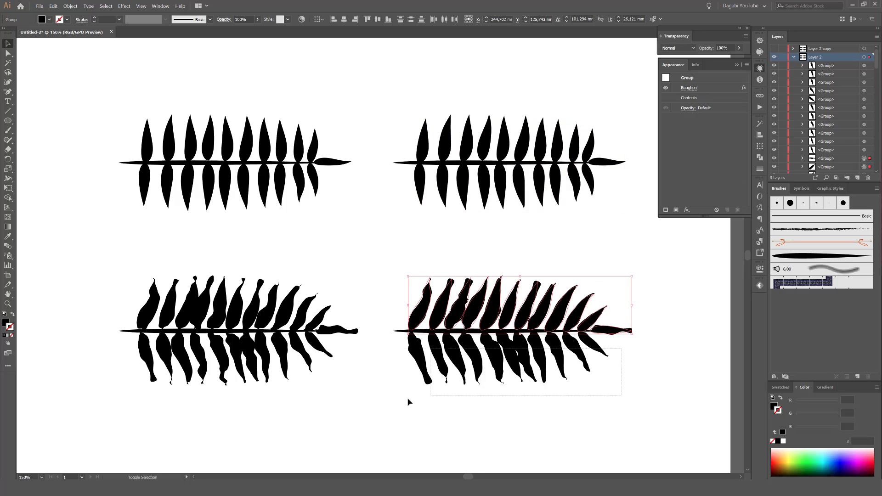
{"action": "left_click", "coordinate": [713, 87]}
{"action": "left_click", "coordinate": [737, 211]}
{"action": "left_click_drag", "start_coordinate": [353, 321], "coordinate": [352, 323]}
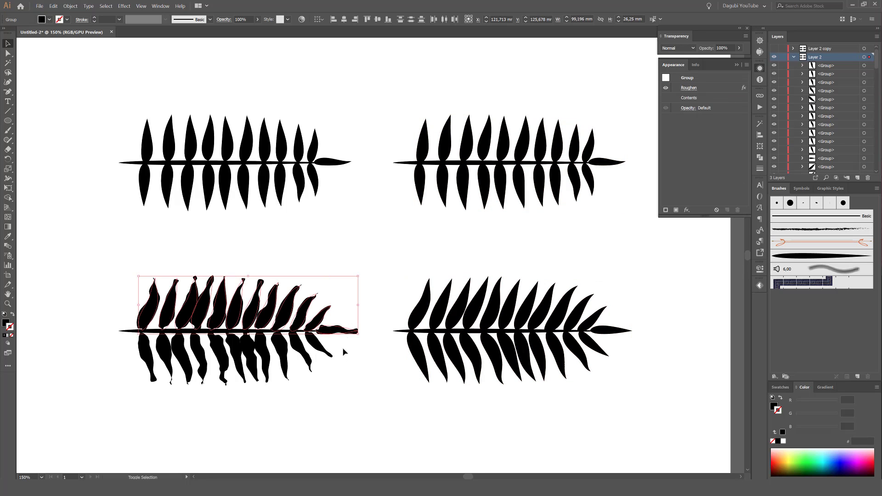
{"action": "left_click", "coordinate": [737, 209]}
Step: Group the upper-left compound leaf's parts and the upper-right compound leaf's parts on Layer 2 into one group each
{"action": "left_click_drag", "start_coordinate": [85, 104], "coordinate": [358, 224]}
{"action": "left_click", "coordinate": [70, 6]}
{"action": "left_click", "coordinate": [77, 30]}
{"action": "left_click_drag", "start_coordinate": [380, 99], "coordinate": [634, 218]}
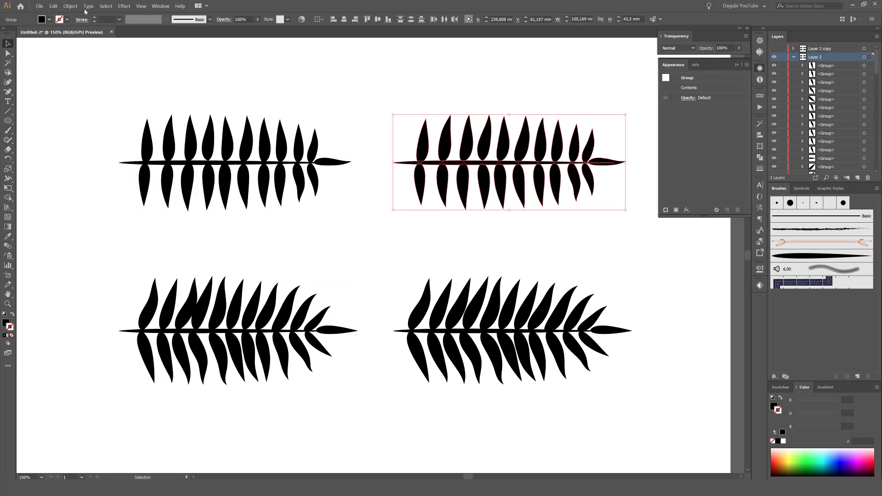
{"action": "left_click", "coordinate": [71, 6]}
{"action": "left_click", "coordinate": [77, 30]}
Step: Group the lower-left compound leaf's parts and the lower-right compound leaf's parts on Layer 2 into one group each
{"action": "left_click_drag", "start_coordinate": [85, 271], "coordinate": [361, 386]}
{"action": "left_click", "coordinate": [70, 6]}
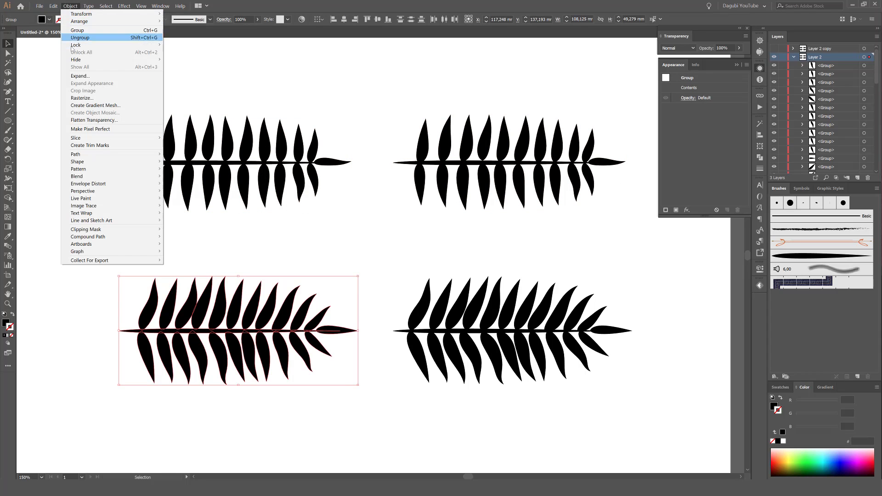
{"action": "left_click", "coordinate": [77, 31]}
{"action": "left_click_drag", "start_coordinate": [390, 266], "coordinate": [629, 425]}
{"action": "left_click", "coordinate": [70, 6]}
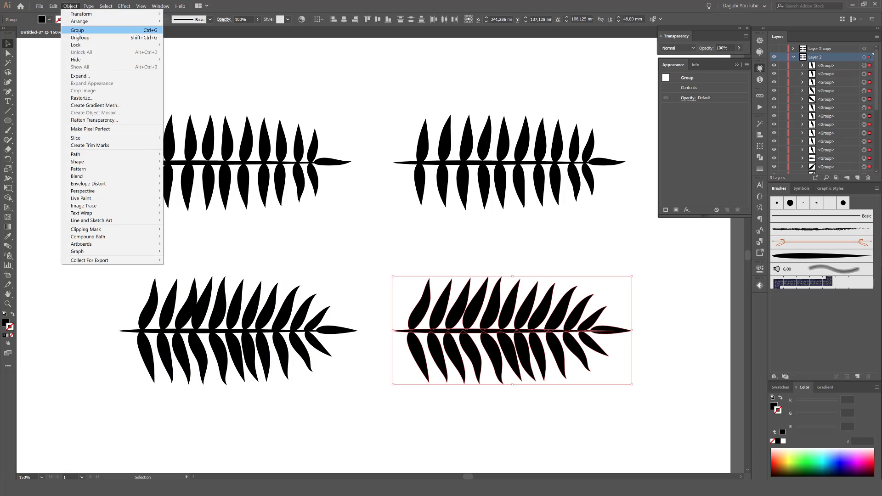
{"action": "left_click", "coordinate": [77, 30]}
Step: Show Layer 2 copy instead of Layer 2, expand its contents and select the upper-left compound leaf
{"action": "left_click", "coordinate": [774, 49]}
{"action": "left_click", "coordinate": [774, 57]}
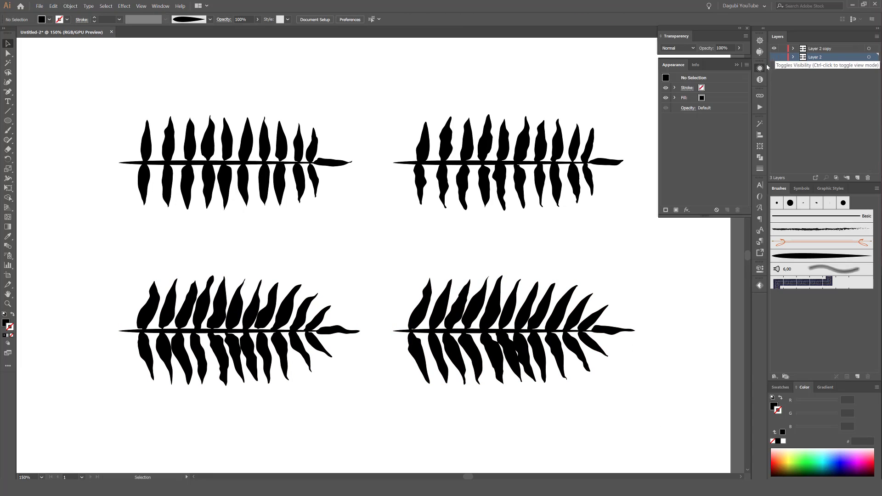
{"action": "left_click", "coordinate": [793, 48]}
{"action": "left_click_drag", "start_coordinate": [362, 217], "coordinate": [362, 217]}
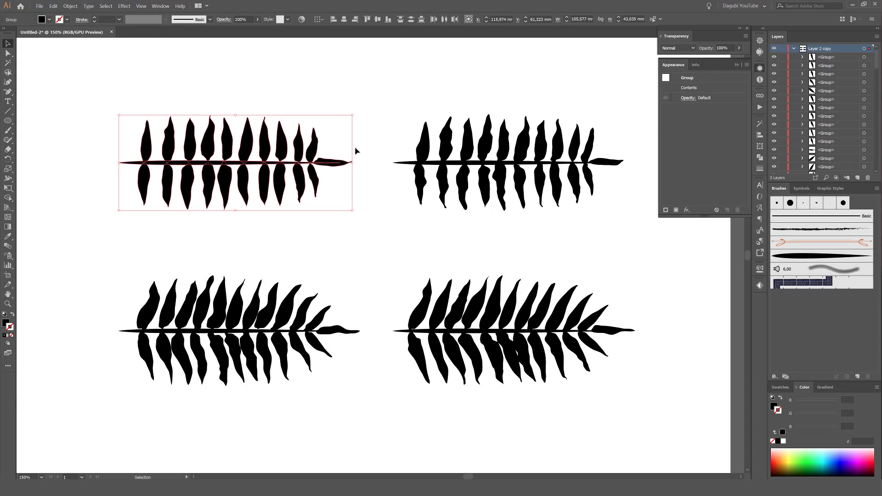
Step: Remove the hooked tip anchor points on the terminal leaf of the upper-left compound leaf
{"action": "scroll", "coordinate": [345, 159], "scroll_direction": "up", "scroll_amount": 6}
{"action": "key", "text": "a"}
{"action": "left_click", "coordinate": [372, 194]}
{"action": "left_click", "coordinate": [388, 191], "text": "shift"}
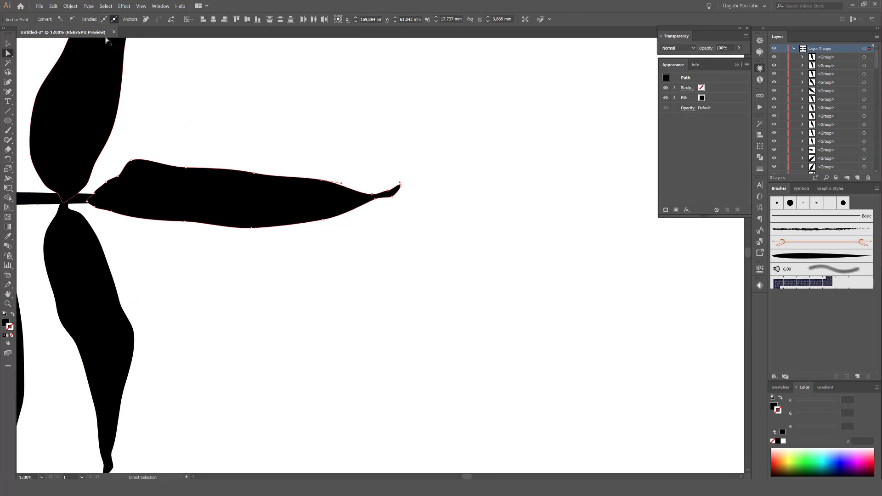
{"action": "left_click", "coordinate": [145, 20]}
{"action": "left_click", "coordinate": [395, 144]}
Step: Examine the side-leaf tips and outlines of the roughened compound leaves for remaining flaws
{"action": "scroll", "coordinate": [395, 144], "scroll_direction": "down", "scroll_amount": 5}
{"action": "scroll", "coordinate": [238, 128], "scroll_direction": "up", "scroll_amount": 3}
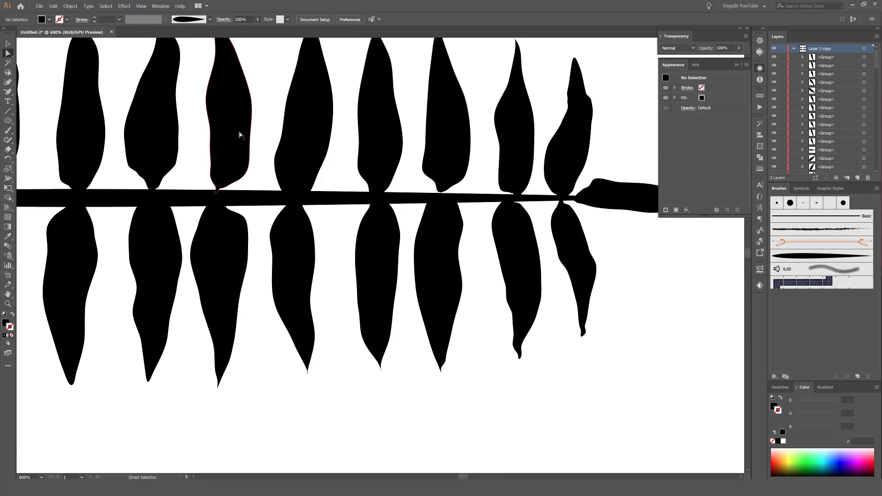
{"action": "left_click", "coordinate": [240, 136]}
{"action": "left_click_drag", "start_coordinate": [316, 173], "coordinate": [287, 291]}
{"action": "left_click_drag", "start_coordinate": [703, 290], "coordinate": [154, 201]}
{"action": "left_click_drag", "start_coordinate": [597, 207], "coordinate": [240, 231]}
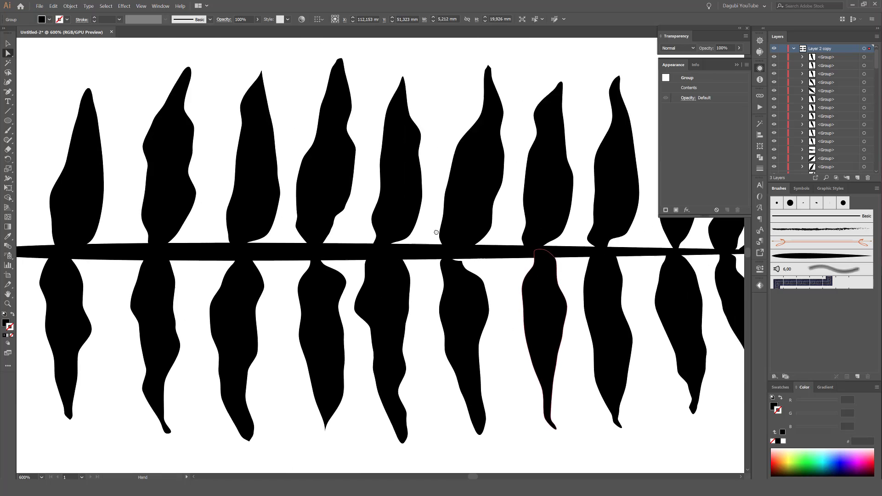
{"action": "left_click_drag", "start_coordinate": [477, 235], "coordinate": [298, 216]}
{"action": "scroll", "coordinate": [298, 217], "scroll_direction": "down", "scroll_amount": 2}
{"action": "left_click_drag", "start_coordinate": [340, 452], "coordinate": [392, 174]}
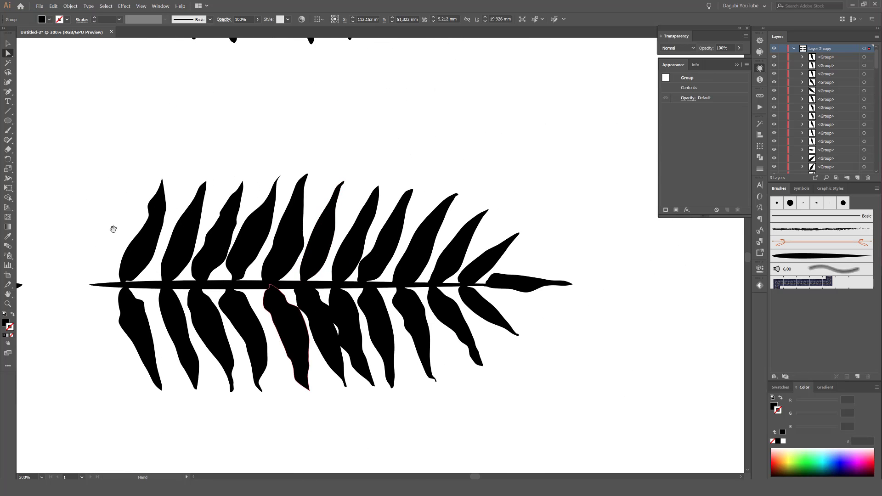
{"action": "left_click_drag", "start_coordinate": [113, 229], "coordinate": [404, 213]}
{"action": "left_click_drag", "start_coordinate": [115, 275], "coordinate": [441, 266]}
{"action": "left_click", "coordinate": [474, 214]}
{"action": "left_click_drag", "start_coordinate": [458, 232], "coordinate": [459, 234]}
{"action": "left_click", "coordinate": [627, 338]}
{"action": "scroll", "coordinate": [594, 235], "scroll_direction": "down", "scroll_amount": 2}
Step: Group the roughened upper-left compound leaf and the roughened upper-right compound leaf on Layer 2 copy separately
{"action": "left_click_drag", "start_coordinate": [586, 154], "coordinate": [381, 214]}
{"action": "left_click", "coordinate": [71, 6]}
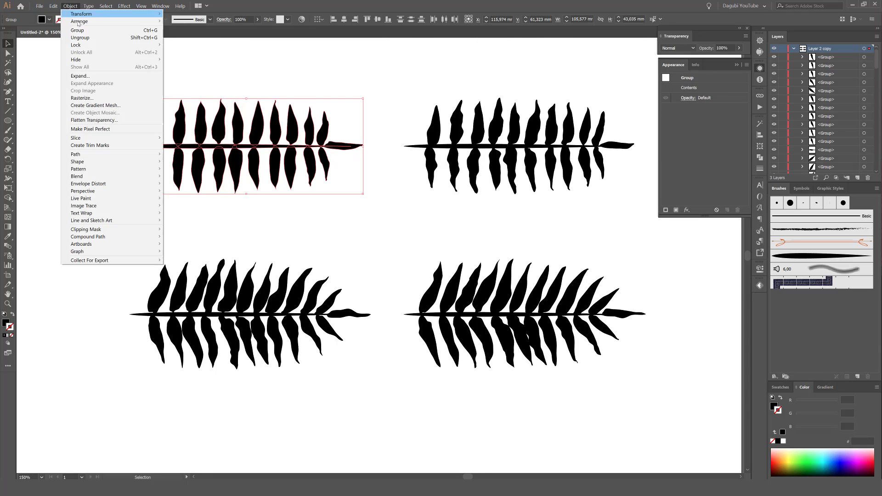
{"action": "left_click", "coordinate": [78, 30]}
{"action": "left_click_drag", "start_coordinate": [388, 95], "coordinate": [636, 205]}
{"action": "left_click", "coordinate": [71, 6]}
{"action": "left_click", "coordinate": [77, 30]}
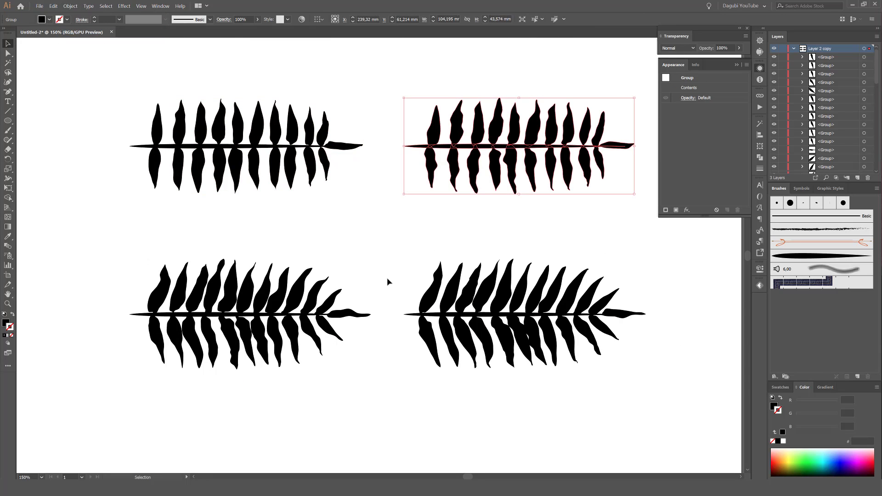
Step: Group the roughened lower-right compound leaf and the roughened lower-left compound leaf on Layer 2 copy separately
{"action": "left_click_drag", "start_coordinate": [387, 281], "coordinate": [613, 363]}
{"action": "left_click", "coordinate": [70, 6]}
{"action": "left_click", "coordinate": [82, 31]}
{"action": "left_click_drag", "start_coordinate": [87, 256], "coordinate": [390, 394]}
{"action": "left_click", "coordinate": [70, 6]}
{"action": "left_click", "coordinate": [77, 31]}
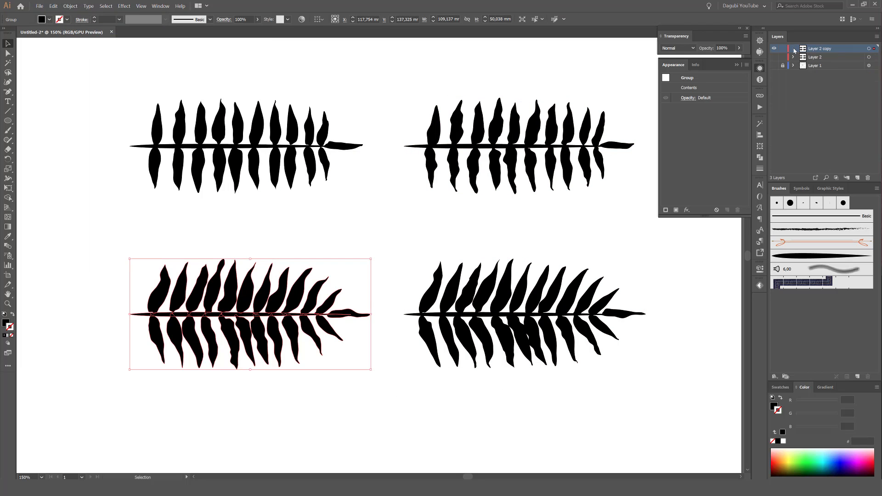
Step: Show Layer 2 instead of Layer 2 copy and create an art brush from its upper-left compound leaf with Scale Proportionately
{"action": "left_click", "coordinate": [774, 49]}
{"action": "left_click", "coordinate": [773, 56]}
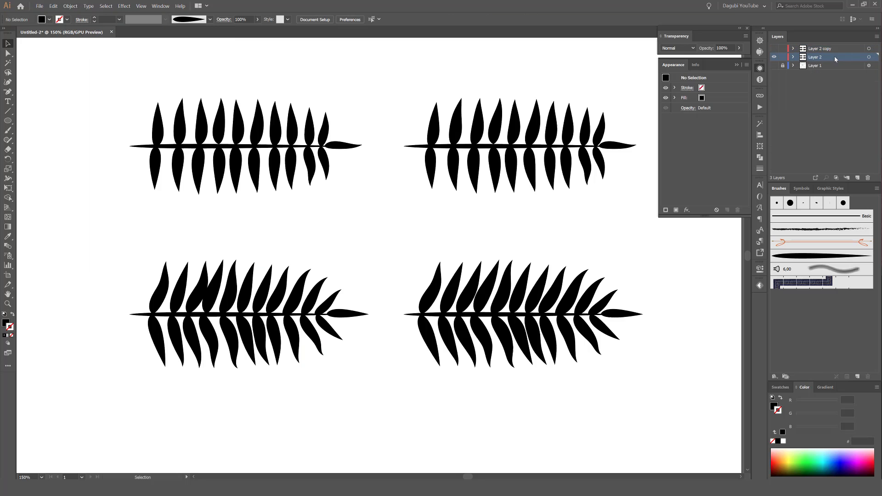
{"action": "left_click", "coordinate": [256, 133]}
{"action": "left_click", "coordinate": [857, 377]}
{"action": "left_click", "coordinate": [319, 223]}
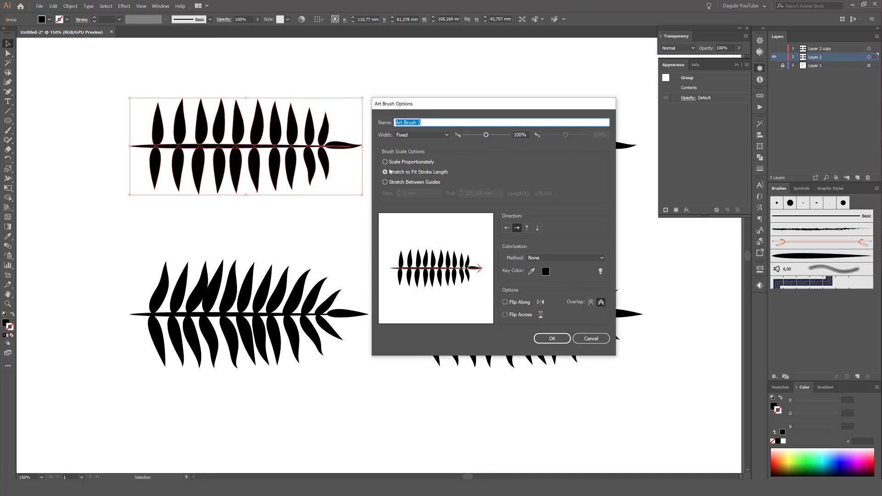
{"action": "left_click", "coordinate": [385, 162]}
{"action": "left_click", "coordinate": [553, 339]}
Step: Create an art brush from the upper-right compound leaf with Scale Proportionately and the Tints colorization method
{"action": "left_click", "coordinate": [500, 176]}
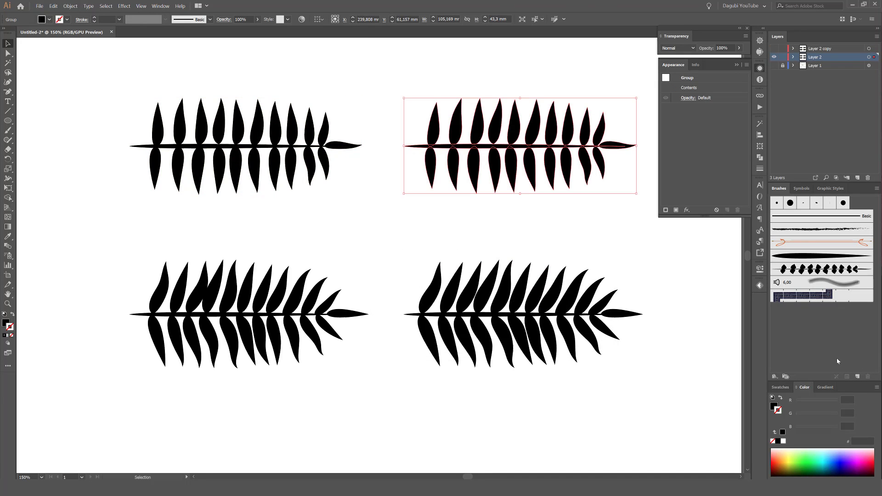
{"action": "left_click", "coordinate": [856, 376]}
{"action": "left_click", "coordinate": [319, 223]}
{"action": "left_click", "coordinate": [410, 164]}
{"action": "left_click", "coordinate": [552, 258]}
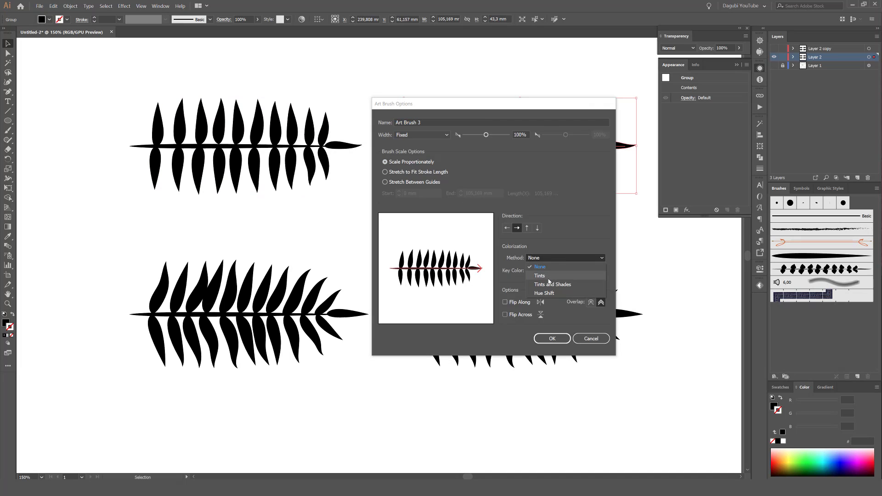
{"action": "left_click", "coordinate": [549, 276]}
{"action": "left_click", "coordinate": [557, 338]}
Step: Create an art brush from the lower-left compound leaf with Scale Proportionately and the Tints colorization method
{"action": "left_click", "coordinate": [273, 300]}
{"action": "left_click", "coordinate": [857, 376]}
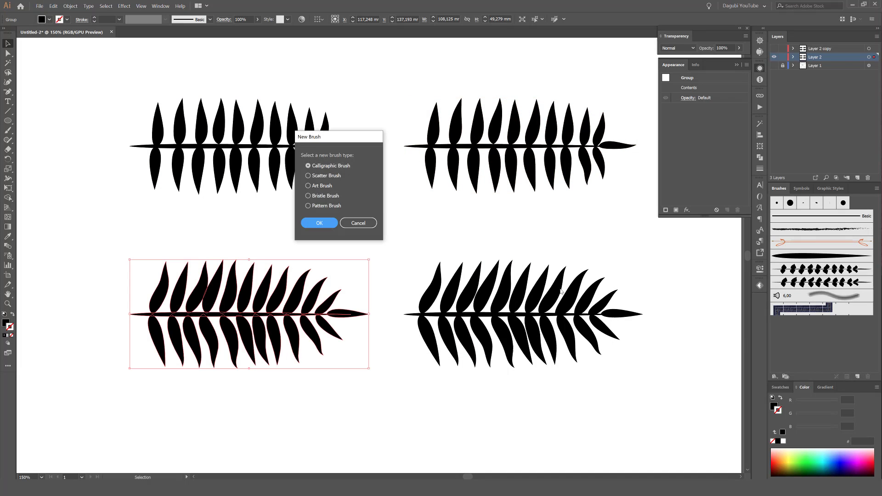
{"action": "left_click", "coordinate": [319, 223]}
{"action": "left_click", "coordinate": [564, 258]}
{"action": "left_click", "coordinate": [546, 276]}
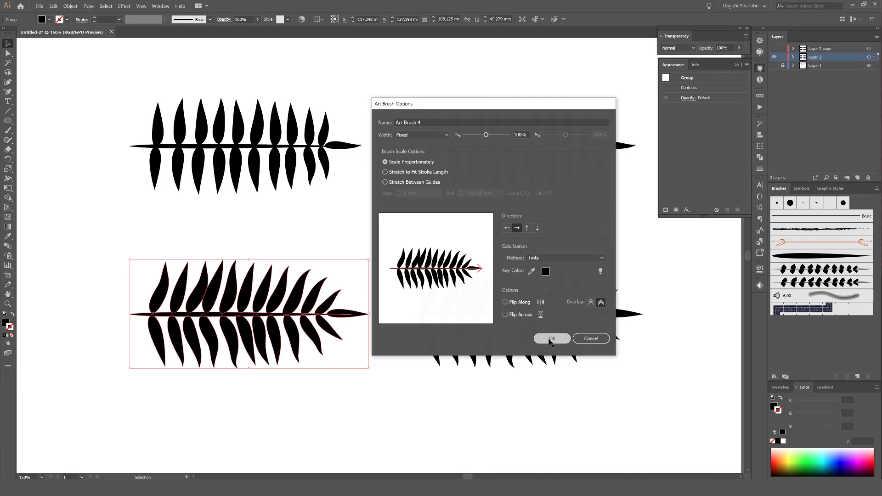
{"action": "left_click", "coordinate": [552, 338]}
Step: Create an art brush from the lower-right compound leaf with Scale Proportionately and the Tints colorization method
{"action": "left_click", "coordinate": [524, 314]}
{"action": "left_click", "coordinate": [857, 376]}
{"action": "left_click_drag", "start_coordinate": [349, 143], "coordinate": [687, 242]}
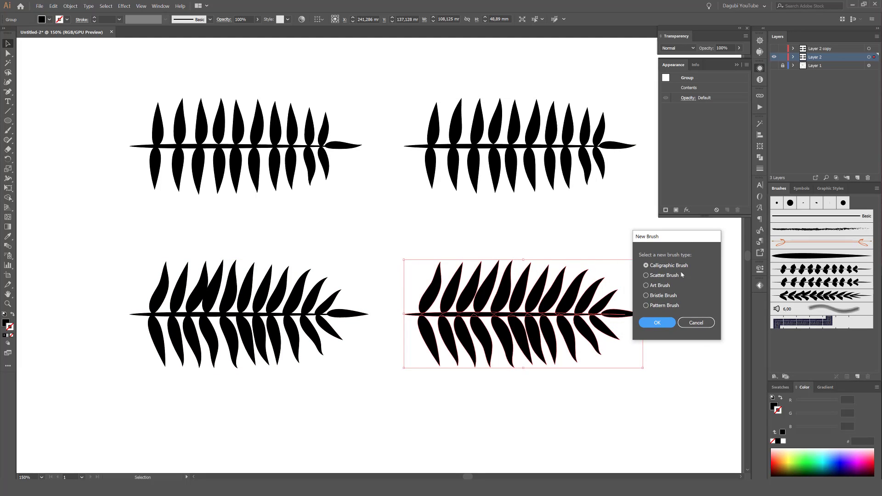
{"action": "left_click", "coordinate": [646, 285]}
{"action": "left_click", "coordinate": [656, 323]}
{"action": "left_click", "coordinate": [564, 258]}
{"action": "left_click", "coordinate": [539, 275]}
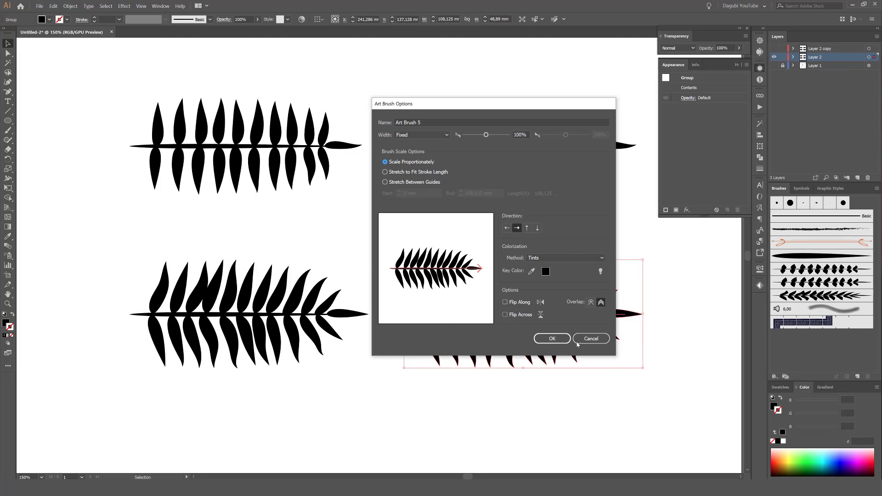
{"action": "left_click", "coordinate": [552, 339]}
Step: Show Layer 2 copy instead of Layer 2 and create an art brush from its upper-left leaf with Scale Proportionately and Tints colorization
{"action": "left_click", "coordinate": [774, 57]}
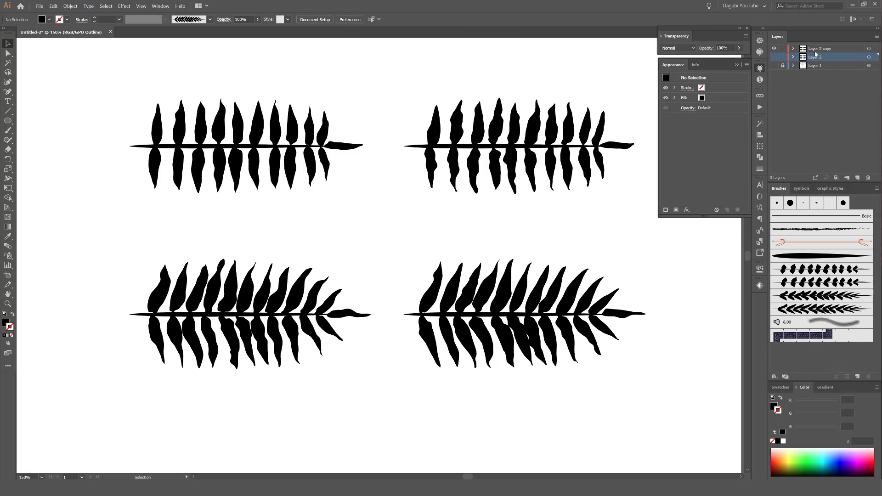
{"action": "left_click", "coordinate": [774, 48]}
{"action": "left_click", "coordinate": [326, 138]}
{"action": "left_click", "coordinate": [857, 376]}
{"action": "left_click", "coordinate": [647, 285]}
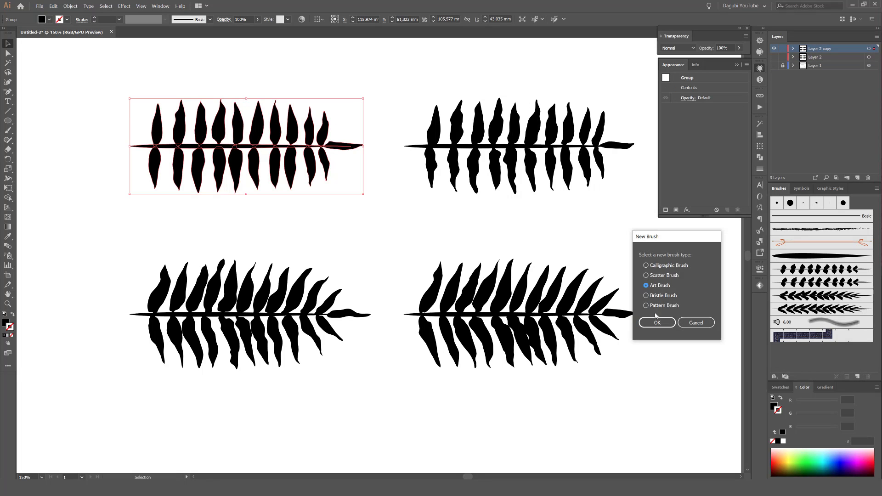
{"action": "left_click", "coordinate": [657, 322]}
{"action": "left_click", "coordinate": [386, 162]}
{"action": "left_click", "coordinate": [556, 257]}
{"action": "left_click", "coordinate": [542, 275]}
{"action": "left_click", "coordinate": [548, 341]}
Step: Create an art brush from the upper-right roughened leaf with Scale Proportionately and the Tints colorization method
{"action": "left_click", "coordinate": [552, 173]}
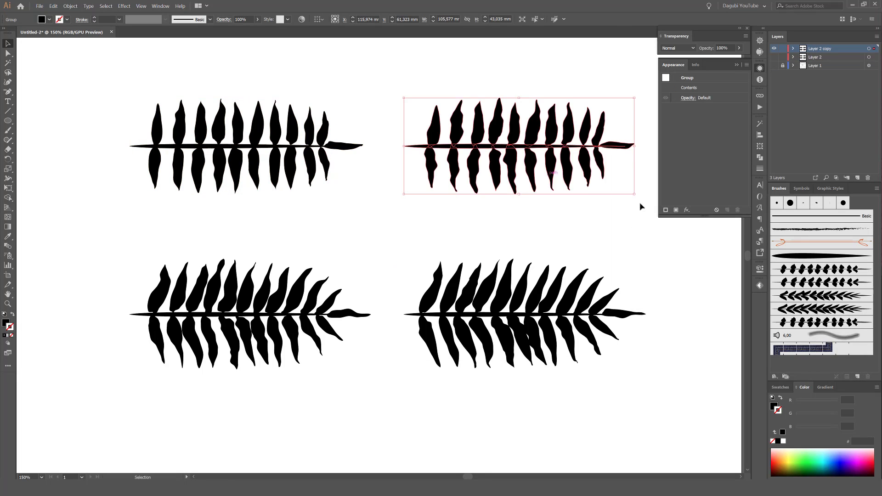
{"action": "left_click", "coordinate": [857, 377]}
{"action": "left_click", "coordinate": [661, 285]}
{"action": "left_click", "coordinate": [657, 323]}
{"action": "left_click", "coordinate": [385, 161]}
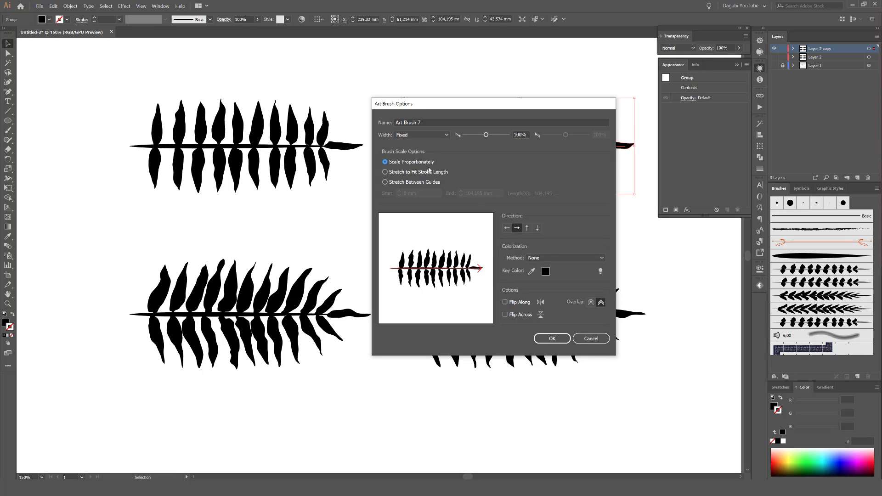
{"action": "left_click", "coordinate": [556, 258]}
{"action": "left_click", "coordinate": [542, 276]}
{"action": "left_click", "coordinate": [552, 341]}
Step: Create an art brush from the lower-left roughened leaf with the Tints colorization method
{"action": "left_click", "coordinate": [310, 312]}
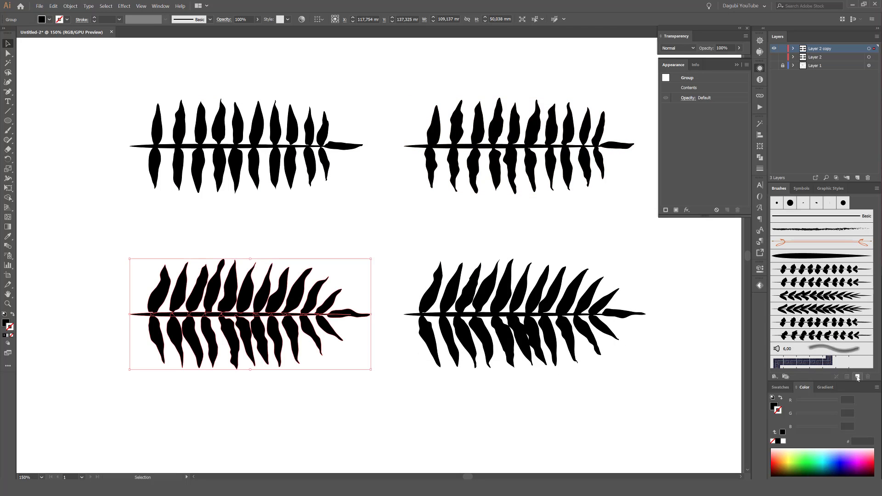
{"action": "left_click", "coordinate": [857, 376]}
{"action": "left_click", "coordinate": [646, 285]}
{"action": "left_click", "coordinate": [657, 322]}
{"action": "left_click", "coordinate": [565, 257]}
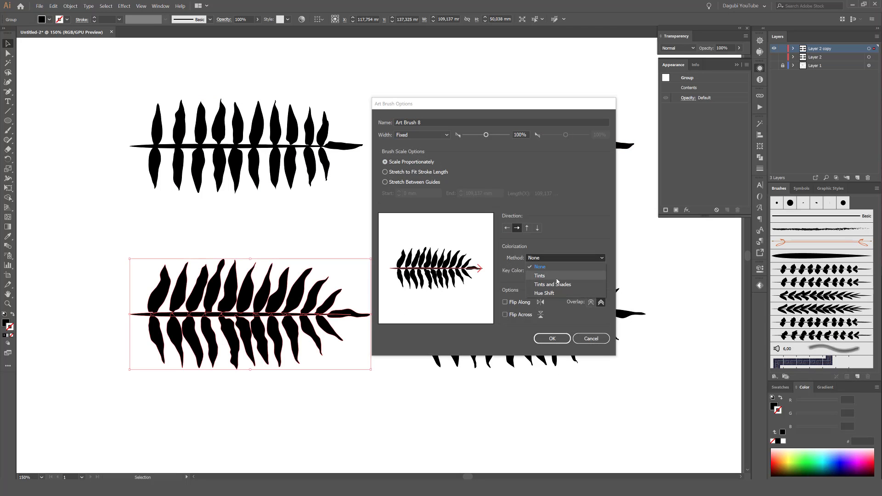
{"action": "left_click", "coordinate": [542, 276]}
{"action": "left_click", "coordinate": [552, 338]}
Step: Create an art brush from the lower-right roughened leaf with the Tints colorization method
{"action": "left_click", "coordinate": [505, 314]}
{"action": "left_click", "coordinate": [857, 377]}
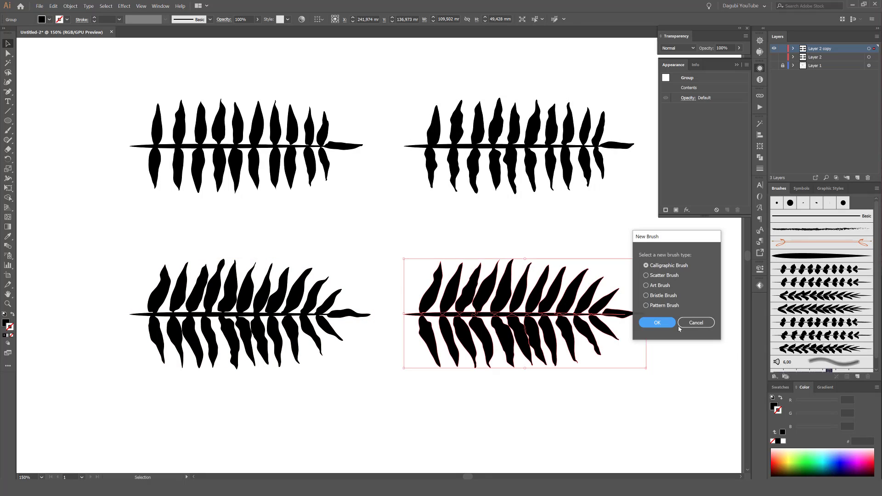
{"action": "left_click", "coordinate": [645, 285]}
{"action": "left_click", "coordinate": [657, 322]}
{"action": "left_click", "coordinate": [565, 258]}
{"action": "left_click", "coordinate": [540, 275]}
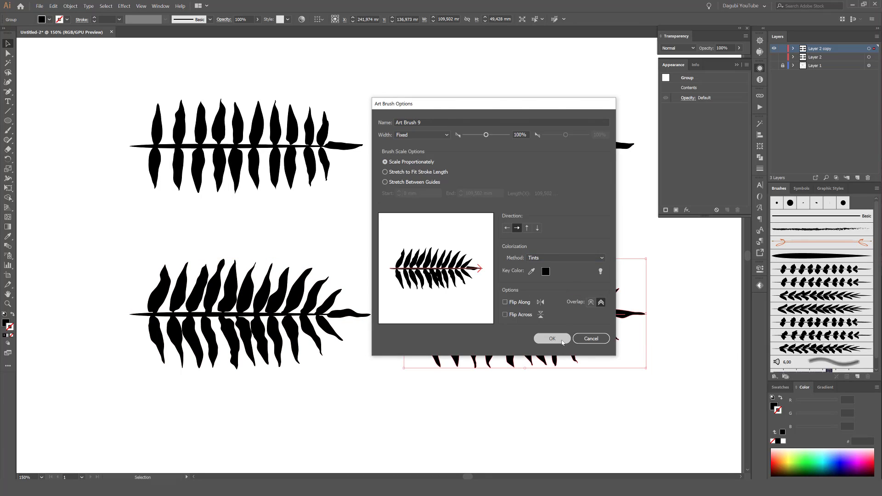
{"action": "left_click", "coordinate": [552, 338]}
Step: Add a new layer with Layer 2 copy hidden, and set the Paintbrush stroke to green 347F00
{"action": "left_click", "coordinate": [594, 409]}
{"action": "key", "text": "ctrl+y"}
{"action": "key", "text": "ctrl+y"}
{"action": "left_click", "coordinate": [857, 178]}
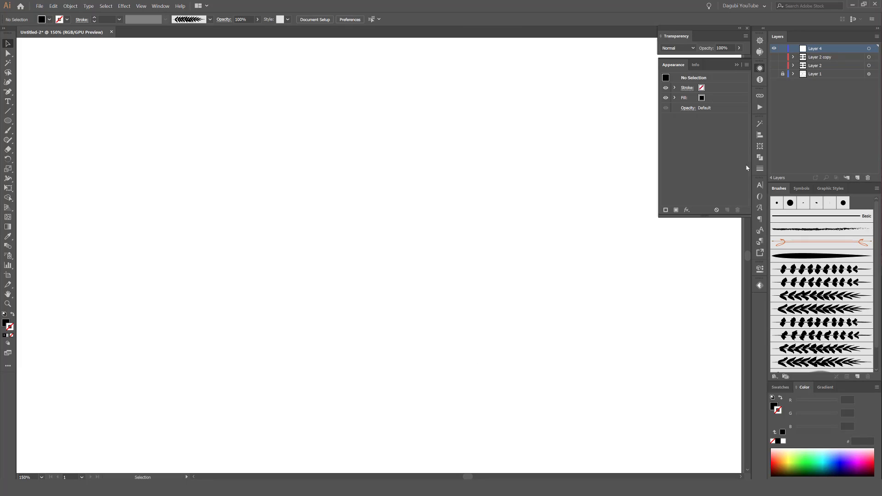
{"action": "left_click", "coordinate": [8, 131]}
{"action": "left_click", "coordinate": [799, 472]}
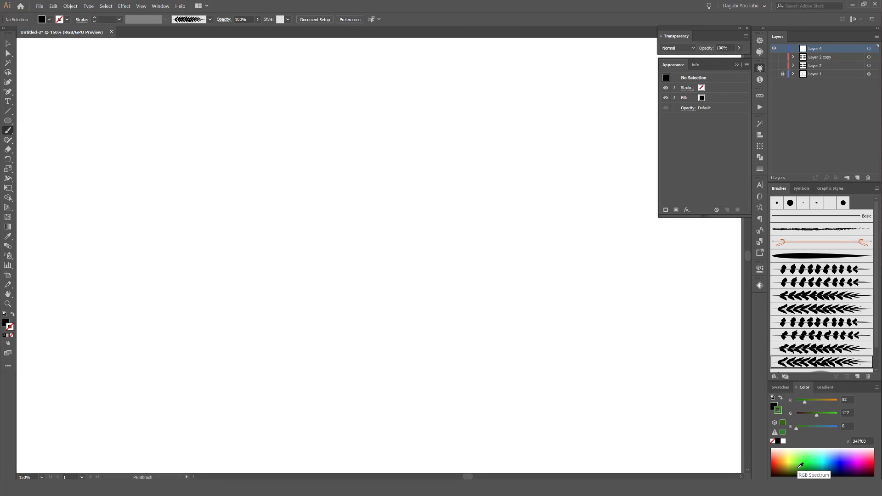
Step: Paint two curved green test leaves in the canvas's upper-left area, using Art Brush 2 and the art brush below it
{"action": "left_click", "coordinate": [820, 270]}
{"action": "left_click_drag", "start_coordinate": [243, 141], "coordinate": [454, 139]}
{"action": "left_click", "coordinate": [776, 279]}
{"action": "mouse_move", "coordinate": [351, 157]}
{"action": "left_mouse_down"}
{"action": "mouse_move", "coordinate": [250, 164]}
{"action": "mouse_move", "coordinate": [195, 127]}
{"action": "left_mouse_up"}
{"action": "left_click_drag", "start_coordinate": [96, 170], "coordinate": [272, 184]}
{"action": "left_click", "coordinate": [257, 222], "text": "ctrl"}
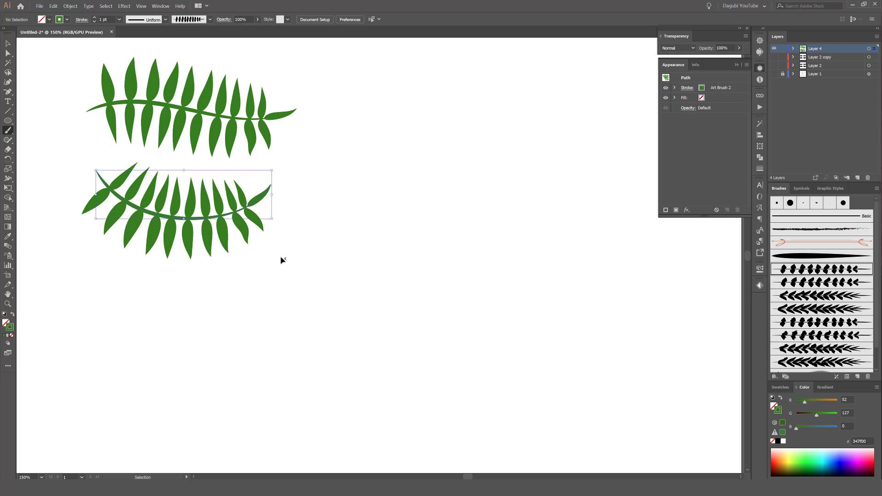
{"action": "left_click", "coordinate": [827, 285]}
{"action": "key", "text": "ctrl+shift+a"}
Step: Paint two more green leaves below with the remaining two smooth leaf brushes, and one in the upper middle with Art Brush 6
{"action": "left_click", "coordinate": [827, 300]}
{"action": "left_click_drag", "start_coordinate": [174, 307], "coordinate": [287, 303]}
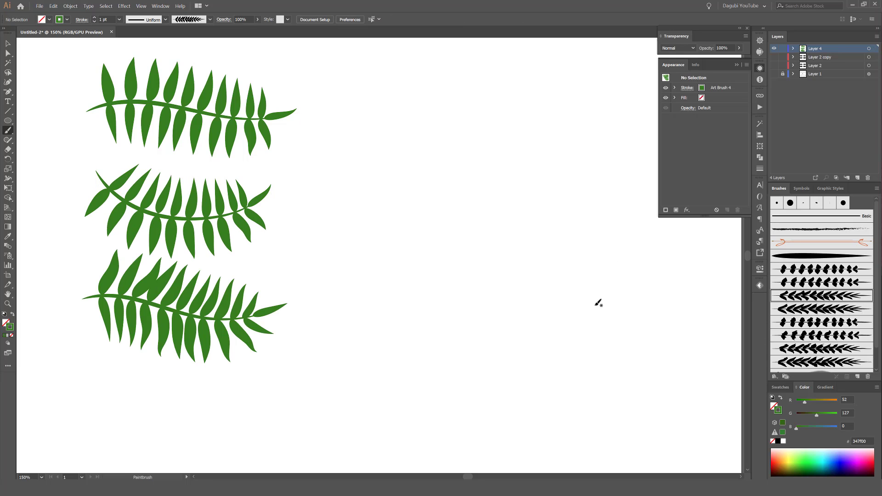
{"action": "left_click", "coordinate": [820, 310]}
{"action": "left_click_drag", "start_coordinate": [251, 408], "coordinate": [285, 410]}
{"action": "left_click", "coordinate": [820, 322]}
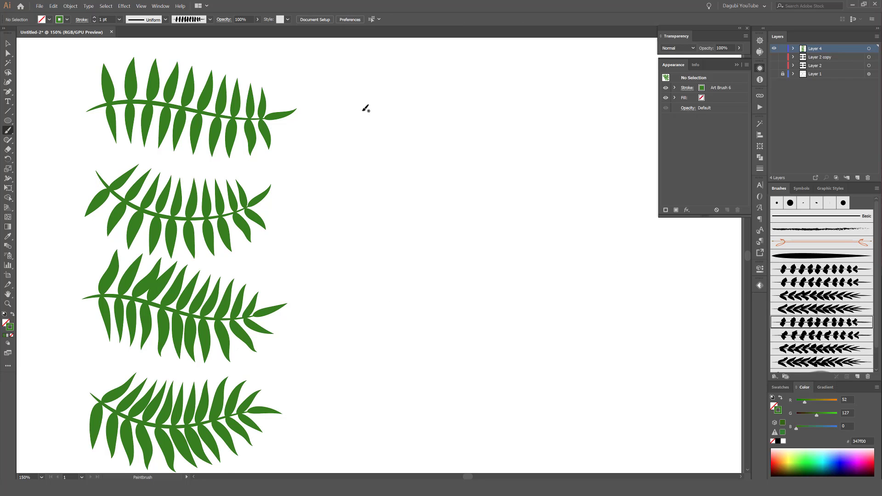
{"action": "left_click_drag", "start_coordinate": [364, 109], "coordinate": [532, 101]}
Step: Set the stroke to olive green 829400 and paint one leaf with each of the last three roughened leaf brushes
{"action": "left_click", "coordinate": [792, 465]}
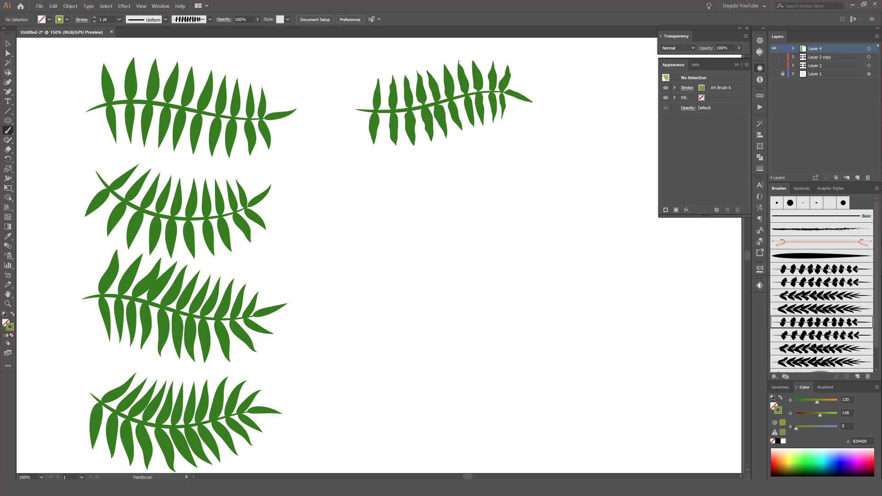
{"action": "left_click", "coordinate": [825, 334]}
{"action": "left_click_drag", "start_coordinate": [522, 191], "coordinate": [533, 184]}
{"action": "left_click", "coordinate": [826, 349]}
{"action": "mouse_move", "coordinate": [372, 250]}
{"action": "left_mouse_down"}
{"action": "mouse_move", "coordinate": [423, 285]}
{"action": "mouse_move", "coordinate": [472, 293]}
{"action": "left_mouse_up"}
{"action": "left_click", "coordinate": [845, 363]}
{"action": "mouse_move", "coordinate": [360, 400]}
{"action": "left_mouse_down"}
{"action": "mouse_move", "coordinate": [574, 388]}
{"action": "mouse_move", "coordinate": [654, 298]}
{"action": "left_mouse_up"}
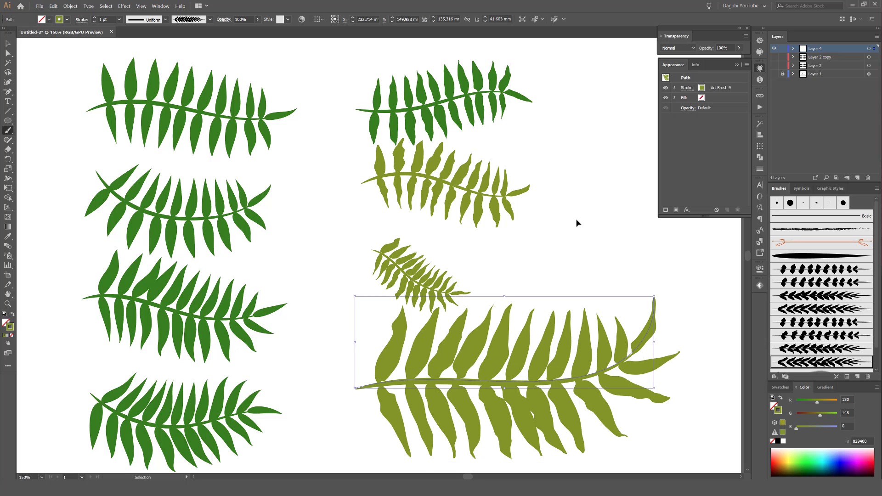
{"action": "left_click", "coordinate": [596, 227], "text": "ctrl"}
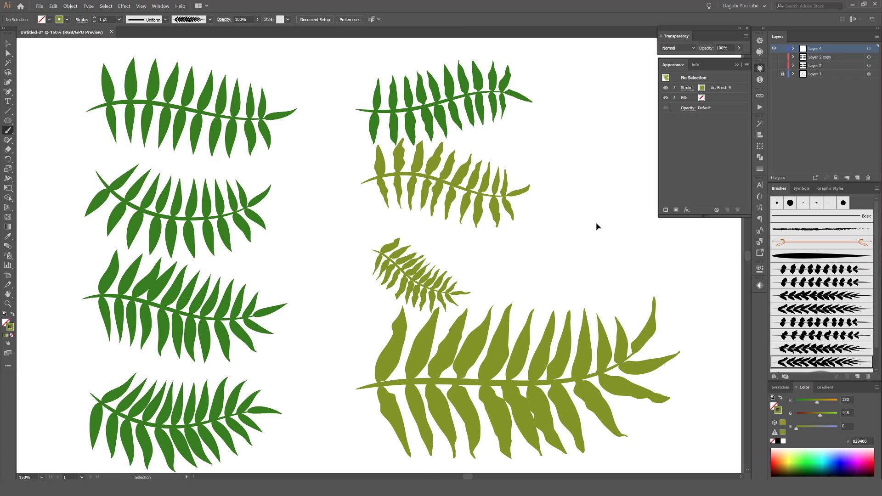
Step: Select all the painted test leaves on the new layer
{"action": "left_click", "coordinate": [105, 6]}
{"action": "left_click", "coordinate": [109, 15]}
{"action": "left_click", "coordinate": [70, 6]}
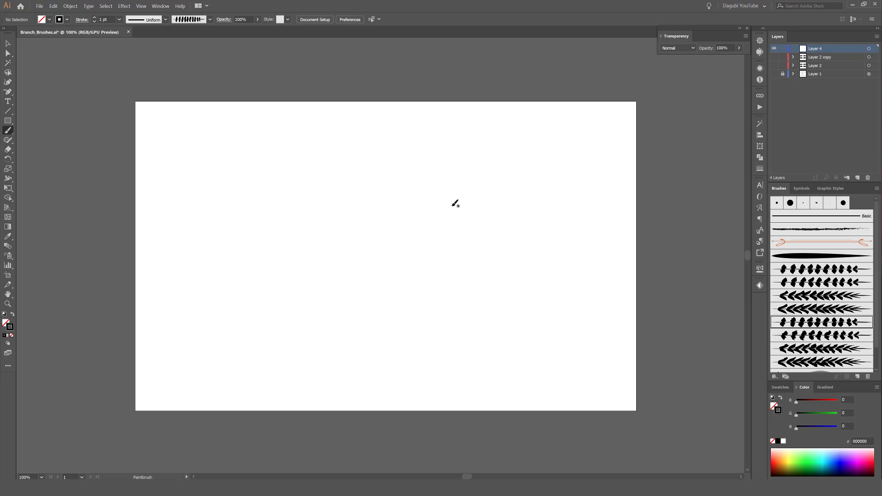
Step: Paint a black leaf extending past the artboard's top edge, and draw a 340 × 210 mm rectangle covering the artboard
{"action": "mouse_move", "coordinate": [422, 180]}
{"action": "left_mouse_down"}
{"action": "mouse_move", "coordinate": [321, 138]}
{"action": "mouse_move", "coordinate": [220, 66]}
{"action": "left_mouse_up"}
{"action": "key", "text": "m"}
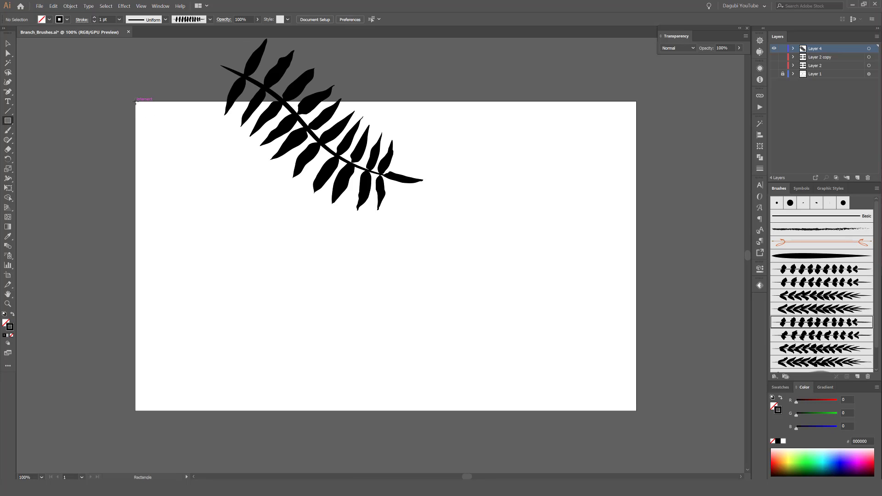
{"action": "left_click_drag", "start_coordinate": [136, 102], "coordinate": [636, 410]}
{"action": "left_click", "coordinate": [793, 48]}
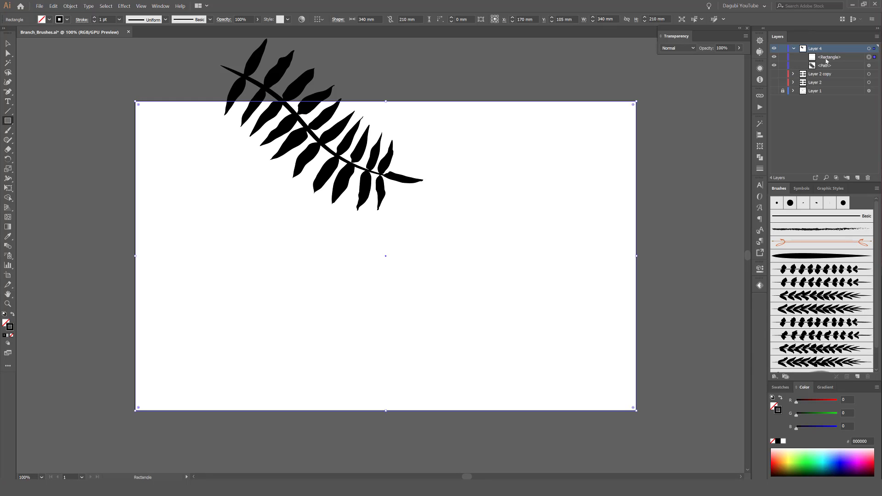
Step: Make Layer 4's rectangle a clipping mask for the layer and delete the black test leaf
{"action": "left_click", "coordinate": [106, 5]}
{"action": "left_click", "coordinate": [112, 28]}
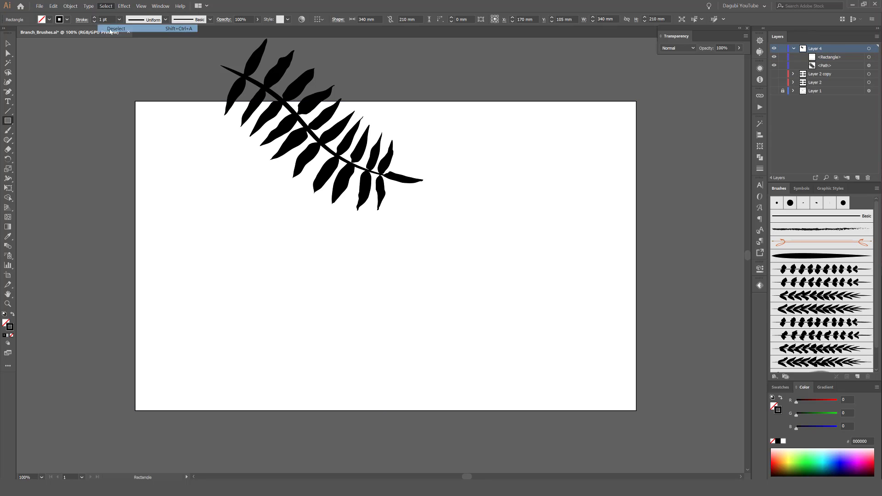
{"action": "left_click", "coordinate": [836, 178]}
{"action": "left_click", "coordinate": [773, 58]}
{"action": "left_click", "coordinate": [774, 58]}
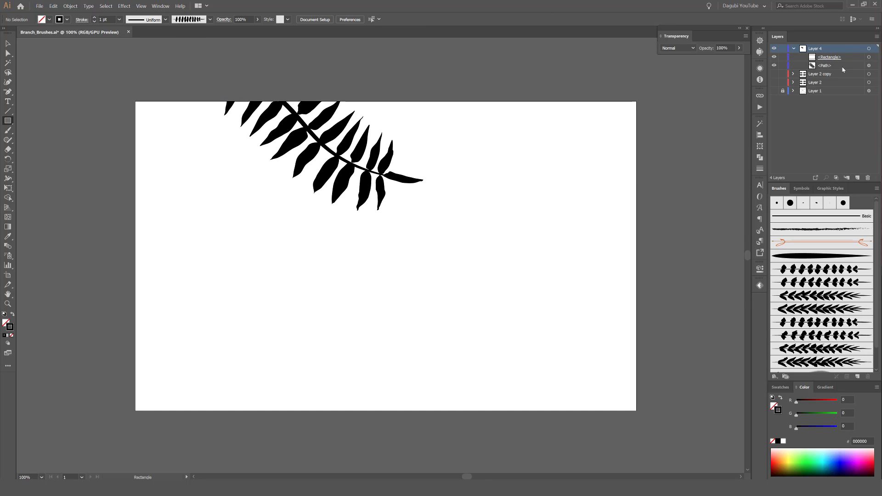
{"action": "left_click", "coordinate": [824, 65]}
{"action": "left_click", "coordinate": [868, 178]}
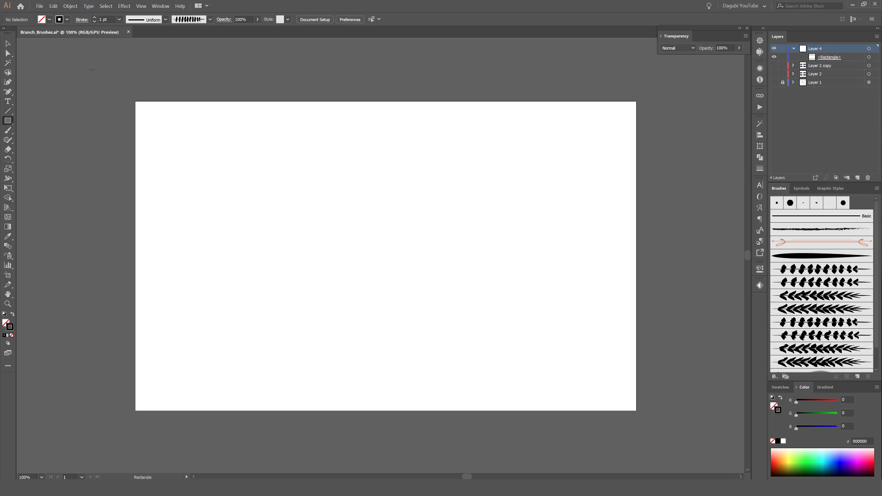
Step: Open the PANTONE+ Color Bridge Coated swatch library and place it beside the artboard
{"action": "left_click", "coordinate": [67, 19]}
{"action": "left_click", "coordinate": [7, 70]}
{"action": "mouse_move", "coordinate": [51, 103]}
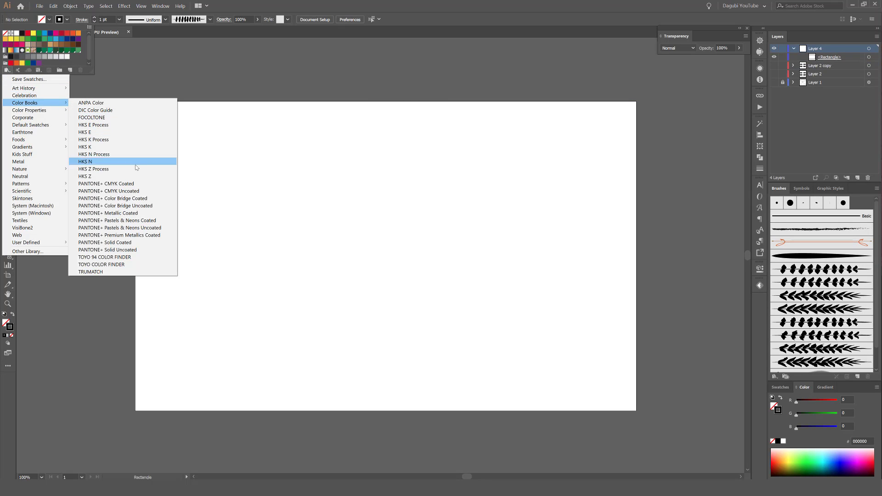
{"action": "left_click", "coordinate": [124, 201]}
{"action": "left_click", "coordinate": [471, 225]}
{"action": "left_click_drag", "start_coordinate": [471, 227], "coordinate": [705, 69]}
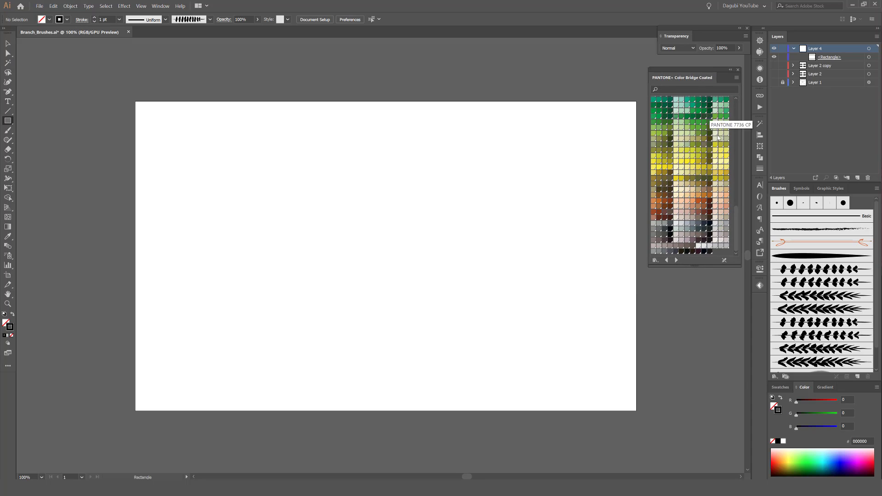
Step: Add several green PANTONE swatches to the document and choose a dark green stroke for the Paintbrush tool
{"action": "left_click", "coordinate": [780, 387]}
{"action": "left_click", "coordinate": [709, 118]}
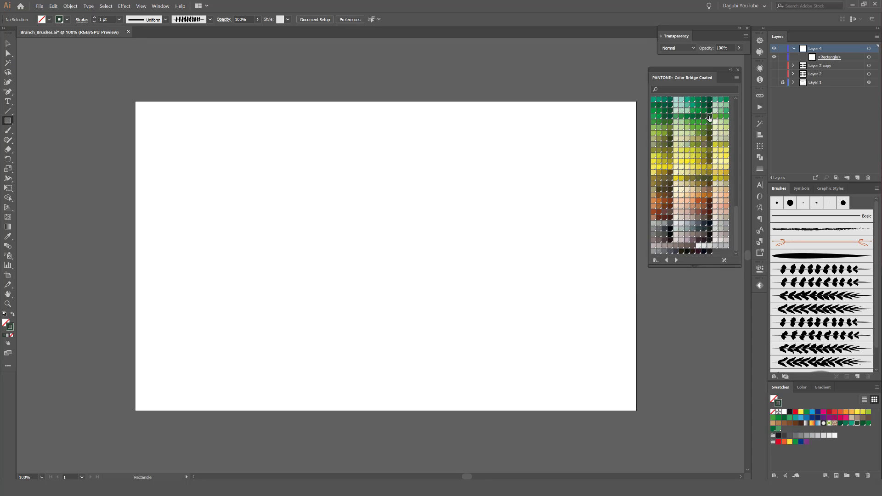
{"action": "left_click", "coordinate": [693, 116]}
{"action": "left_click", "coordinate": [676, 117]}
{"action": "key", "text": "b"}
{"action": "left_click", "coordinate": [710, 117]}
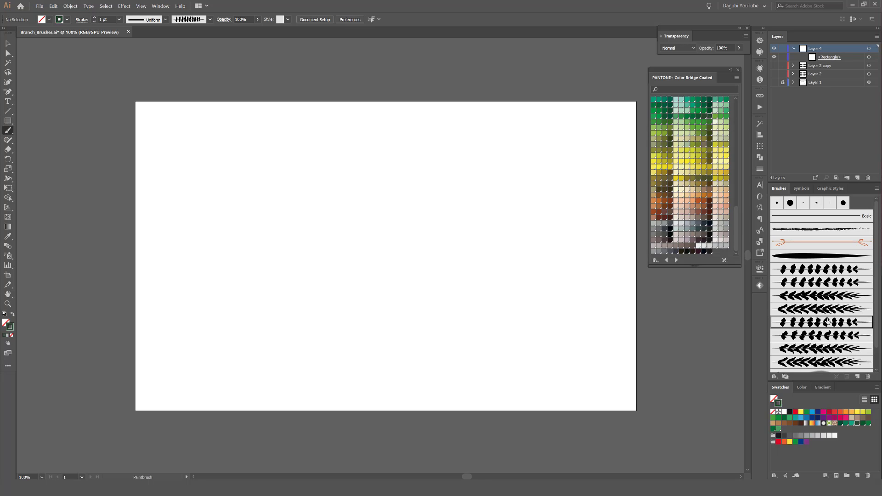
Step: Paint nine dark green leaves reaching inward from the artboard's top, right, bottom and left edges with the first roughened leaf brush
{"action": "left_click_drag", "start_coordinate": [147, 100], "coordinate": [263, 146]}
{"action": "left_click_drag", "start_coordinate": [383, 84], "coordinate": [285, 144]}
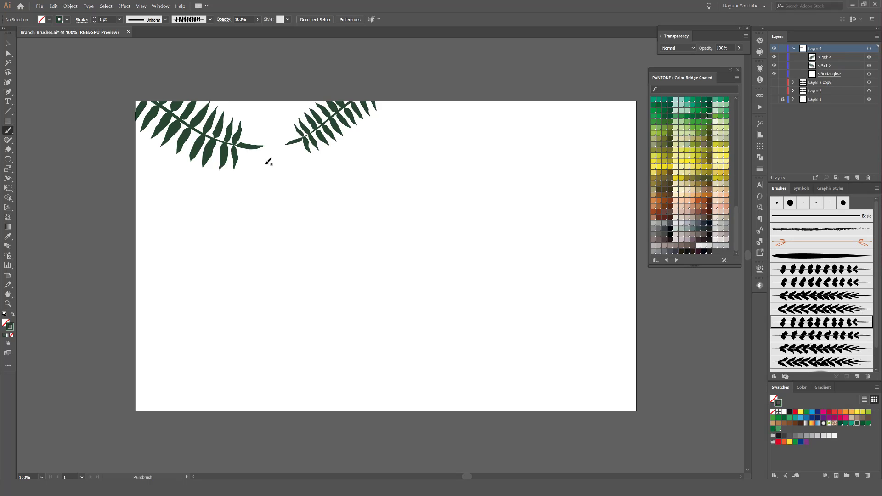
{"action": "left_click_drag", "start_coordinate": [441, 85], "coordinate": [558, 150]}
{"action": "left_click_drag", "start_coordinate": [641, 129], "coordinate": [594, 206]}
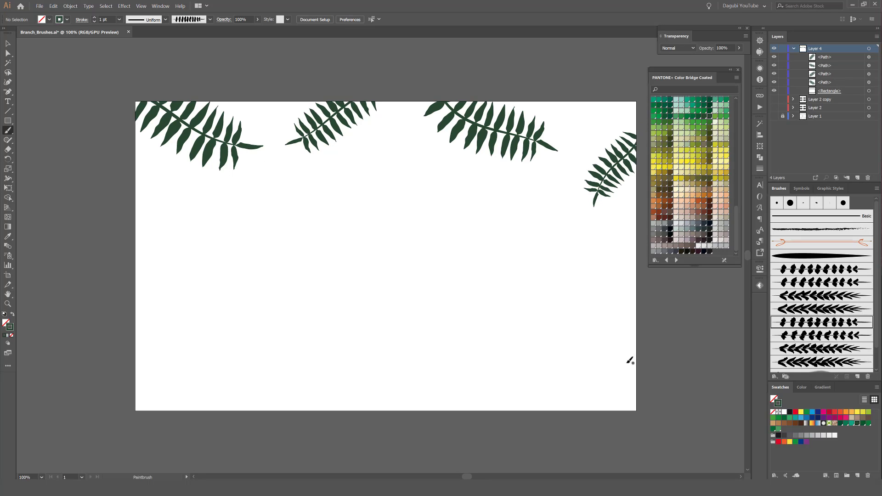
{"action": "left_click_drag", "start_coordinate": [630, 359], "coordinate": [599, 270]}
{"action": "left_click_drag", "start_coordinate": [586, 410], "coordinate": [470, 386]}
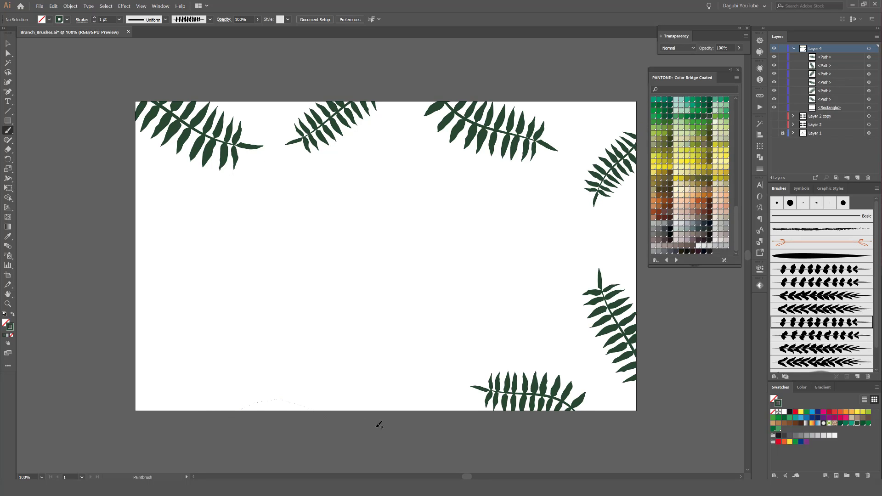
{"action": "left_click_drag", "start_coordinate": [378, 424], "coordinate": [379, 424]}
{"action": "left_click_drag", "start_coordinate": [138, 342], "coordinate": [198, 413]}
{"action": "left_click_drag", "start_coordinate": [138, 193], "coordinate": [162, 282]}
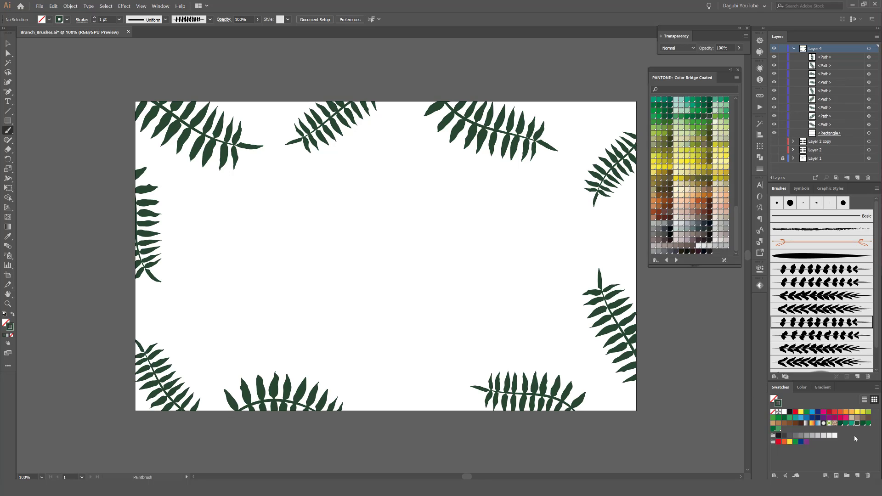
Step: Paint ten more dark green leaves around the artboard's edges with the second roughened leaf brush
{"action": "left_click", "coordinate": [830, 334]}
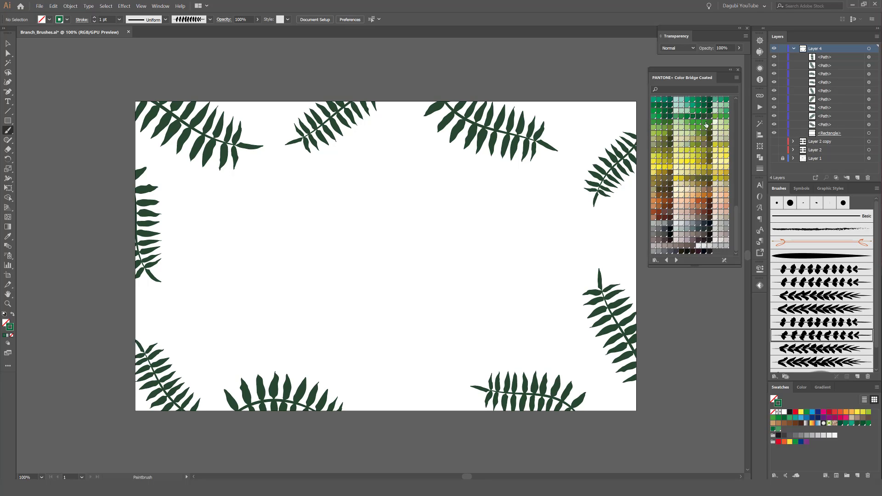
{"action": "left_click_drag", "start_coordinate": [231, 87], "coordinate": [357, 137]}
{"action": "left_click_drag", "start_coordinate": [452, 88], "coordinate": [352, 149]}
{"action": "mouse_move", "coordinate": [535, 91]}
{"action": "left_mouse_down"}
{"action": "mouse_move", "coordinate": [577, 156]}
{"action": "mouse_move", "coordinate": [557, 182]}
{"action": "left_mouse_up"}
{"action": "left_click_drag", "start_coordinate": [652, 290], "coordinate": [597, 211]}
{"action": "left_click_drag", "start_coordinate": [621, 419], "coordinate": [564, 340]}
{"action": "left_click_drag", "start_coordinate": [339, 413], "coordinate": [444, 368]}
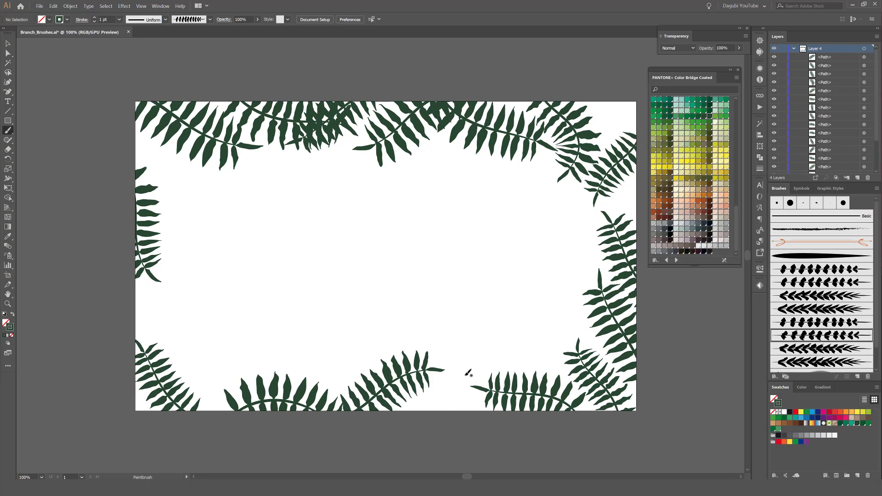
{"action": "left_click_drag", "start_coordinate": [410, 401], "coordinate": [390, 408]}
{"action": "mouse_move", "coordinate": [208, 419]}
{"action": "left_mouse_down"}
{"action": "mouse_move", "coordinate": [209, 391]}
{"action": "mouse_move", "coordinate": [172, 335]}
{"action": "left_mouse_up"}
{"action": "left_click_drag", "start_coordinate": [123, 291], "coordinate": [197, 326]}
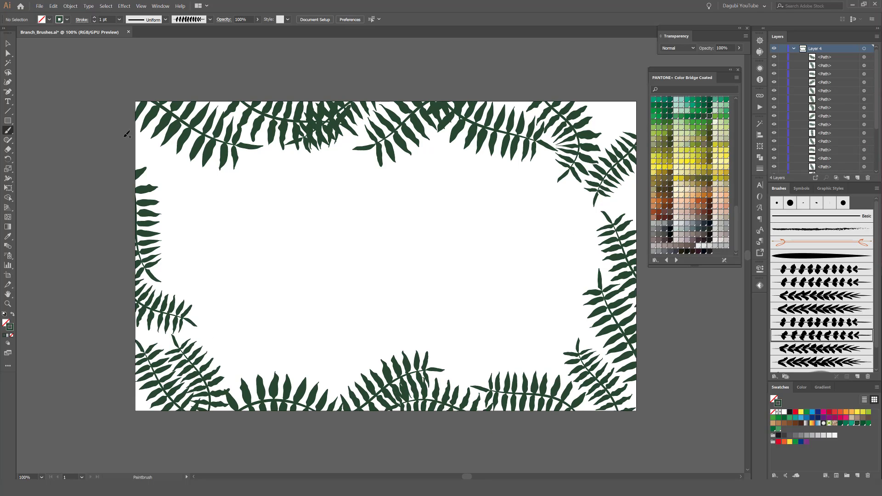
{"action": "left_click_drag", "start_coordinate": [126, 132], "coordinate": [197, 200]}
Step: Paint seven dark green leaves along the upper right, right, bottom and left edges with the third roughened leaf brush
{"action": "left_click", "coordinate": [818, 349]}
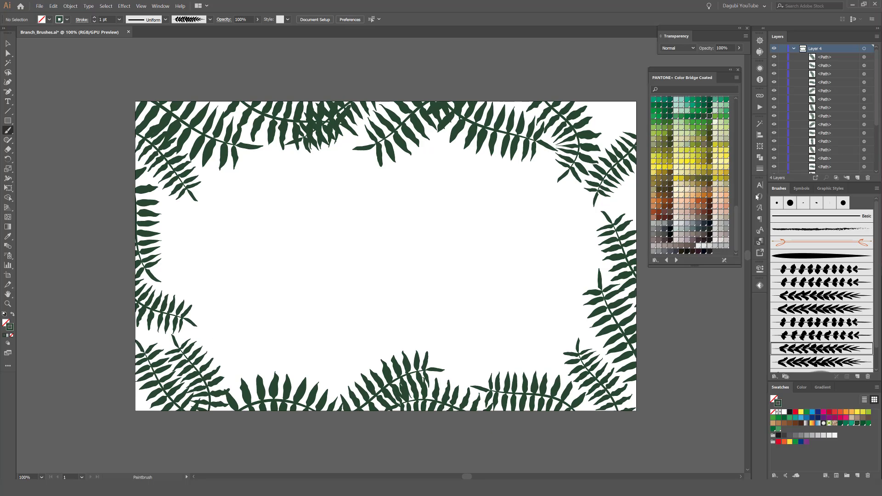
{"action": "left_click_drag", "start_coordinate": [525, 112], "coordinate": [558, 145]}
{"action": "left_click_drag", "start_coordinate": [644, 193], "coordinate": [601, 270]}
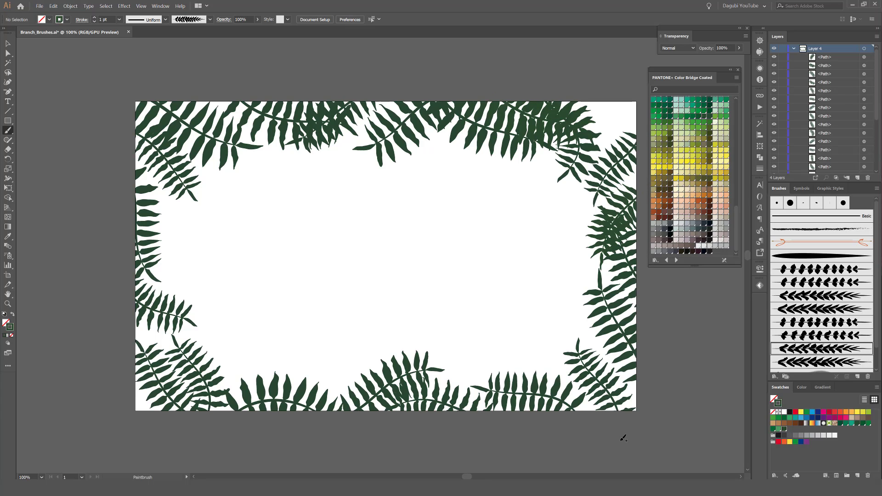
{"action": "left_click_drag", "start_coordinate": [580, 419], "coordinate": [625, 336]}
{"action": "left_click_drag", "start_coordinate": [475, 416], "coordinate": [436, 367]}
{"action": "left_click_drag", "start_coordinate": [235, 417], "coordinate": [347, 389]}
{"action": "left_click_drag", "start_coordinate": [126, 332], "coordinate": [198, 258]}
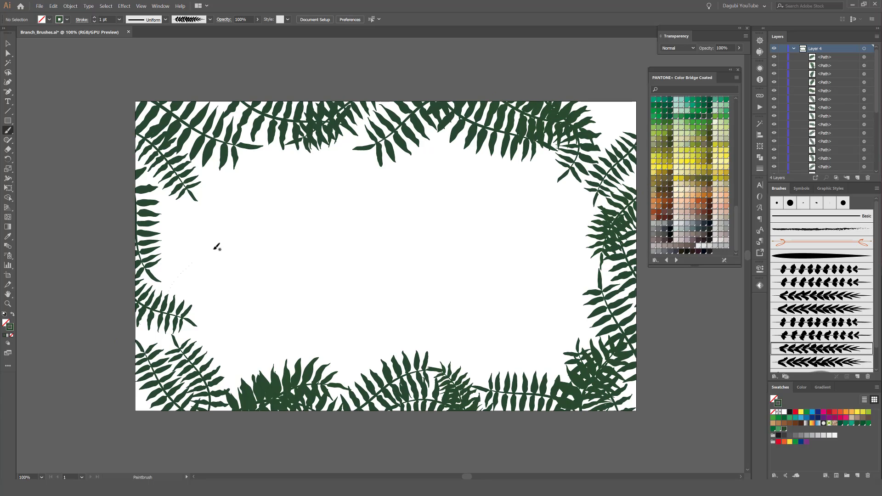
{"action": "left_click_drag", "start_coordinate": [126, 208], "coordinate": [181, 233]}
Step: Fill remaining gaps around the frame with eight dark green leaves using the fourth roughened leaf brush
{"action": "left_click", "coordinate": [833, 365]}
{"action": "left_click_drag", "start_coordinate": [635, 66], "coordinate": [546, 186]}
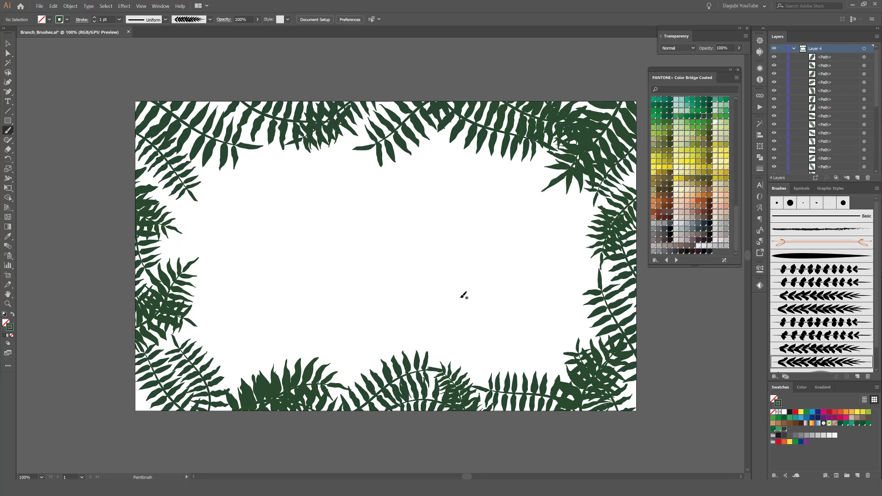
{"action": "left_click_drag", "start_coordinate": [517, 339], "coordinate": [518, 341]}
{"action": "left_click_drag", "start_coordinate": [399, 418], "coordinate": [365, 353]}
{"action": "left_click_drag", "start_coordinate": [183, 419], "coordinate": [236, 352]}
{"action": "left_click_drag", "start_coordinate": [126, 270], "coordinate": [194, 235]}
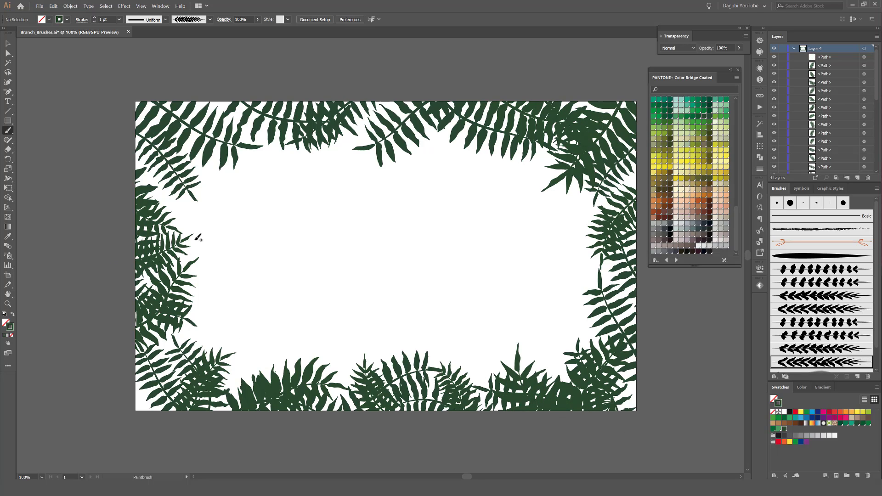
{"action": "left_click_drag", "start_coordinate": [125, 298], "coordinate": [195, 334]}
{"action": "left_click_drag", "start_coordinate": [188, 113], "coordinate": [201, 160]}
{"action": "left_click_drag", "start_coordinate": [264, 102], "coordinate": [251, 157]}
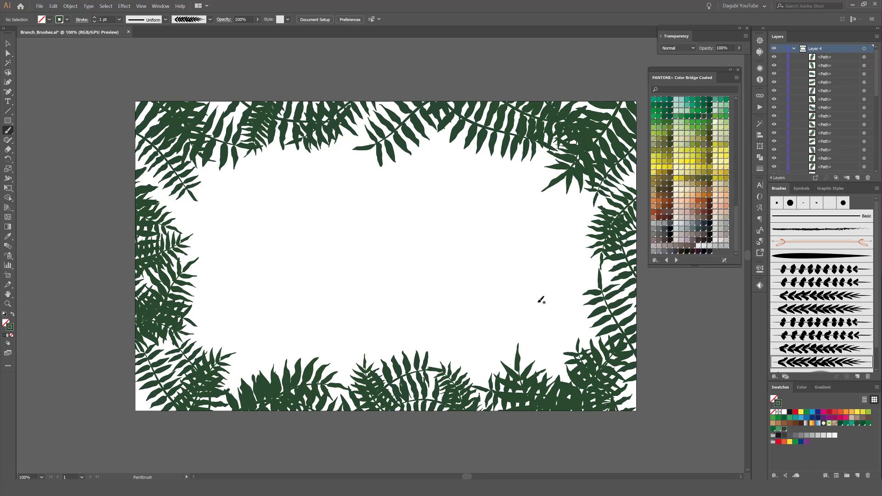
Step: Choose a brighter green PANTONE stroke and paint a second layer of eleven leaves around all edges with the fourth roughened brush
{"action": "left_click", "coordinate": [692, 117]}
{"action": "left_click_drag", "start_coordinate": [126, 133], "coordinate": [204, 214]}
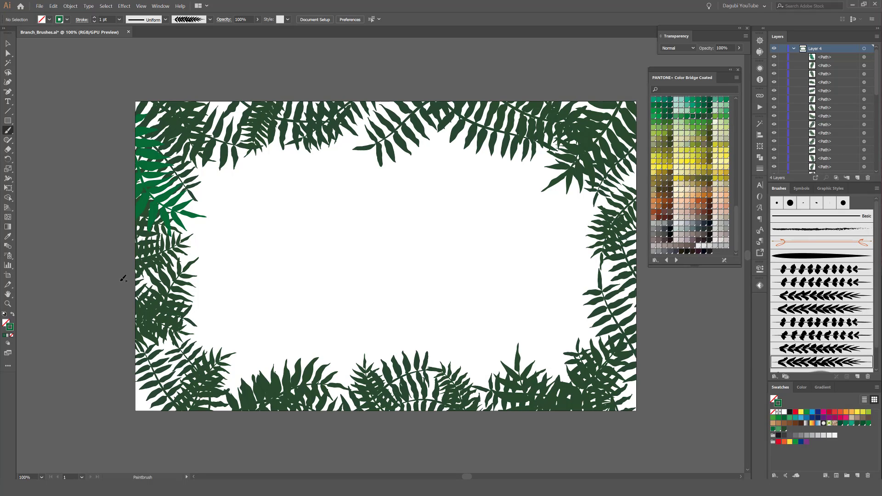
{"action": "left_click_drag", "start_coordinate": [126, 276], "coordinate": [171, 295]}
{"action": "left_click_drag", "start_coordinate": [112, 363], "coordinate": [195, 341]}
{"action": "left_click_drag", "start_coordinate": [243, 427], "coordinate": [330, 390]}
{"action": "left_click_drag", "start_coordinate": [450, 425], "coordinate": [411, 367]}
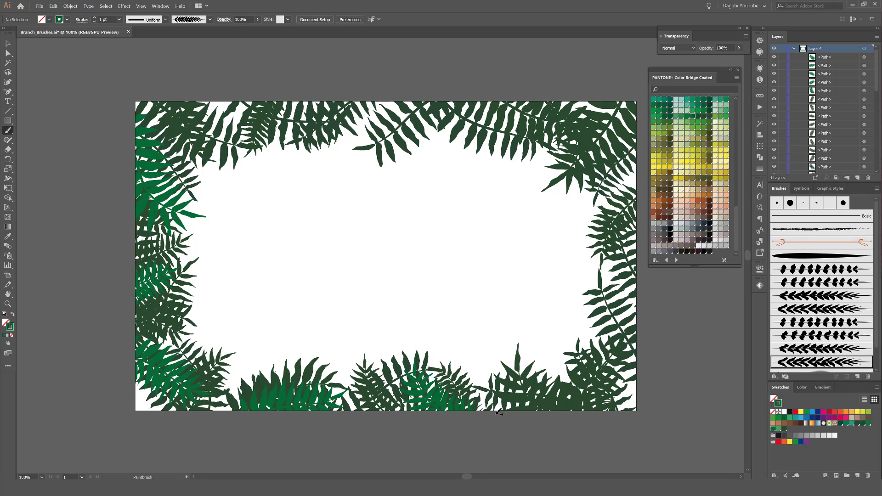
{"action": "left_click_drag", "start_coordinate": [581, 415], "coordinate": [524, 374]}
{"action": "left_click_drag", "start_coordinate": [661, 390], "coordinate": [626, 267]}
{"action": "left_click_drag", "start_coordinate": [638, 126], "coordinate": [602, 220]}
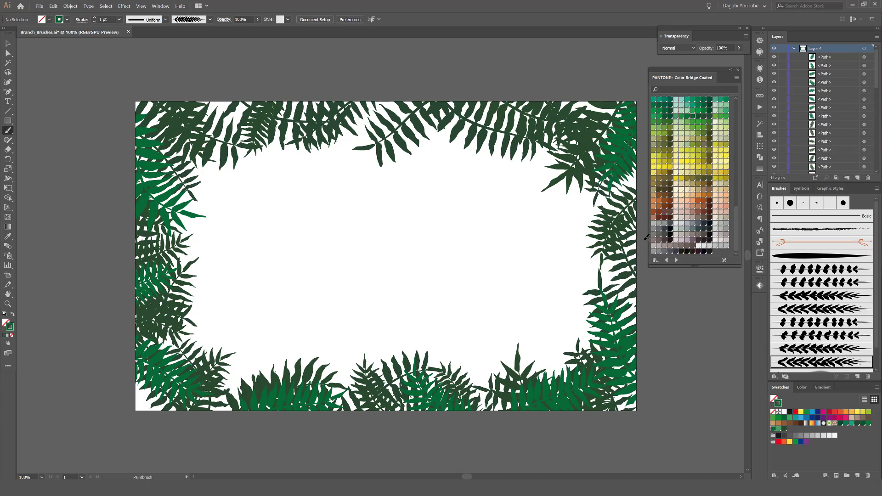
{"action": "left_click_drag", "start_coordinate": [519, 91], "coordinate": [432, 149]}
{"action": "left_click_drag", "start_coordinate": [288, 89], "coordinate": [349, 160]}
{"action": "left_click_drag", "start_coordinate": [246, 87], "coordinate": [250, 185]}
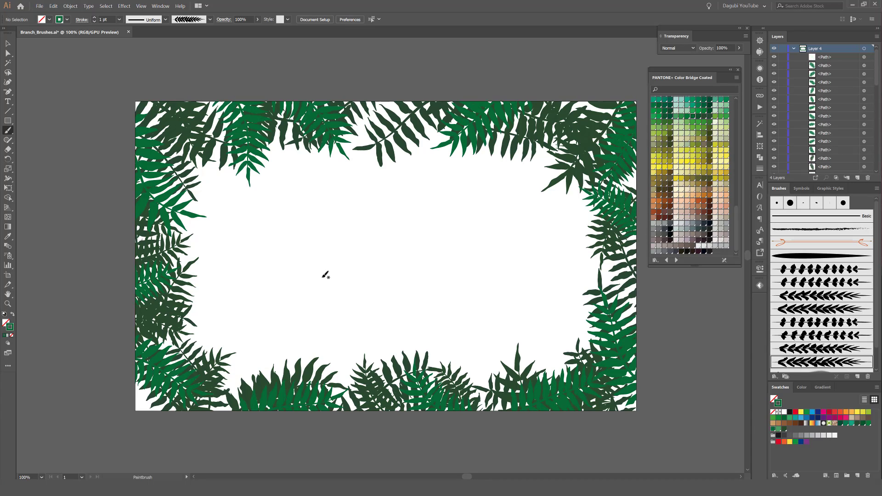
Step: Add eight leaves in the same brighter green around the frame with the third roughened leaf brush
{"action": "left_click", "coordinate": [821, 350]}
{"action": "left_click_drag", "start_coordinate": [185, 85], "coordinate": [216, 201]}
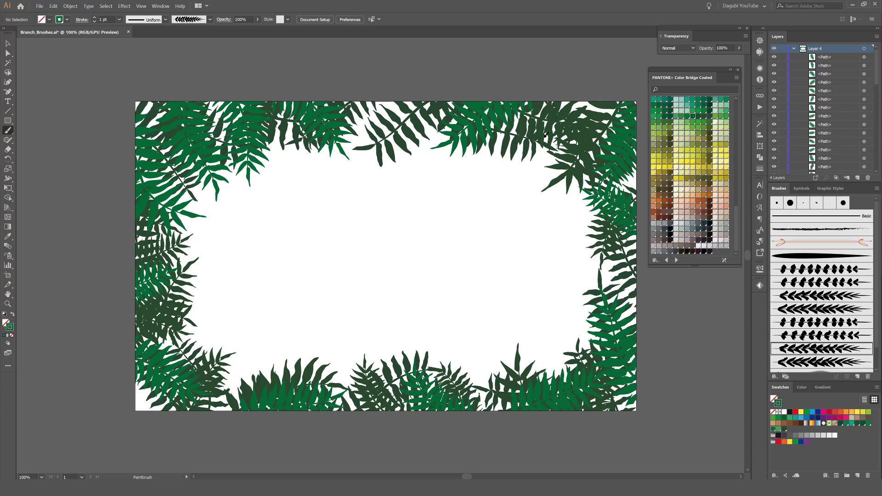
{"action": "left_click_drag", "start_coordinate": [557, 86], "coordinate": [505, 187]}
{"action": "left_click_drag", "start_coordinate": [654, 287], "coordinate": [564, 289]}
{"action": "left_click_drag", "start_coordinate": [487, 427], "coordinate": [485, 342]}
{"action": "left_click_drag", "start_coordinate": [352, 411], "coordinate": [347, 348]}
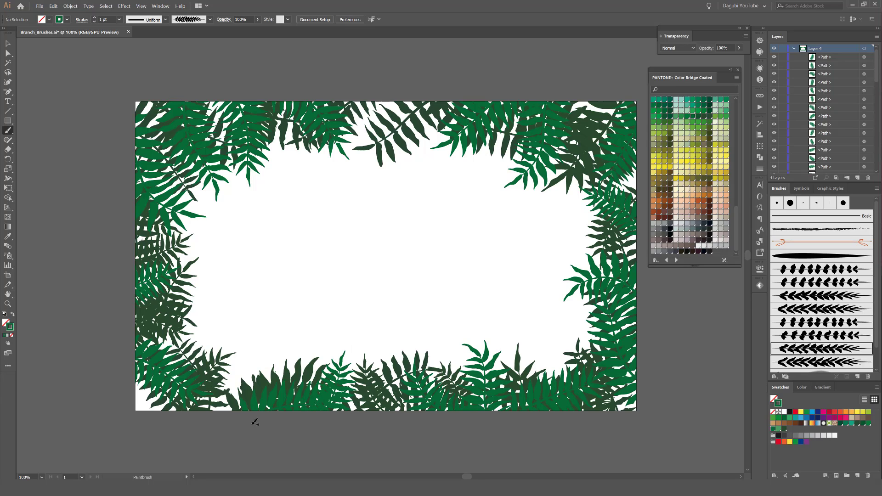
{"action": "left_click_drag", "start_coordinate": [252, 416], "coordinate": [273, 333]}
{"action": "left_click_drag", "start_coordinate": [115, 202], "coordinate": [210, 248]}
{"action": "left_click_drag", "start_coordinate": [161, 373], "coordinate": [163, 370]}
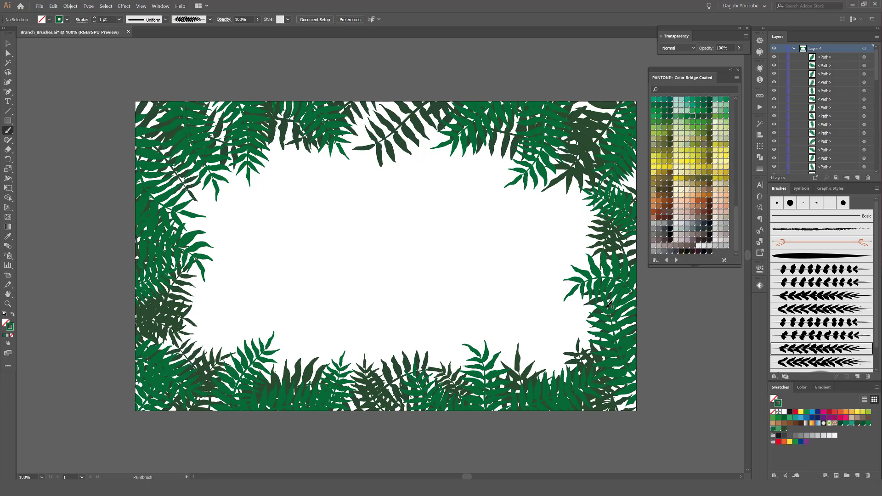
Step: Paint twelve leaves around the frame in another mid-green PANTONE stroke with the second roughened leaf brush
{"action": "left_click", "coordinate": [851, 337]}
{"action": "left_click", "coordinate": [687, 116]}
{"action": "left_click_drag", "start_coordinate": [571, 82], "coordinate": [549, 212]}
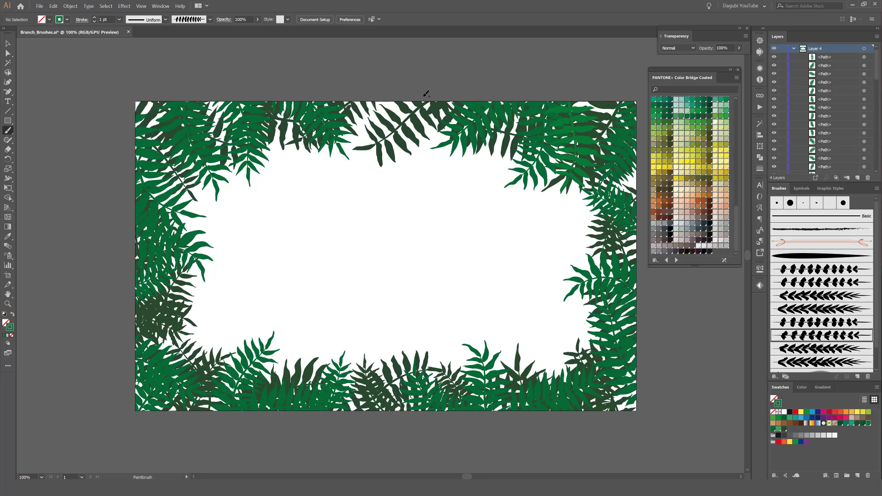
{"action": "left_click_drag", "start_coordinate": [423, 92], "coordinate": [354, 166]}
{"action": "left_click_drag", "start_coordinate": [293, 92], "coordinate": [292, 181]}
{"action": "left_click_drag", "start_coordinate": [135, 205], "coordinate": [197, 190]}
{"action": "left_click_drag", "start_coordinate": [246, 415], "coordinate": [264, 357]}
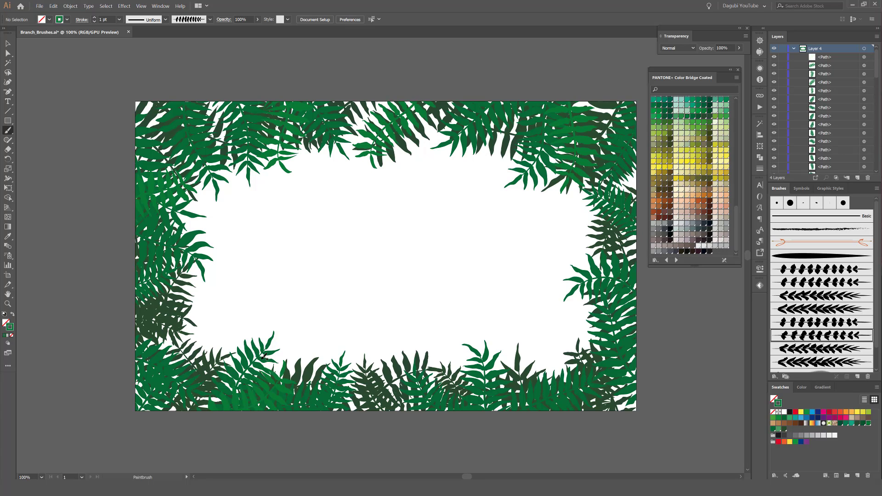
{"action": "left_click_drag", "start_coordinate": [193, 416], "coordinate": [208, 327]}
{"action": "left_click_drag", "start_coordinate": [367, 415], "coordinate": [409, 350]}
{"action": "left_click_drag", "start_coordinate": [528, 416], "coordinate": [574, 346]}
{"action": "left_click_drag", "start_coordinate": [625, 416], "coordinate": [594, 344]}
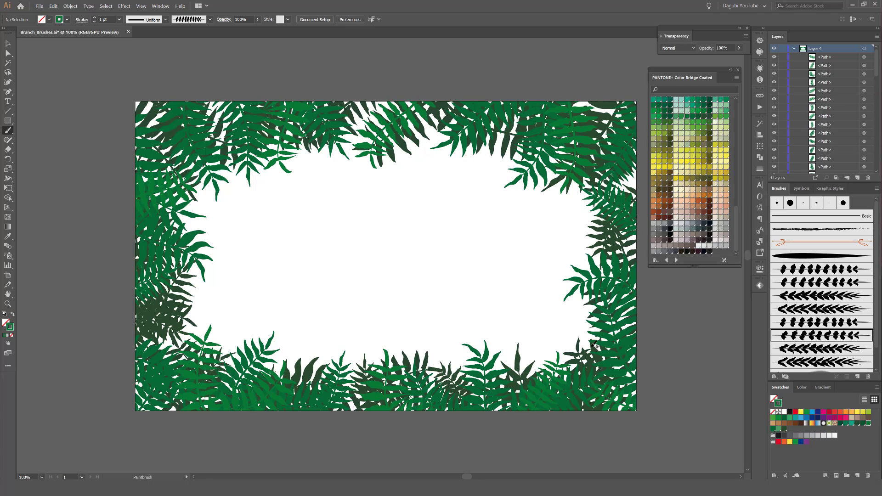
{"action": "left_click_drag", "start_coordinate": [645, 223], "coordinate": [578, 260]}
{"action": "left_click_drag", "start_coordinate": [643, 271], "coordinate": [570, 197]}
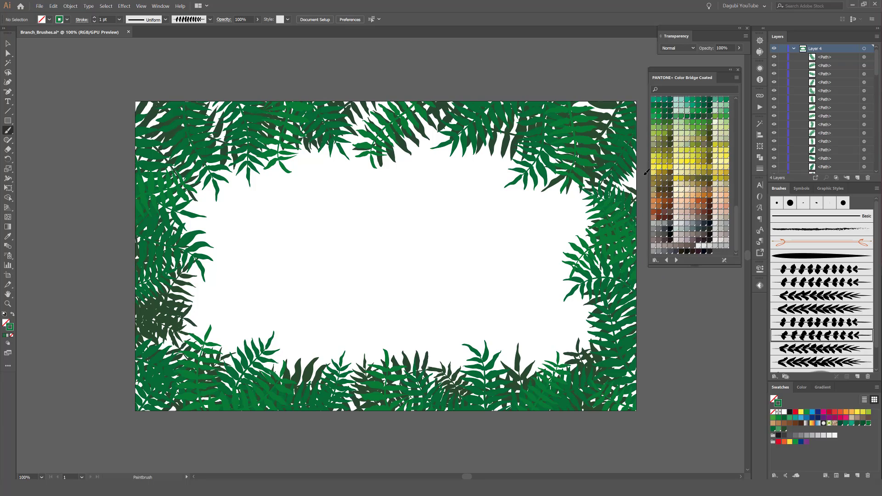
{"action": "left_click_drag", "start_coordinate": [636, 177], "coordinate": [565, 207]}
Step: Paint seven leaves in a slightly lighter PANTONE green along the top and bottom edges with the first roughened leaf brush
{"action": "left_click", "coordinate": [822, 323]}
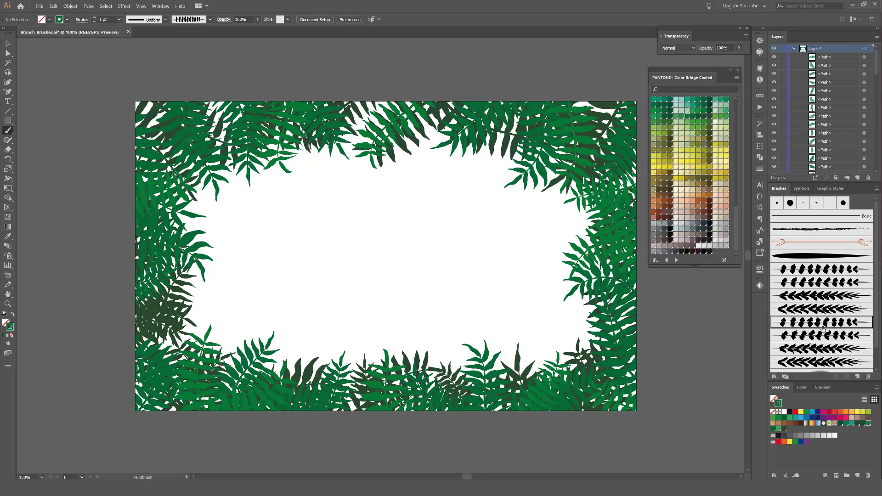
{"action": "left_click", "coordinate": [682, 118]}
{"action": "left_click_drag", "start_coordinate": [541, 94], "coordinate": [581, 165]}
{"action": "left_click_drag", "start_coordinate": [485, 82], "coordinate": [445, 143]}
{"action": "left_click_drag", "start_coordinate": [367, 90], "coordinate": [337, 155]}
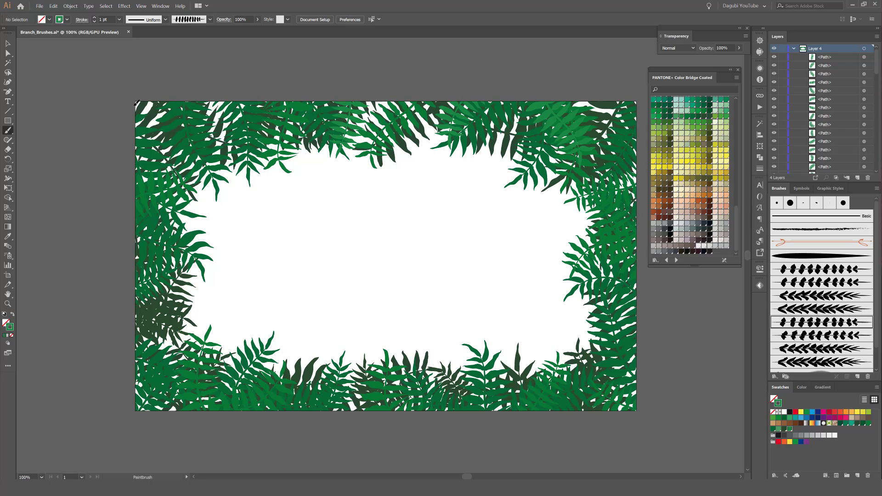
{"action": "left_click_drag", "start_coordinate": [137, 103], "coordinate": [197, 153]}
{"action": "left_click_drag", "start_coordinate": [167, 410], "coordinate": [241, 339]}
{"action": "left_click_drag", "start_coordinate": [411, 411], "coordinate": [440, 361]}
{"action": "left_click_drag", "start_coordinate": [600, 410], "coordinate": [552, 369]}
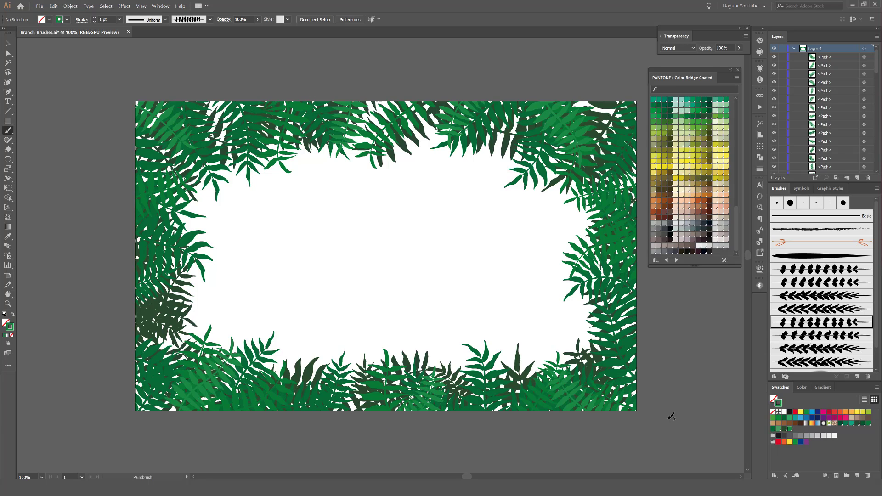
Step: Paint a top layer of pale green leaves around the frame with the fourth roughened leaf brush
{"action": "left_click", "coordinate": [831, 363]}
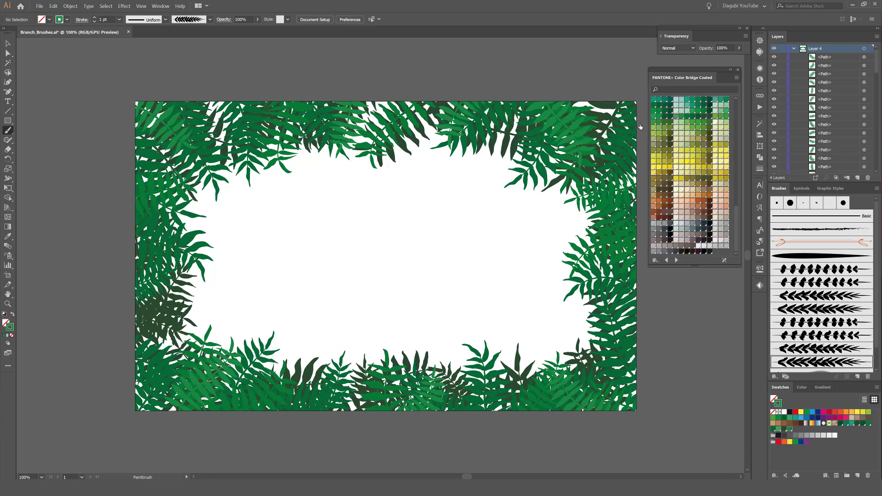
{"action": "left_click_drag", "start_coordinate": [246, 102], "coordinate": [210, 201]}
{"action": "left_click_drag", "start_coordinate": [354, 121], "coordinate": [412, 127]}
{"action": "left_click_drag", "start_coordinate": [635, 259], "coordinate": [590, 316]}
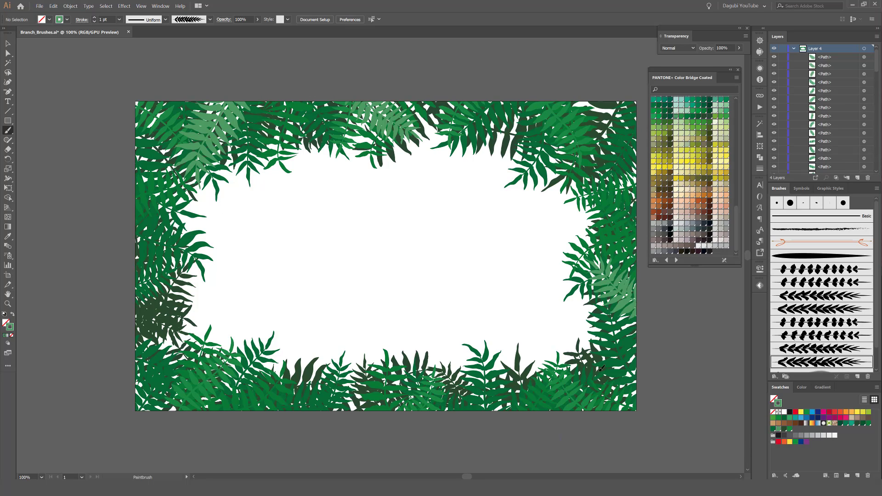
{"action": "left_click_drag", "start_coordinate": [615, 410], "coordinate": [551, 345]}
{"action": "left_click_drag", "start_coordinate": [440, 411], "coordinate": [395, 368]}
{"action": "left_click_drag", "start_coordinate": [342, 410], "coordinate": [367, 338]}
{"action": "left_click_drag", "start_coordinate": [137, 354], "coordinate": [219, 319]}
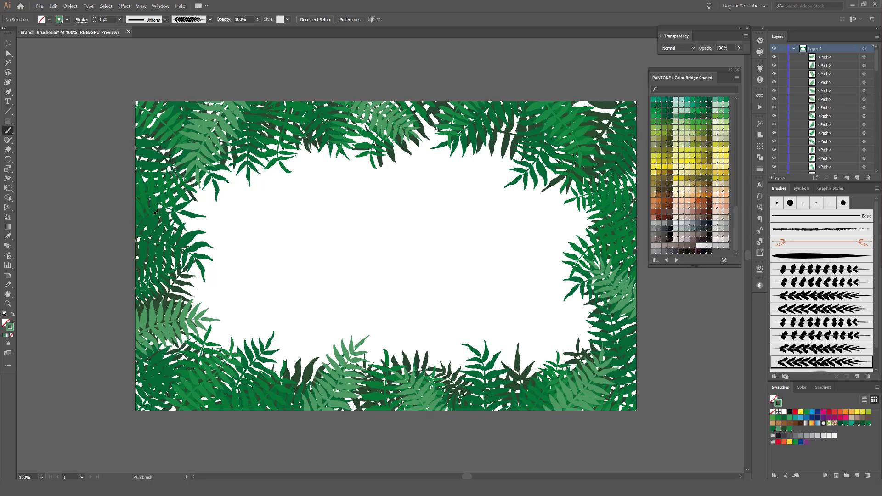
{"action": "left_click_drag", "start_coordinate": [157, 211], "coordinate": [181, 264]}
Step: Add six pale green leaves at the upper right, bottom and right edges with the third roughened leaf brush
{"action": "left_click", "coordinate": [838, 350]}
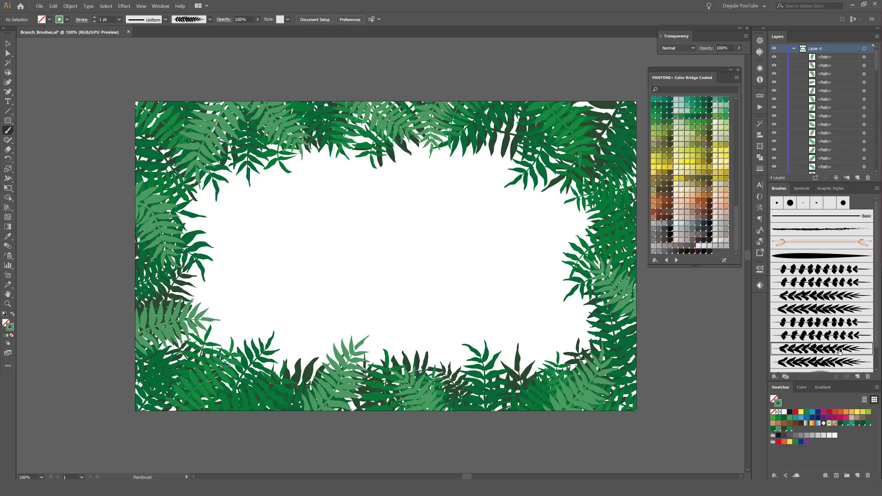
{"action": "left_click_drag", "start_coordinate": [574, 179], "coordinate": [630, 103]}
{"action": "left_click_drag", "start_coordinate": [523, 102], "coordinate": [488, 169]}
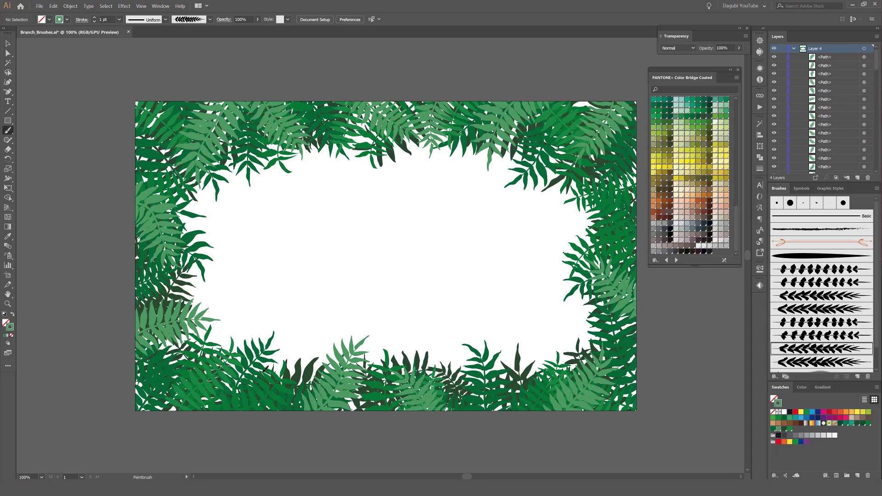
{"action": "left_click_drag", "start_coordinate": [265, 369], "coordinate": [251, 329]}
{"action": "left_click_drag", "start_coordinate": [544, 411], "coordinate": [480, 356]}
{"action": "left_click_drag", "start_coordinate": [487, 411], "coordinate": [447, 363]}
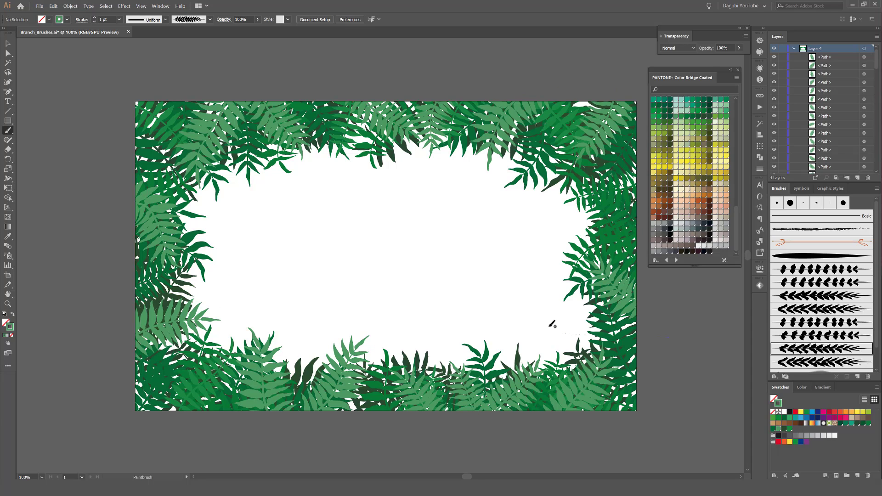
{"action": "left_click_drag", "start_coordinate": [552, 324], "coordinate": [550, 325]}
Step: Draw a 340 x 210 mm rectangle behind the leaves covering the artboard and fill it with a dark PANTONE green
{"action": "left_click", "coordinate": [7, 120]}
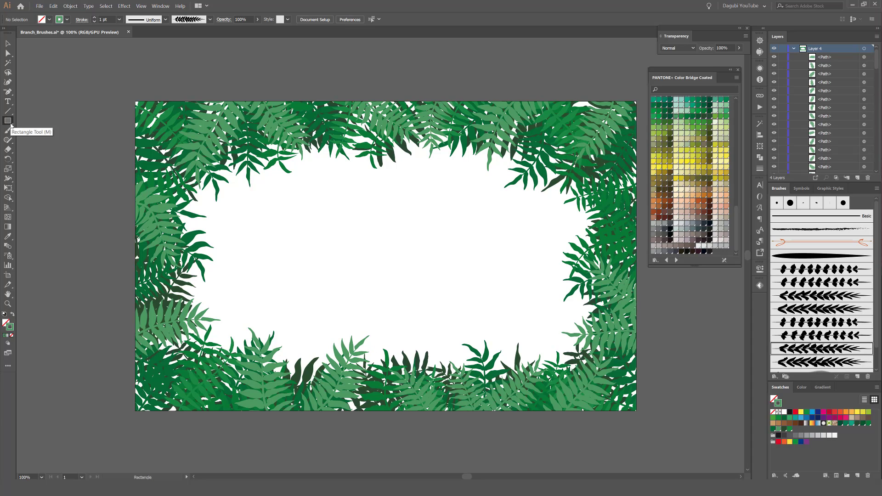
{"action": "left_click", "coordinate": [8, 343]}
{"action": "left_click", "coordinate": [32, 350]}
{"action": "left_click_drag", "start_coordinate": [134, 98], "coordinate": [636, 410]}
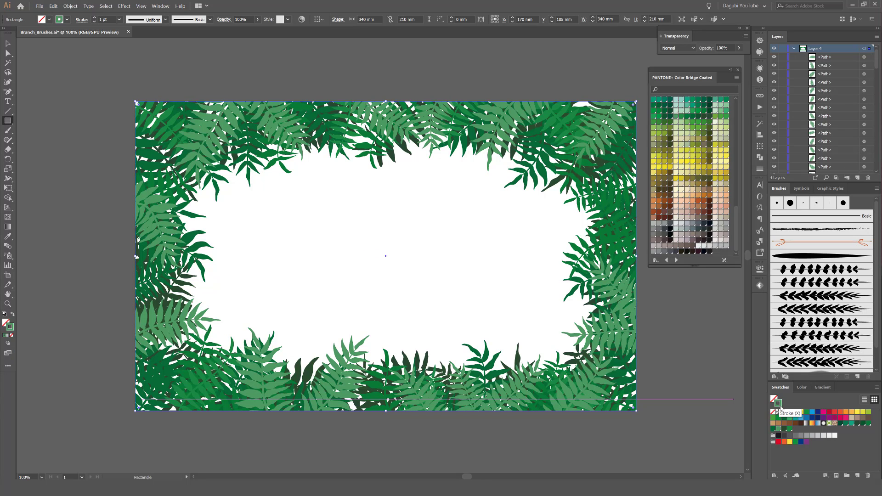
{"action": "left_click", "coordinate": [710, 116]}
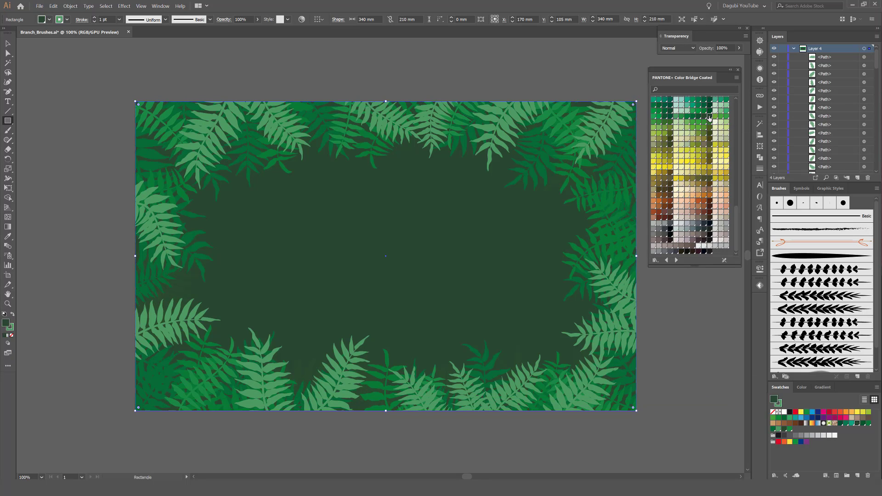
Step: Remove the background rectangle's stroke, switch its fill to CMYK and darken it with cyan 68% and black 69%
{"action": "left_click", "coordinate": [778, 404]}
{"action": "left_click", "coordinate": [773, 412]}
{"action": "left_click", "coordinate": [801, 387]}
{"action": "left_click", "coordinate": [773, 406]}
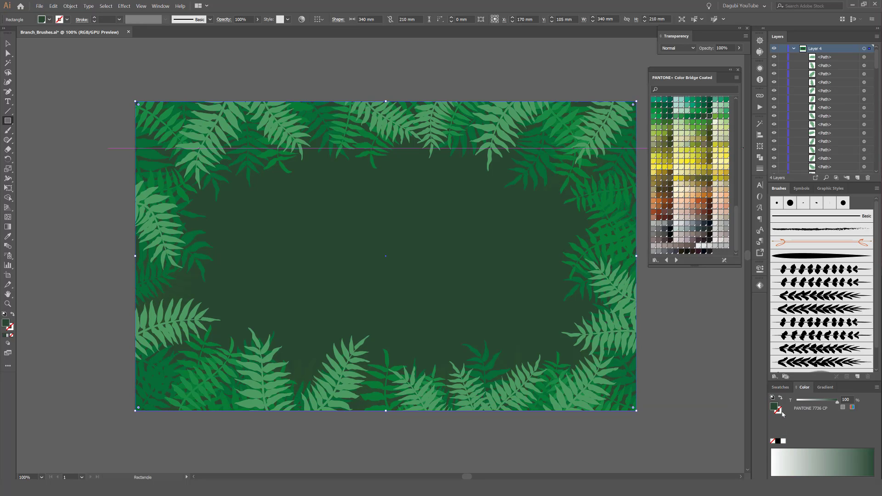
{"action": "left_click", "coordinate": [877, 389]}
{"action": "left_click", "coordinate": [849, 419]}
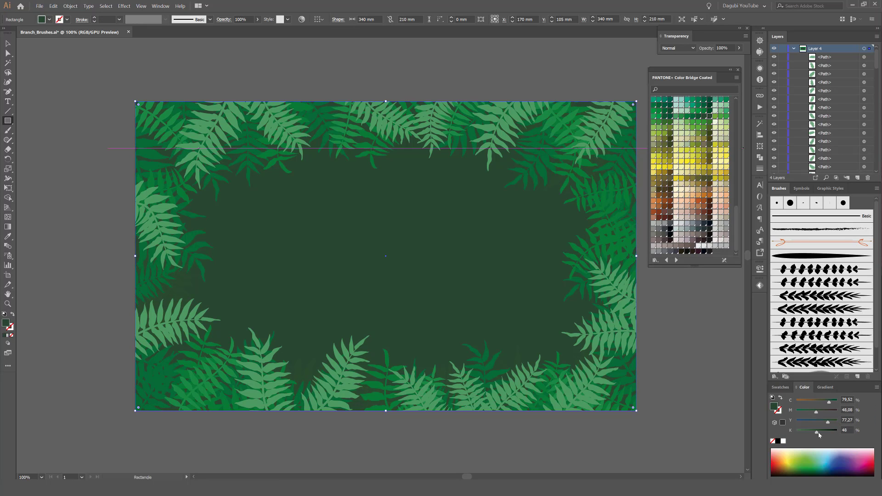
{"action": "left_click_drag", "start_coordinate": [819, 434], "coordinate": [824, 406]}
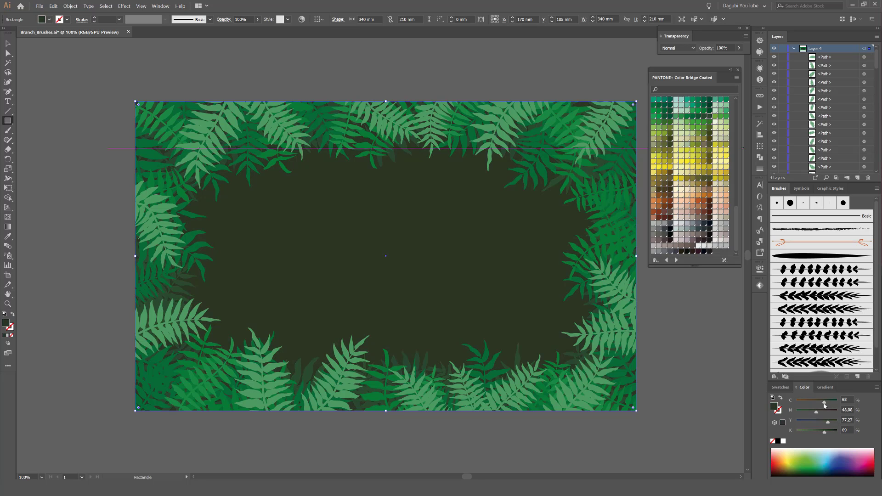
Step: Deselect the artwork and hide the dark background rectangle at the bottom of Layer 4
{"action": "left_click", "coordinate": [721, 393]}
{"action": "scroll", "coordinate": [838, 110], "scroll_direction": "down", "scroll_amount": 1}
{"action": "scroll", "coordinate": [838, 110], "scroll_direction": "down", "scroll_amount": 5}
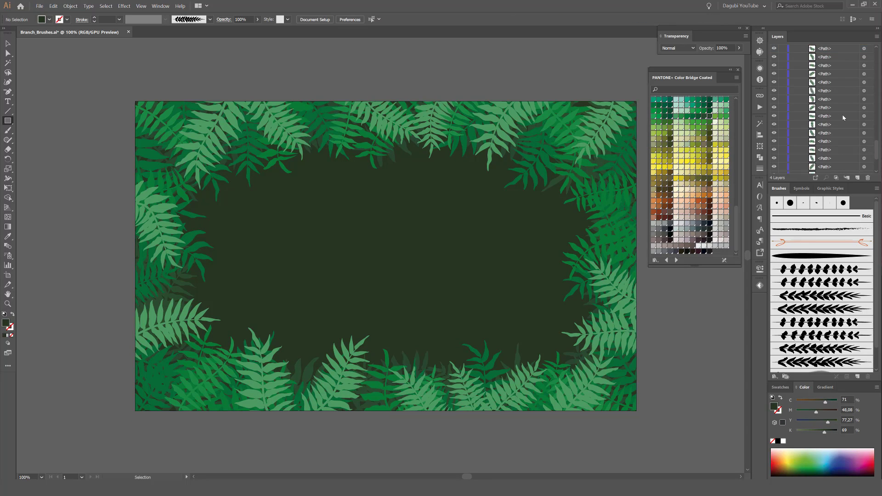
{"action": "left_click", "coordinate": [852, 144]}
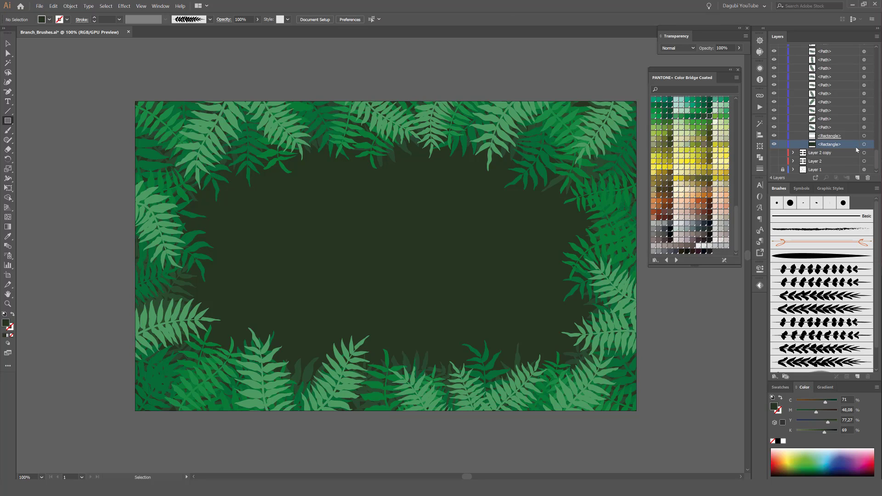
{"action": "left_click", "coordinate": [773, 145]}
Step: Paint a large leaf from the upper-left corner curving to the artboard's centre with the first roughened leaf brush
{"action": "left_click", "coordinate": [7, 130]}
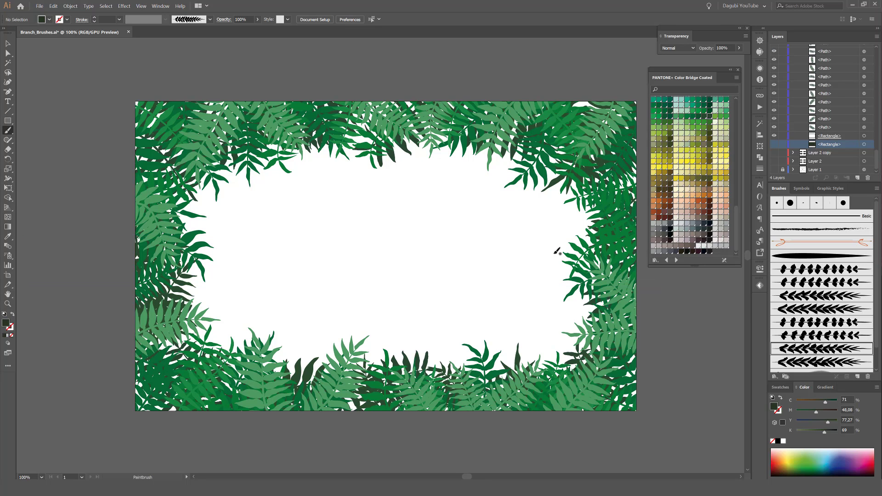
{"action": "left_click", "coordinate": [822, 322]}
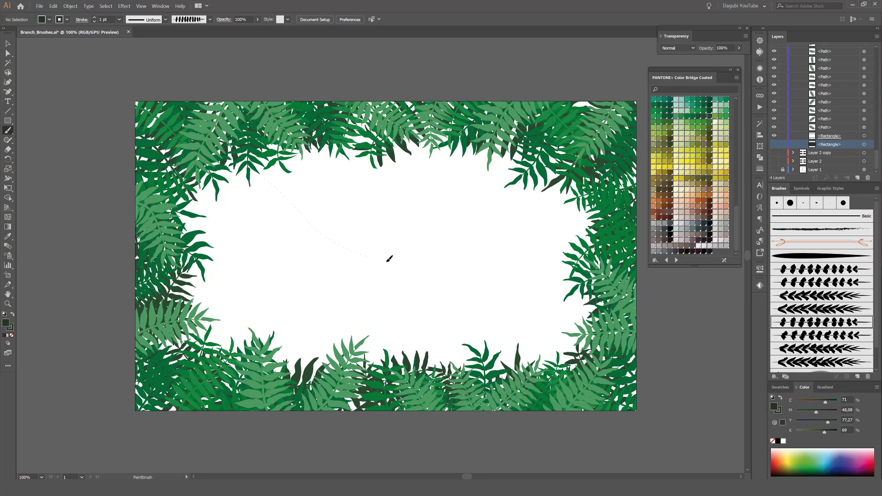
{"action": "left_click_drag", "start_coordinate": [389, 259], "coordinate": [413, 260]}
Step: Recolour the new large leaf's stroke to a dark PANTONE green against the background rectangle, and hide the rectangle again
{"action": "left_click", "coordinate": [774, 153]}
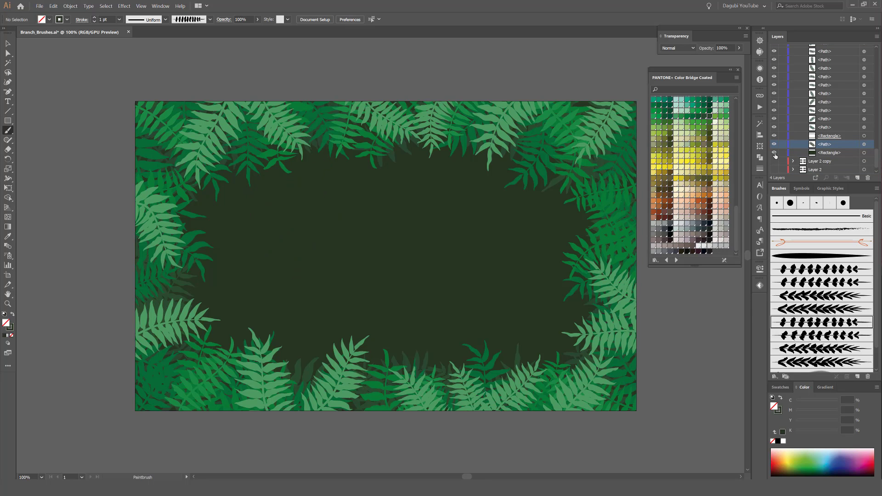
{"action": "left_click", "coordinate": [863, 144]}
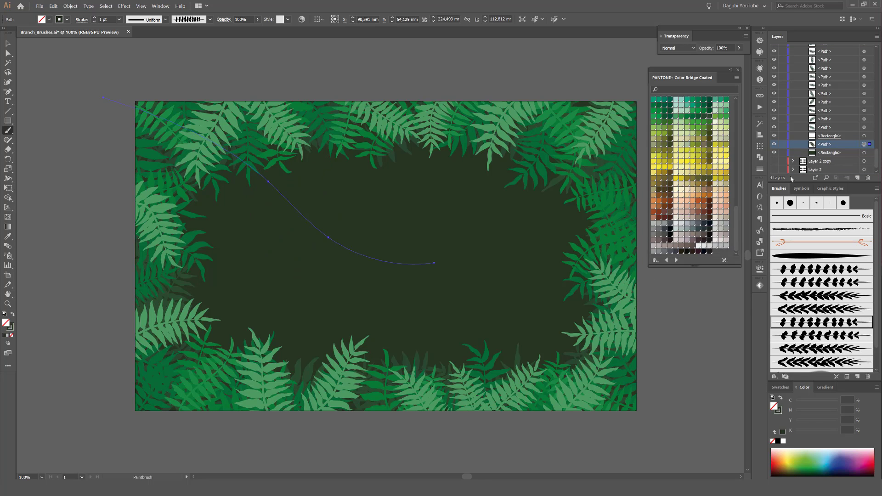
{"action": "left_click", "coordinate": [776, 410]}
{"action": "left_click", "coordinate": [709, 117]}
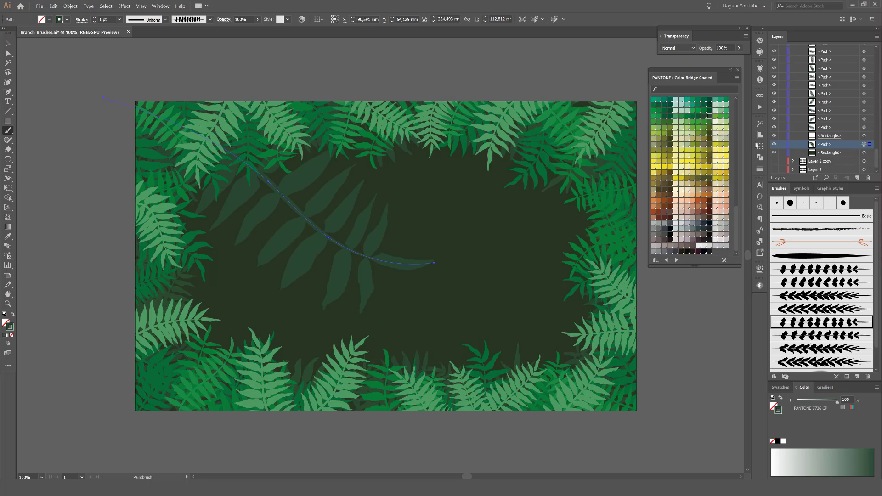
{"action": "left_click", "coordinate": [774, 153]}
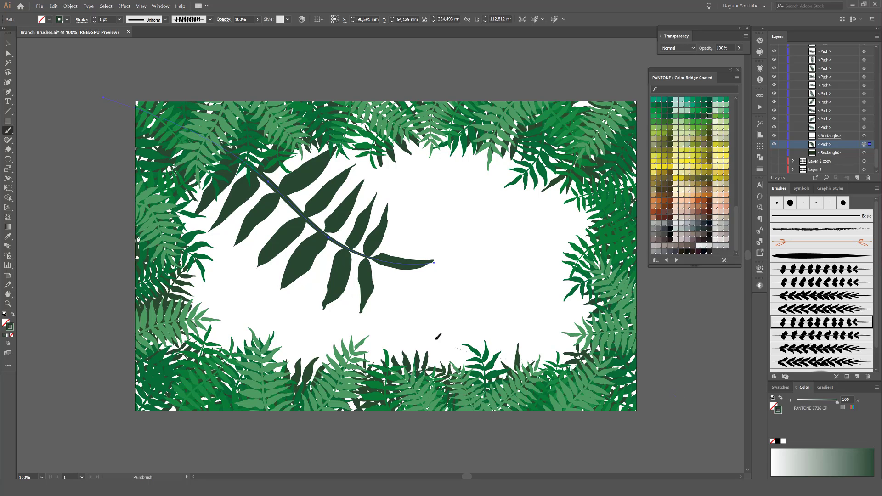
Step: Paint three more large dark leaves reaching inward from the upper right, lower right and lower left with the first roughened brush
{"action": "mouse_move", "coordinate": [437, 337]}
{"action": "left_mouse_down"}
{"action": "mouse_move", "coordinate": [416, 330]}
{"action": "mouse_move", "coordinate": [425, 336]}
{"action": "left_mouse_up"}
{"action": "left_click", "coordinate": [812, 337]}
{"action": "left_click", "coordinate": [801, 323]}
{"action": "left_click_drag", "start_coordinate": [316, 339], "coordinate": [393, 330]}
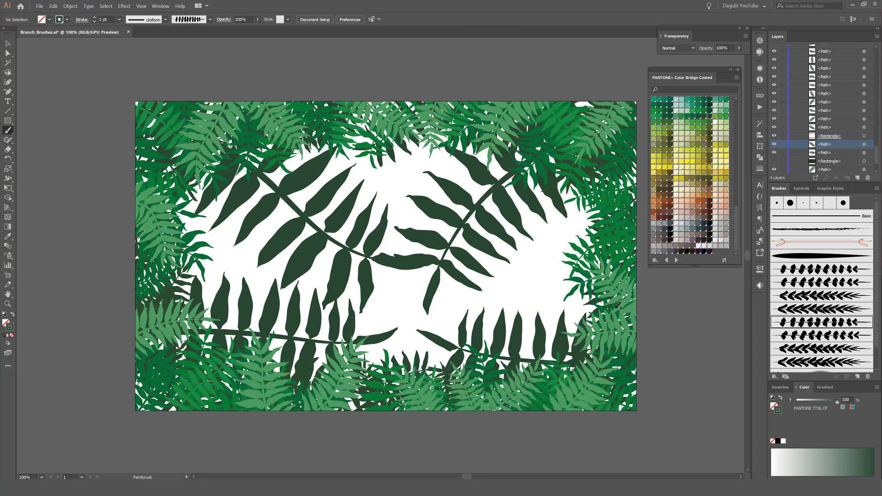
Step: Add dark leaves at the right, bottom, left and top centre with the second, third, fourth and first roughened brushes respectively
{"action": "left_click", "coordinate": [825, 338]}
{"action": "left_click_drag", "start_coordinate": [574, 274], "coordinate": [470, 262]}
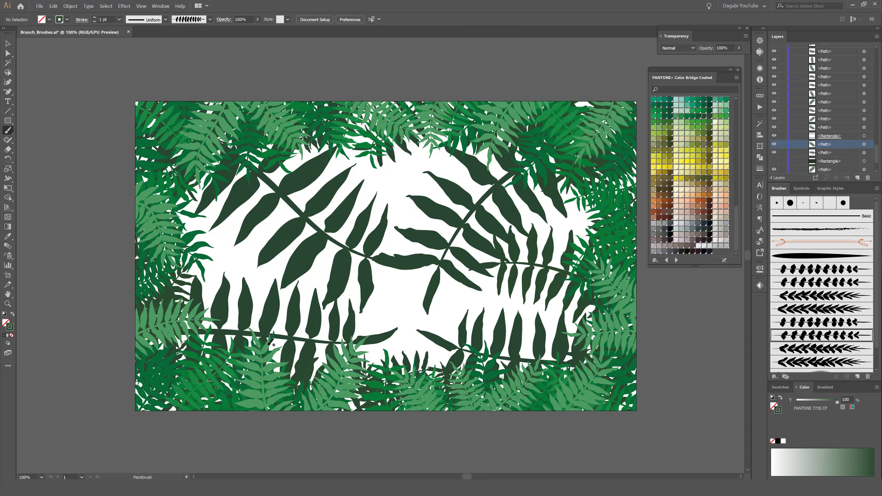
{"action": "left_click", "coordinate": [814, 350]}
{"action": "left_click_drag", "start_coordinate": [359, 360], "coordinate": [437, 277]}
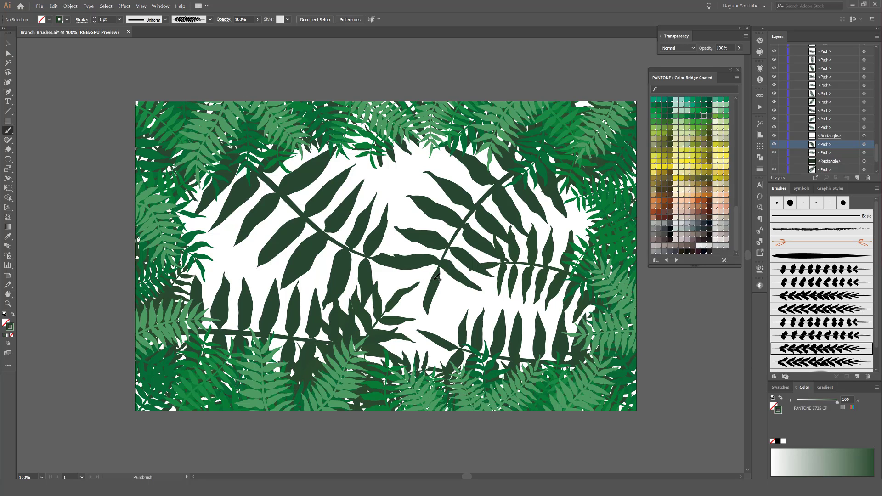
{"action": "left_click", "coordinate": [798, 365]}
{"action": "left_click_drag", "start_coordinate": [193, 242], "coordinate": [269, 266]}
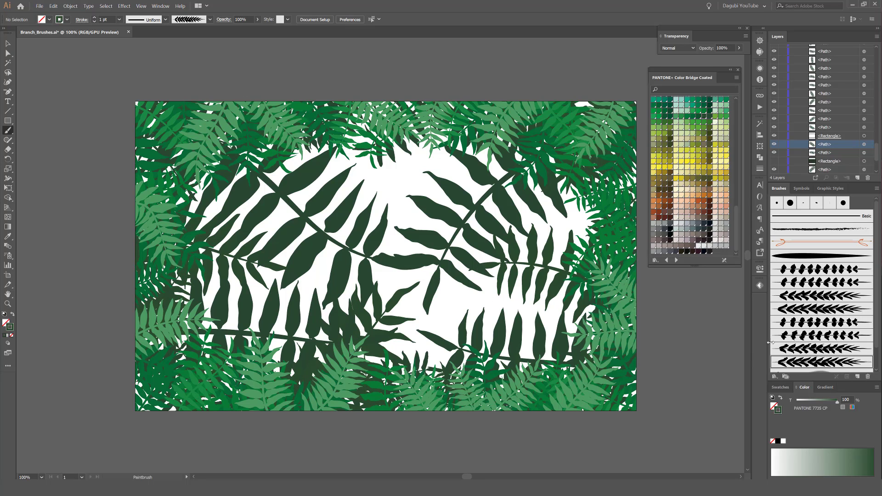
{"action": "left_click", "coordinate": [833, 323]}
{"action": "left_click_drag", "start_coordinate": [402, 134], "coordinate": [403, 229]}
Step: Show the dark background rectangle and place it on its own new layer beneath the leaf layer
{"action": "scroll", "coordinate": [838, 165], "scroll_direction": "down", "scroll_amount": 2}
{"action": "mouse_move", "coordinate": [834, 111]}
{"action": "left_mouse_down"}
{"action": "mouse_move", "coordinate": [839, 165]}
{"action": "mouse_move", "coordinate": [827, 146]}
{"action": "mouse_move", "coordinate": [828, 157]}
{"action": "left_mouse_up"}
{"action": "left_click", "coordinate": [774, 161]}
{"action": "scroll", "coordinate": [829, 155], "scroll_direction": "down", "scroll_amount": 2}
{"action": "left_click", "coordinate": [829, 154]}
{"action": "left_click", "coordinate": [829, 161]}
{"action": "left_click", "coordinate": [857, 178]}
{"action": "left_click", "coordinate": [774, 145]}
{"action": "left_click", "coordinate": [774, 145]}
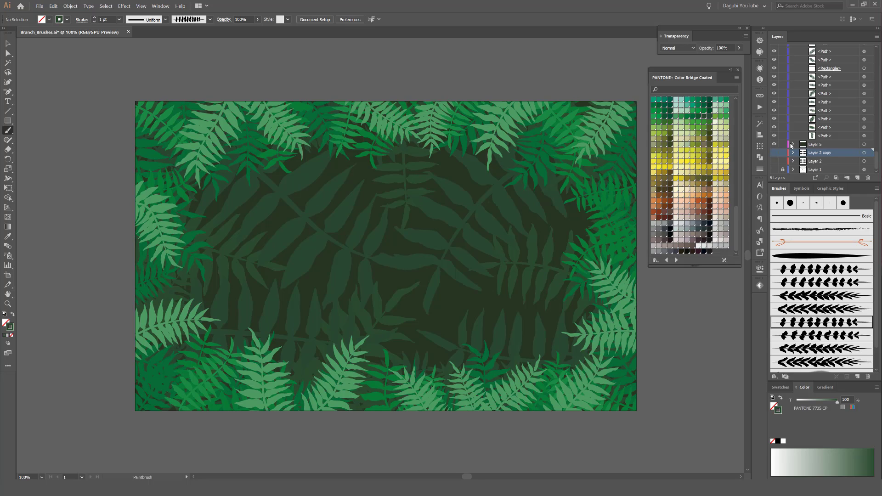
Step: Paint small PANTONE 7734 CP leaves around the frame's inner edge with the fourth roughened brush, above the lowest leaf path
{"action": "left_click", "coordinate": [829, 136]}
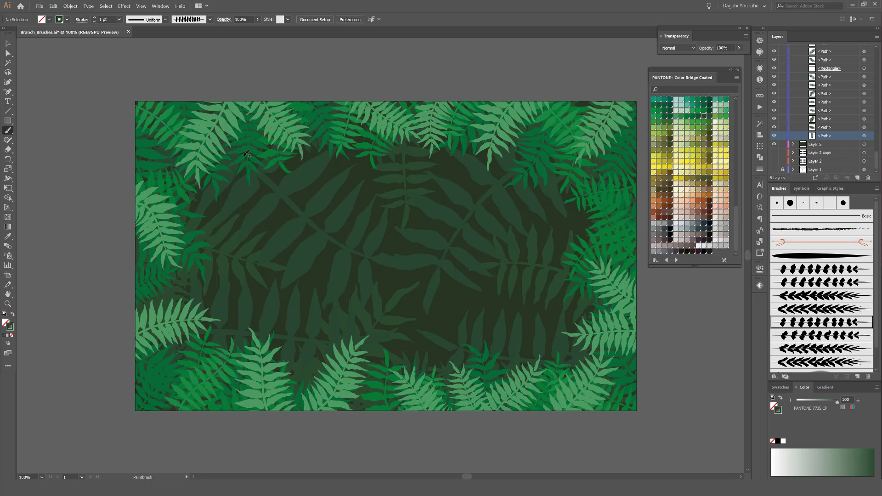
{"action": "left_click", "coordinate": [822, 362]}
{"action": "left_click", "coordinate": [698, 116]}
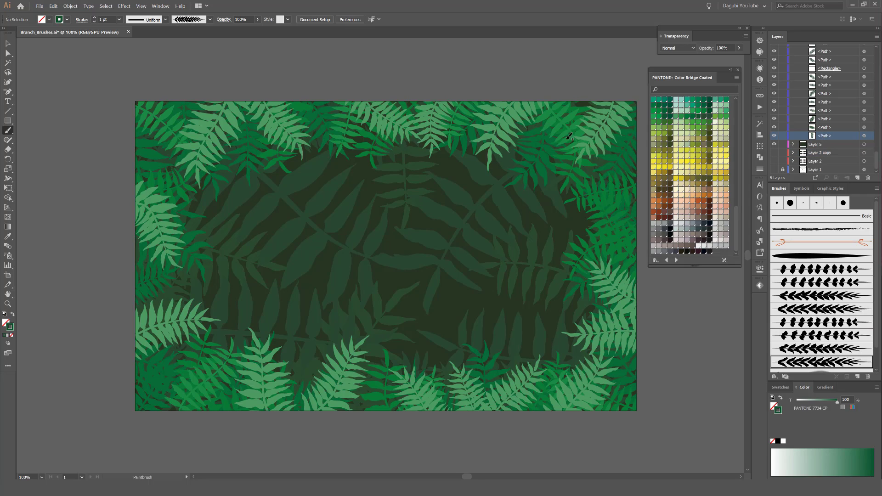
{"action": "left_click_drag", "start_coordinate": [564, 223], "coordinate": [552, 231]}
{"action": "left_click_drag", "start_coordinate": [561, 357], "coordinate": [528, 311]}
{"action": "left_click_drag", "start_coordinate": [425, 371], "coordinate": [427, 329]}
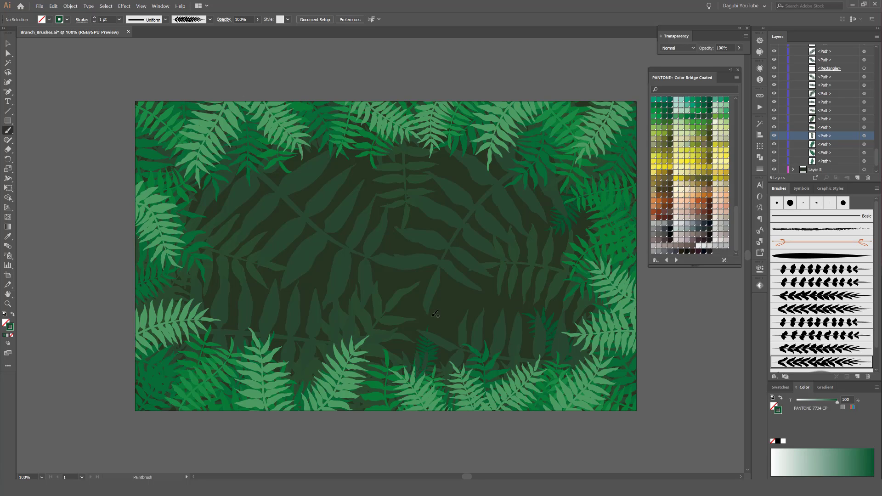
{"action": "left_click_drag", "start_coordinate": [360, 149], "coordinate": [348, 185]}
Step: Paint a small leaf at the frame's upper-right inner edge with the second roughened brush, undoing the stray one near the centre
{"action": "left_click", "coordinate": [832, 350]}
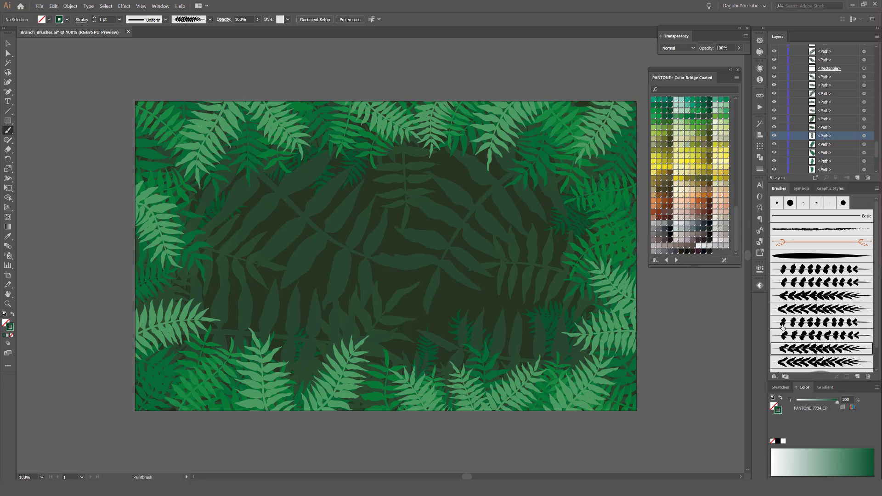
{"action": "left_click", "coordinate": [840, 334]}
{"action": "left_click_drag", "start_coordinate": [468, 247], "coordinate": [462, 267]}
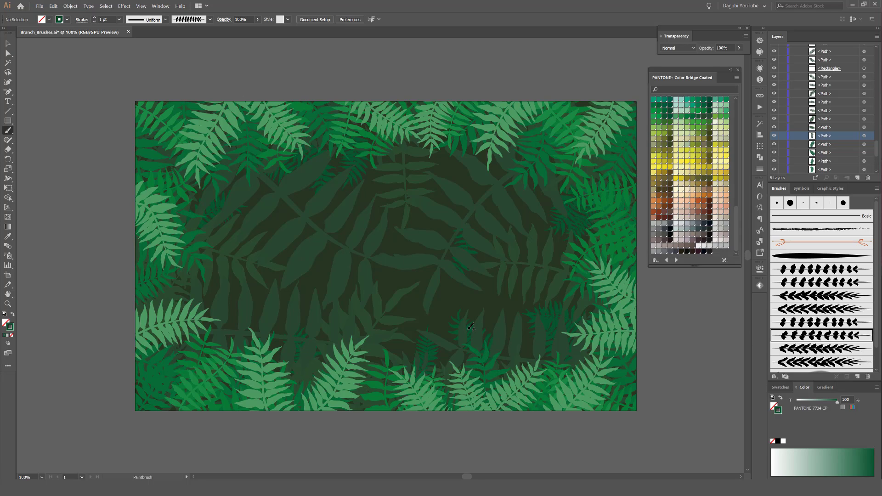
{"action": "key", "text": "ctrl+z"}
{"action": "left_click_drag", "start_coordinate": [497, 131], "coordinate": [473, 195]}
Step: Paint a light green PANTONE 7730 CP leaf in the artboard's upper-left corner with the first roughened brush
{"action": "left_click", "coordinate": [827, 322]}
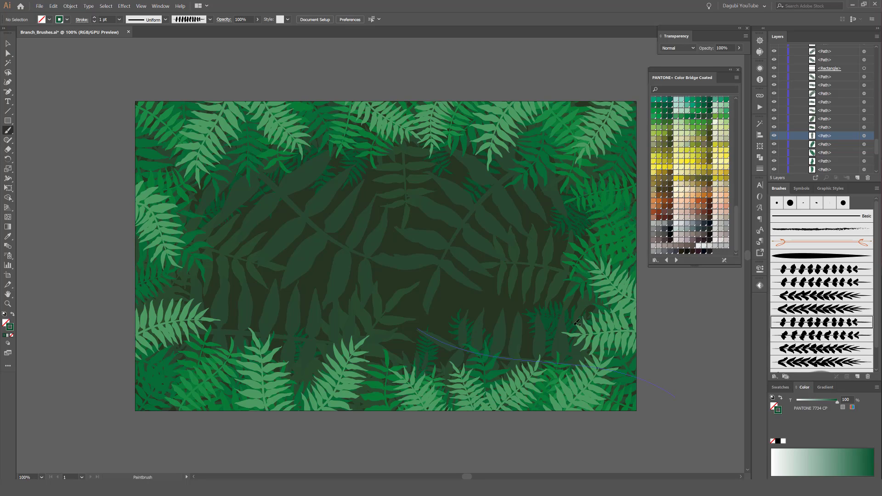
{"action": "left_click", "coordinate": [677, 116]}
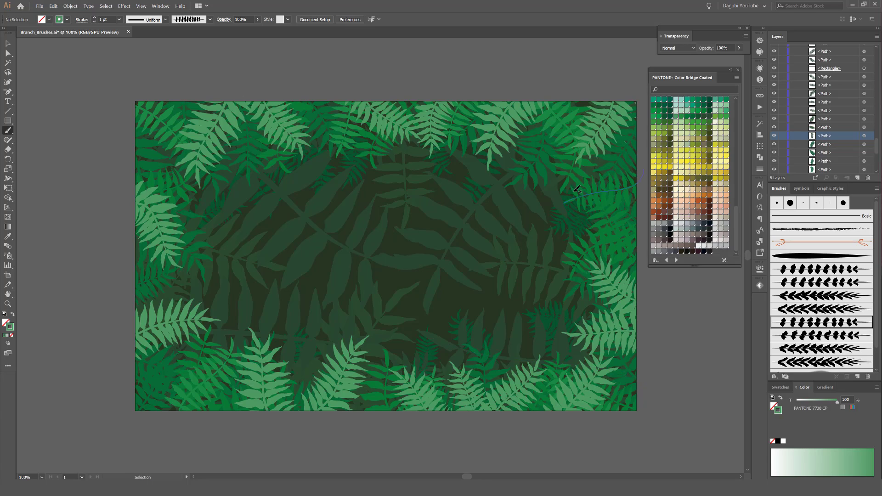
{"action": "left_click_drag", "start_coordinate": [577, 188], "coordinate": [565, 201]}
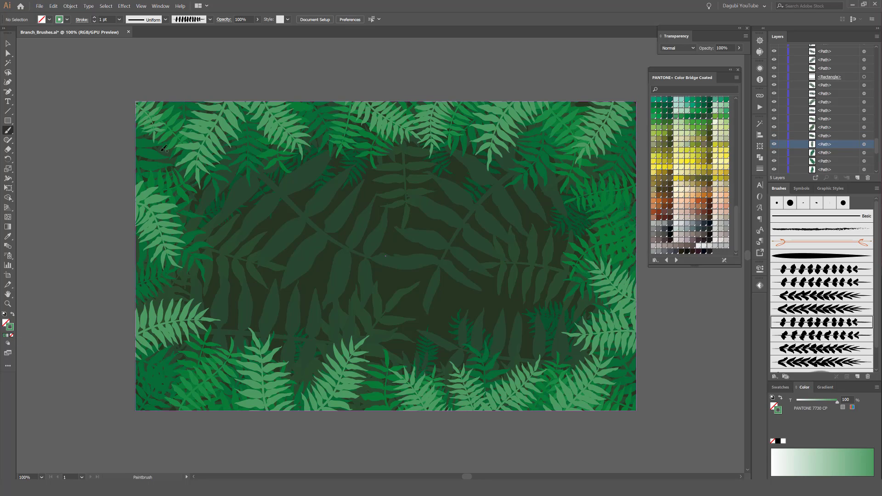
Step: Switch the corner leaf's stroke to CMYK and shift it to yellow-green with cyan 64%, magenta 11% and yellow 78%
{"action": "left_click", "coordinate": [155, 123], "text": "ctrl"}
{"action": "left_click", "coordinate": [876, 387]}
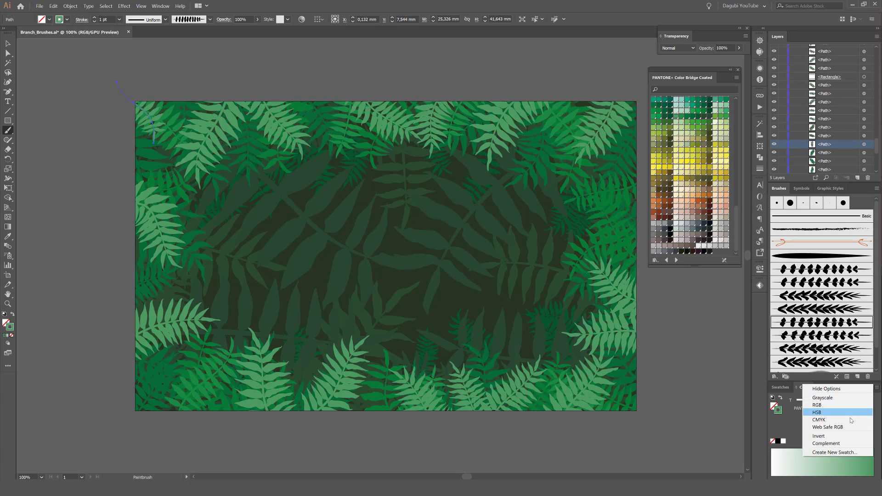
{"action": "left_click", "coordinate": [830, 419]}
{"action": "left_click_drag", "start_coordinate": [827, 404], "coordinate": [829, 423]}
Step: Paint five small yellow-green leaves along the top and upper-right edges, reducing the stroke to 0.75 pt for the last two
{"action": "left_click_drag", "start_coordinate": [162, 85], "coordinate": [202, 131]}
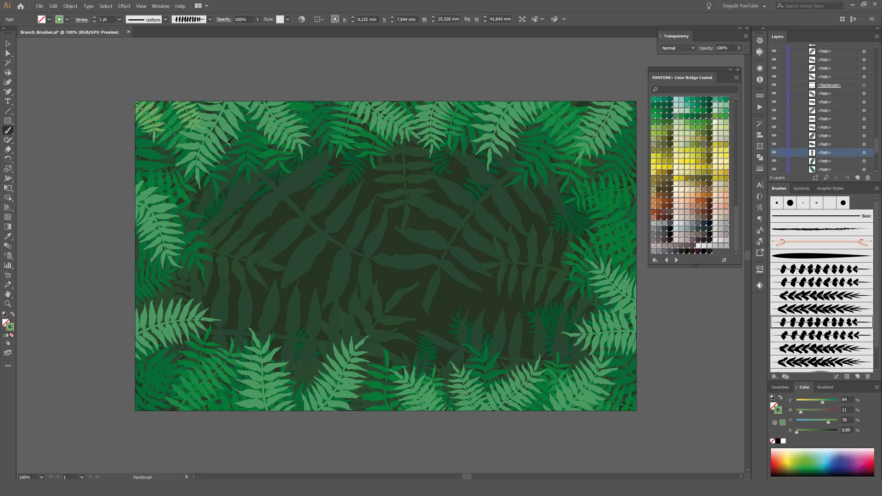
{"action": "left_click_drag", "start_coordinate": [335, 82], "coordinate": [308, 132]}
{"action": "left_click_drag", "start_coordinate": [465, 81], "coordinate": [481, 124]}
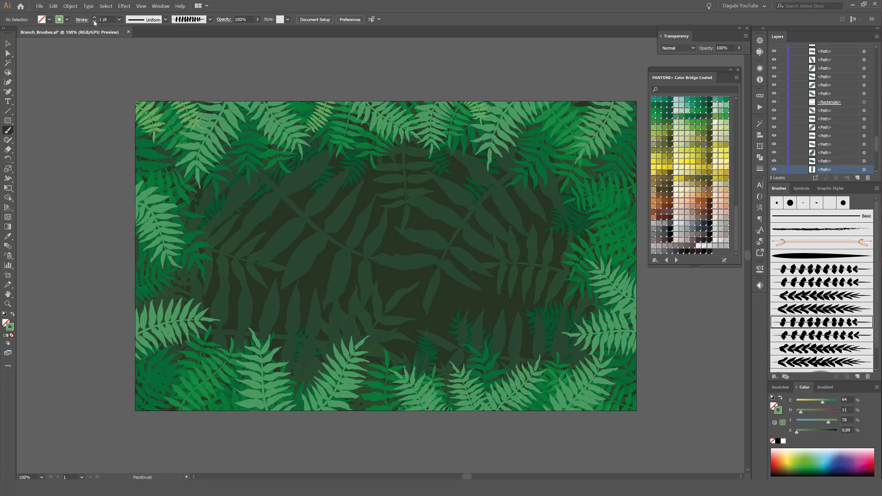
{"action": "left_click_drag", "start_coordinate": [588, 90], "coordinate": [563, 132]}
{"action": "left_click_drag", "start_coordinate": [642, 149], "coordinate": [602, 166]}
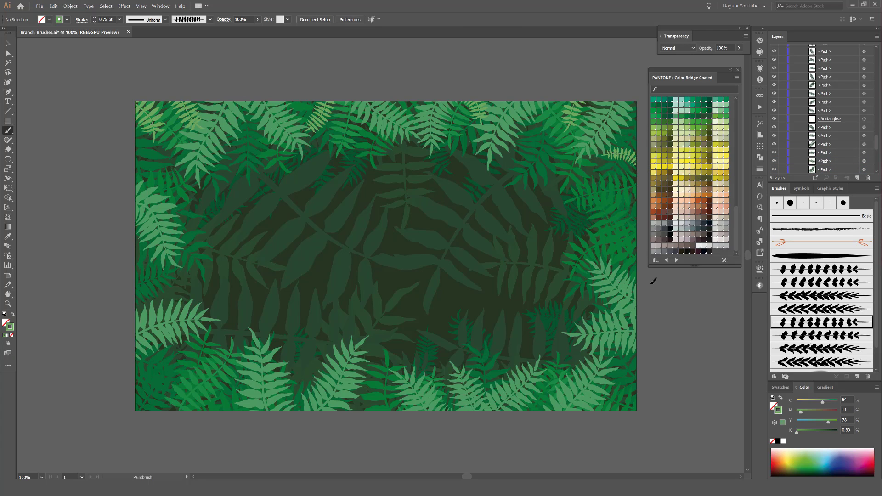
Step: Paint three yellow-green leaves down the lower right edge with the first and second roughened brushes
{"action": "left_click_drag", "start_coordinate": [642, 288], "coordinate": [617, 318]}
{"action": "left_click", "coordinate": [816, 339]}
{"action": "left_click_drag", "start_coordinate": [642, 361], "coordinate": [617, 329]}
{"action": "mouse_move", "coordinate": [642, 370]}
{"action": "left_mouse_down"}
{"action": "mouse_move", "coordinate": [607, 395]}
{"action": "mouse_move", "coordinate": [584, 388]}
{"action": "left_mouse_up"}
Step: Paint five yellow-green leaves along the bottom edge, one with the third roughened brush and four with the fourth
{"action": "left_click", "coordinate": [805, 349]}
{"action": "left_click_drag", "start_coordinate": [548, 415], "coordinate": [556, 378]}
{"action": "left_click", "coordinate": [797, 361]}
{"action": "left_click_drag", "start_coordinate": [466, 416], "coordinate": [425, 393]}
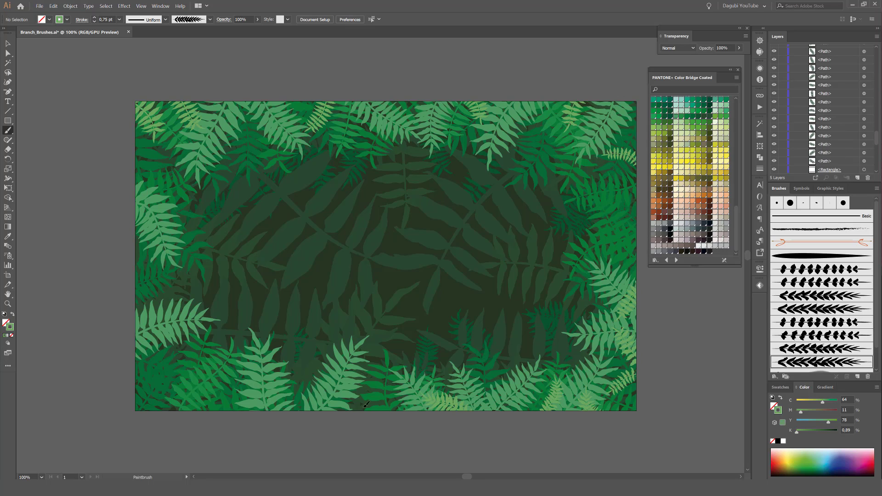
{"action": "left_click_drag", "start_coordinate": [360, 416], "coordinate": [379, 366]}
{"action": "left_click_drag", "start_coordinate": [311, 419], "coordinate": [281, 386]}
{"action": "left_click_drag", "start_coordinate": [236, 420], "coordinate": [211, 376]}
Step: Paint three yellow-green leaves up the left edge from the lower-left corner with the first roughened brush
{"action": "left_click", "coordinate": [818, 326]}
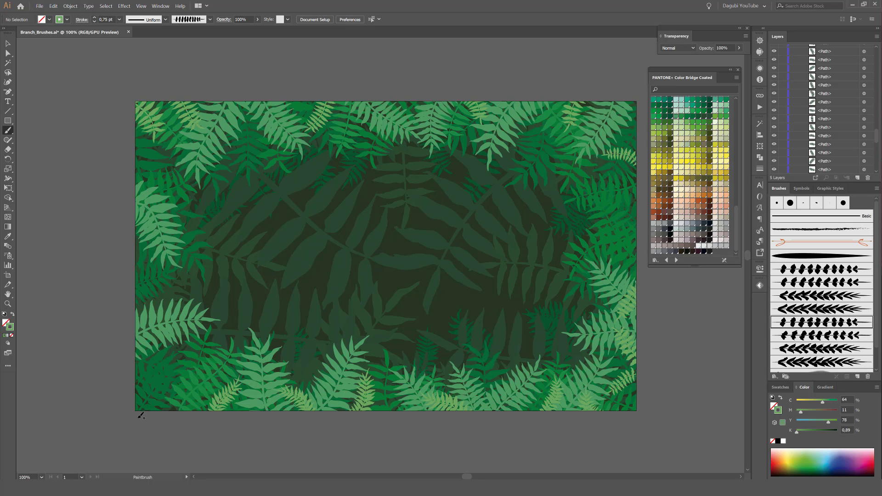
{"action": "left_click_drag", "start_coordinate": [163, 415], "coordinate": [149, 356]}
{"action": "left_click_drag", "start_coordinate": [142, 307], "coordinate": [159, 295]}
{"action": "left_click_drag", "start_coordinate": [132, 257], "coordinate": [168, 221]}
Step: Fill gaps on the left, top and right edges with seven yellow-green leaves using the second roughened brush
{"action": "left_click", "coordinate": [818, 336]}
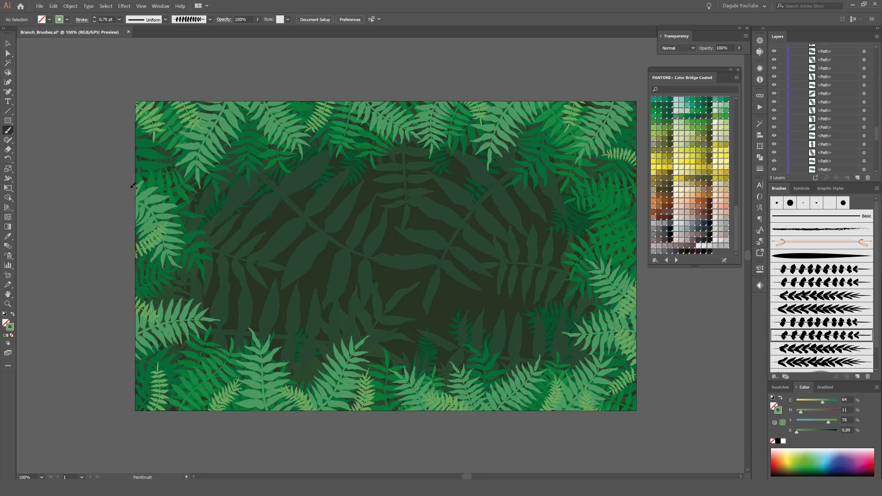
{"action": "left_click_drag", "start_coordinate": [133, 185], "coordinate": [181, 148]}
{"action": "left_click_drag", "start_coordinate": [132, 284], "coordinate": [177, 274]}
{"action": "left_click_drag", "start_coordinate": [359, 94], "coordinate": [374, 132]}
{"action": "left_click_drag", "start_coordinate": [417, 94], "coordinate": [406, 124]}
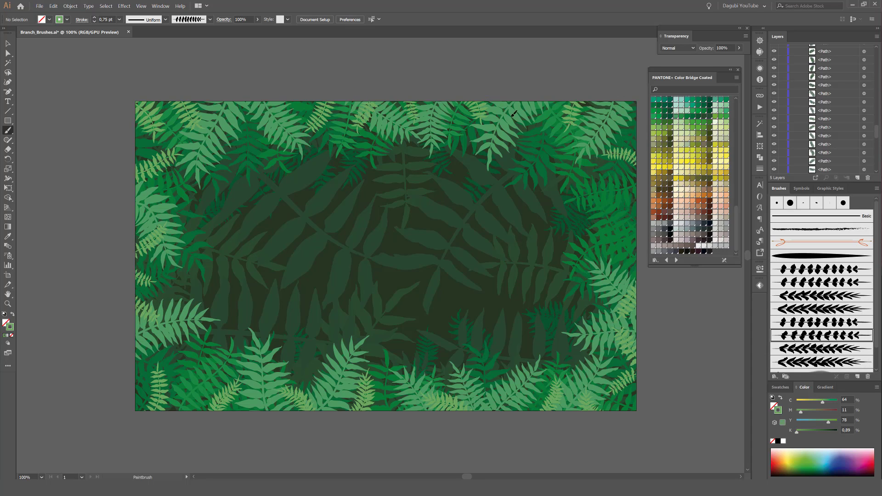
{"action": "left_click_drag", "start_coordinate": [524, 94], "coordinate": [501, 138]}
{"action": "left_click_drag", "start_coordinate": [643, 199], "coordinate": [595, 178]}
{"action": "mouse_move", "coordinate": [643, 260]}
{"action": "left_mouse_down"}
{"action": "mouse_move", "coordinate": [619, 235]}
{"action": "mouse_move", "coordinate": [611, 208]}
{"action": "left_mouse_up"}
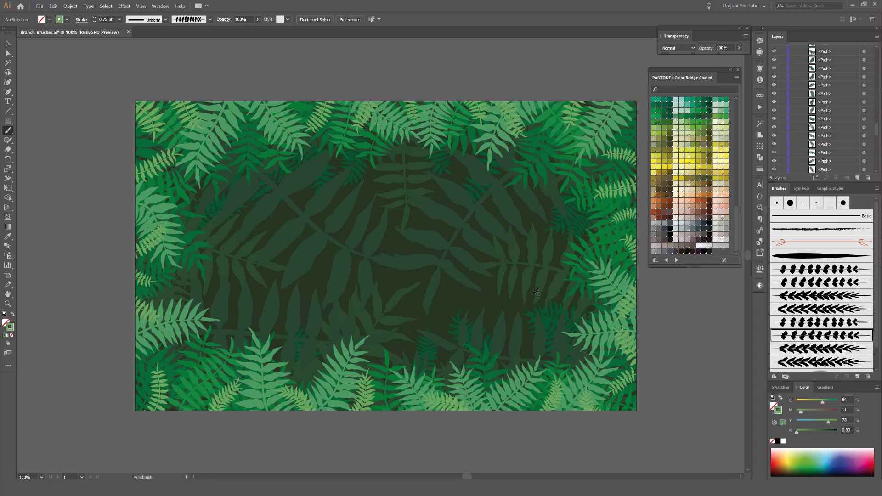
Step: Set the stroke's cyan to 53% and paint five lighter leaves along the top and left edges with the second roughened brush
{"action": "left_click_drag", "start_coordinate": [821, 404], "coordinate": [817, 403]}
{"action": "left_click_drag", "start_coordinate": [618, 94], "coordinate": [622, 125]}
{"action": "left_click_drag", "start_coordinate": [541, 94], "coordinate": [533, 129]}
{"action": "left_click_drag", "start_coordinate": [398, 94], "coordinate": [386, 126]}
{"action": "left_click_drag", "start_coordinate": [277, 94], "coordinate": [267, 130]}
{"action": "left_click_drag", "start_coordinate": [130, 193], "coordinate": [169, 202]}
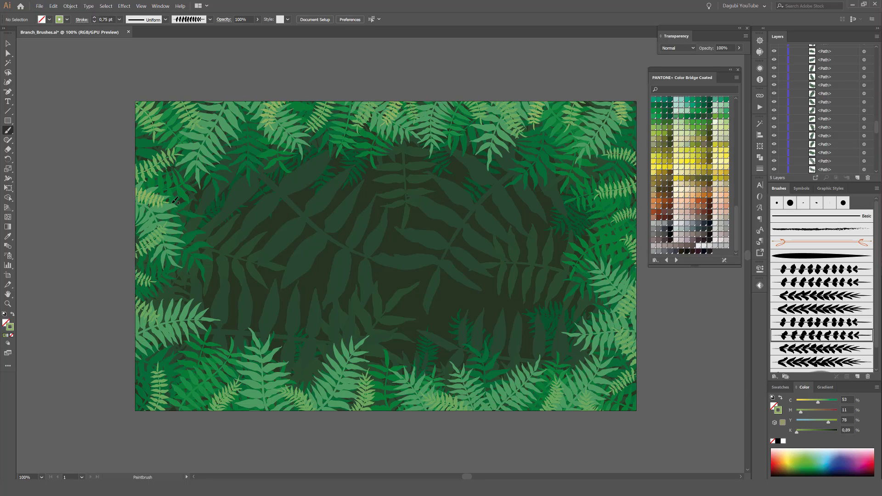
Step: Paint three of the lighter yellow-green leaves along the bottom edge with the second roughened brush
{"action": "left_click_drag", "start_coordinate": [261, 417], "coordinate": [263, 378]}
{"action": "left_click_drag", "start_coordinate": [420, 419], "coordinate": [450, 380]}
{"action": "left_click_drag", "start_coordinate": [529, 416], "coordinate": [497, 387]}
Step: Paint six lighter leaves on the right and top edges with the third roughened brush, and close the PANTONE swatch library
{"action": "left_click", "coordinate": [831, 348]}
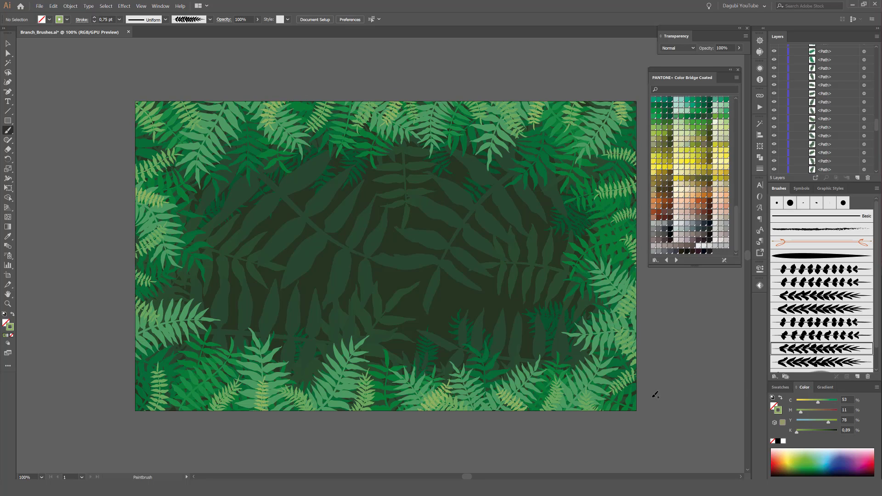
{"action": "left_click_drag", "start_coordinate": [652, 394], "coordinate": [606, 385]}
{"action": "left_click_drag", "start_coordinate": [647, 322], "coordinate": [615, 317]}
{"action": "left_click_drag", "start_coordinate": [647, 278], "coordinate": [610, 258]}
{"action": "left_click_drag", "start_coordinate": [590, 83], "coordinate": [594, 120]}
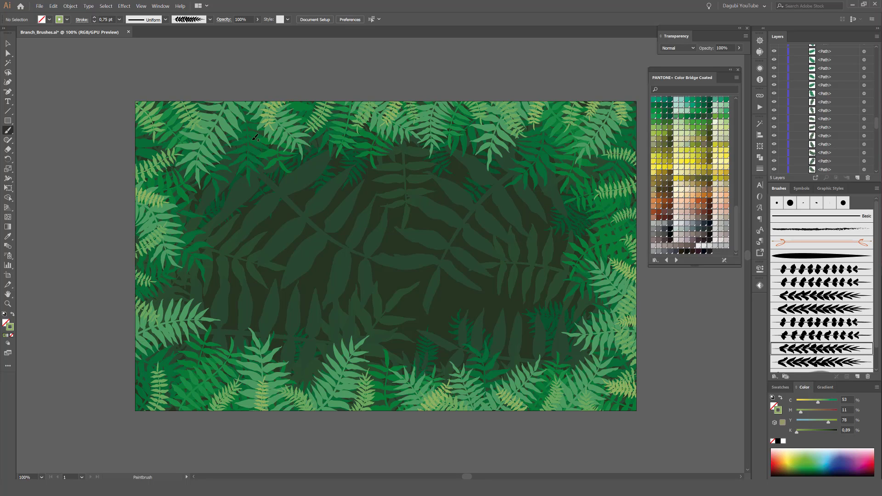
{"action": "left_click_drag", "start_coordinate": [307, 94], "coordinate": [301, 125]}
{"action": "left_click_drag", "start_coordinate": [647, 365], "coordinate": [605, 353]}
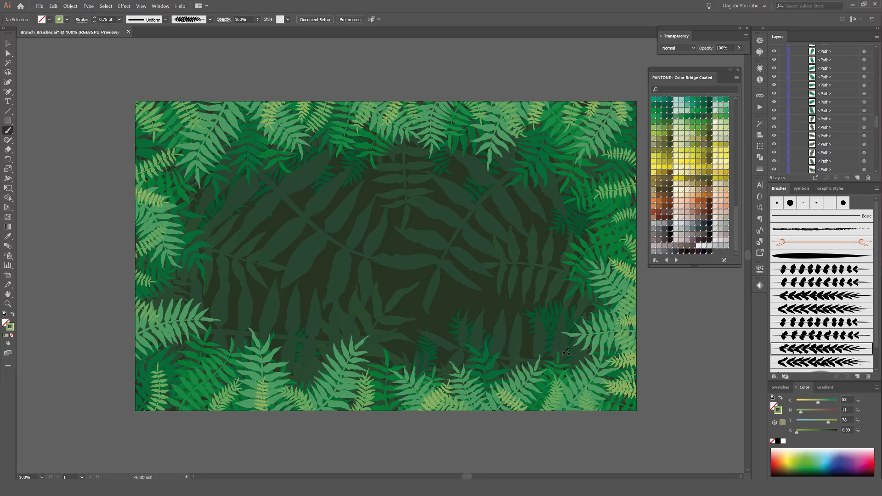
{"action": "left_click", "coordinate": [738, 70]}
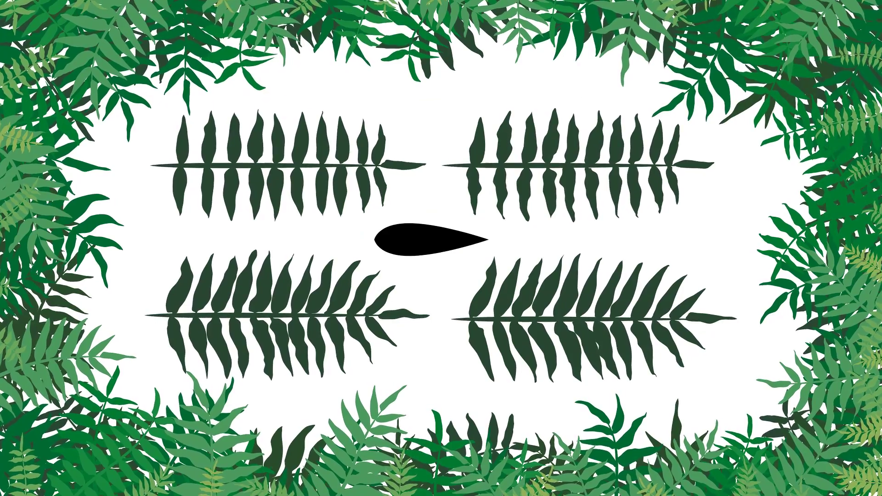